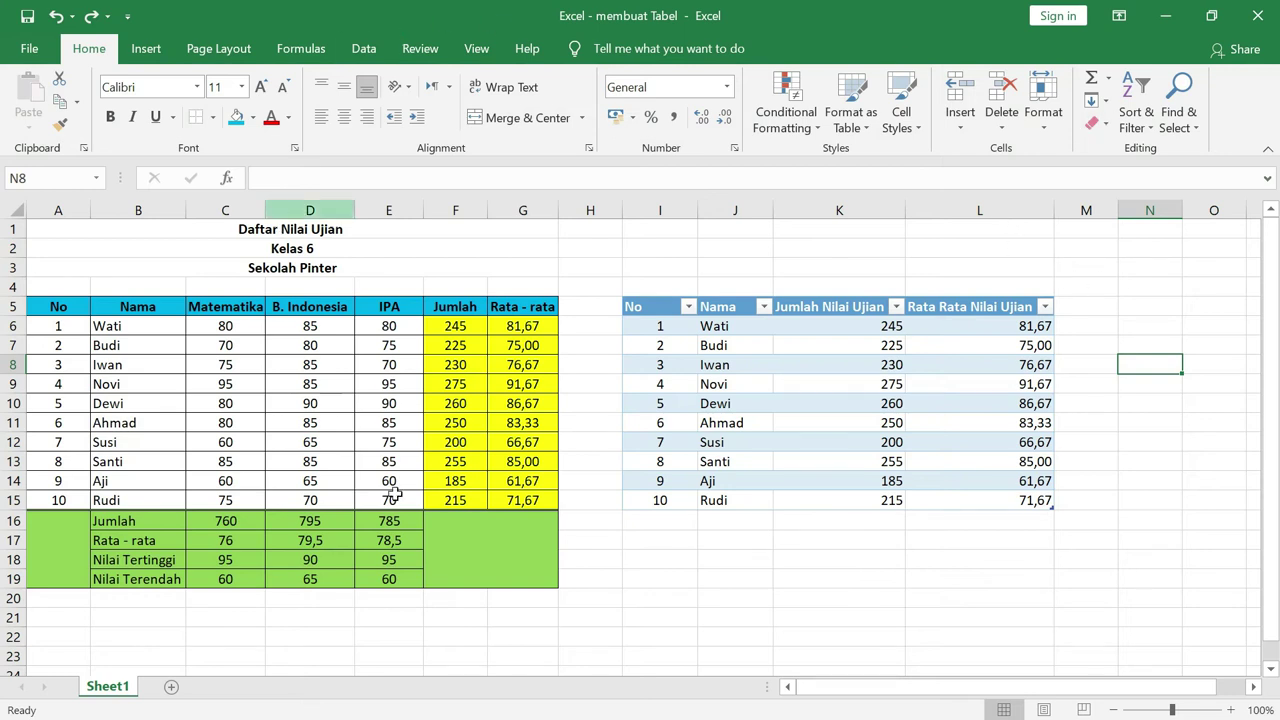
# Select the whole grade report block, then the blue Table in columns I to L.
pyautogui.click(333, 365)
pyautogui.hotkey('ctrl', 'a')
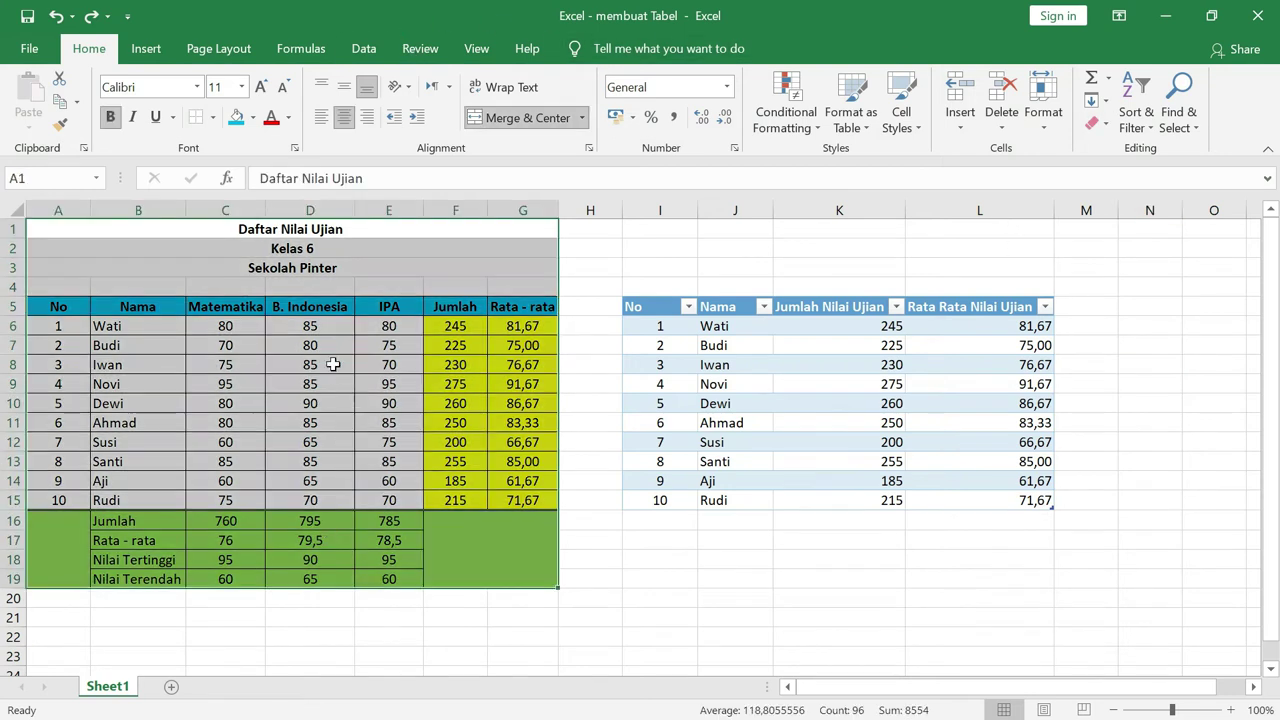
pyautogui.click(335, 366)
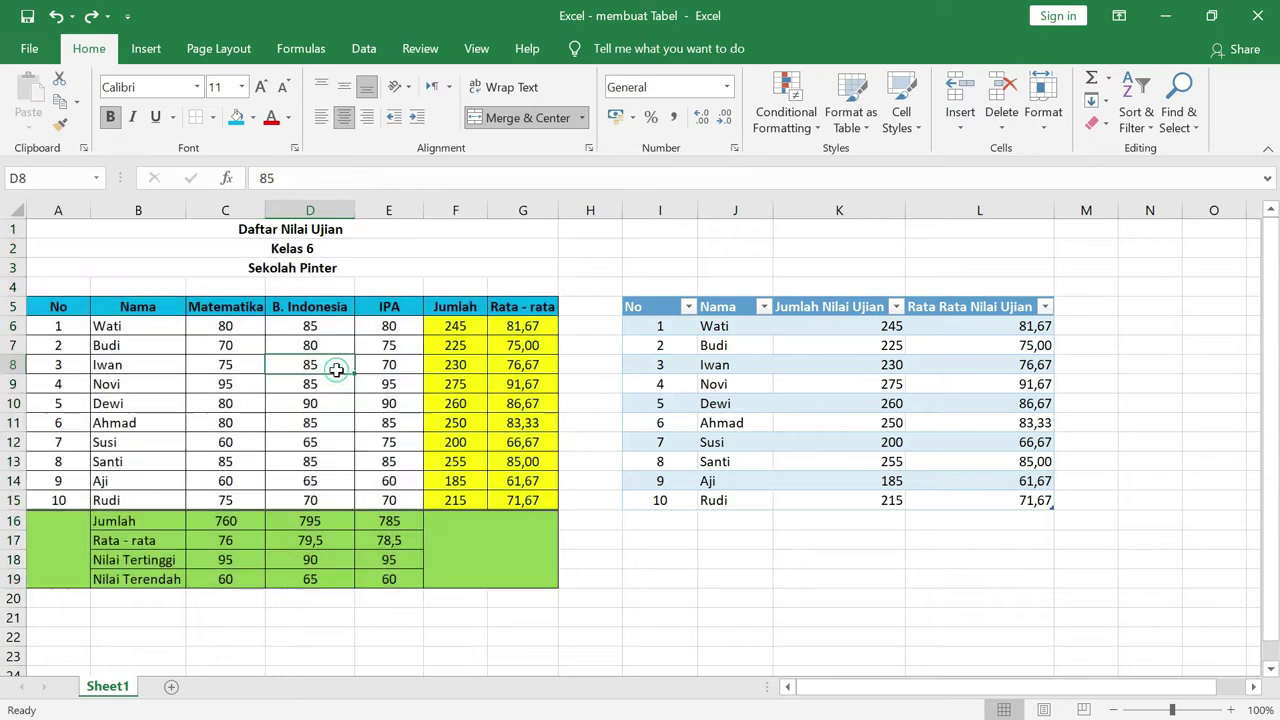
pyautogui.moveTo(662, 210); pyautogui.dragTo(979, 210)
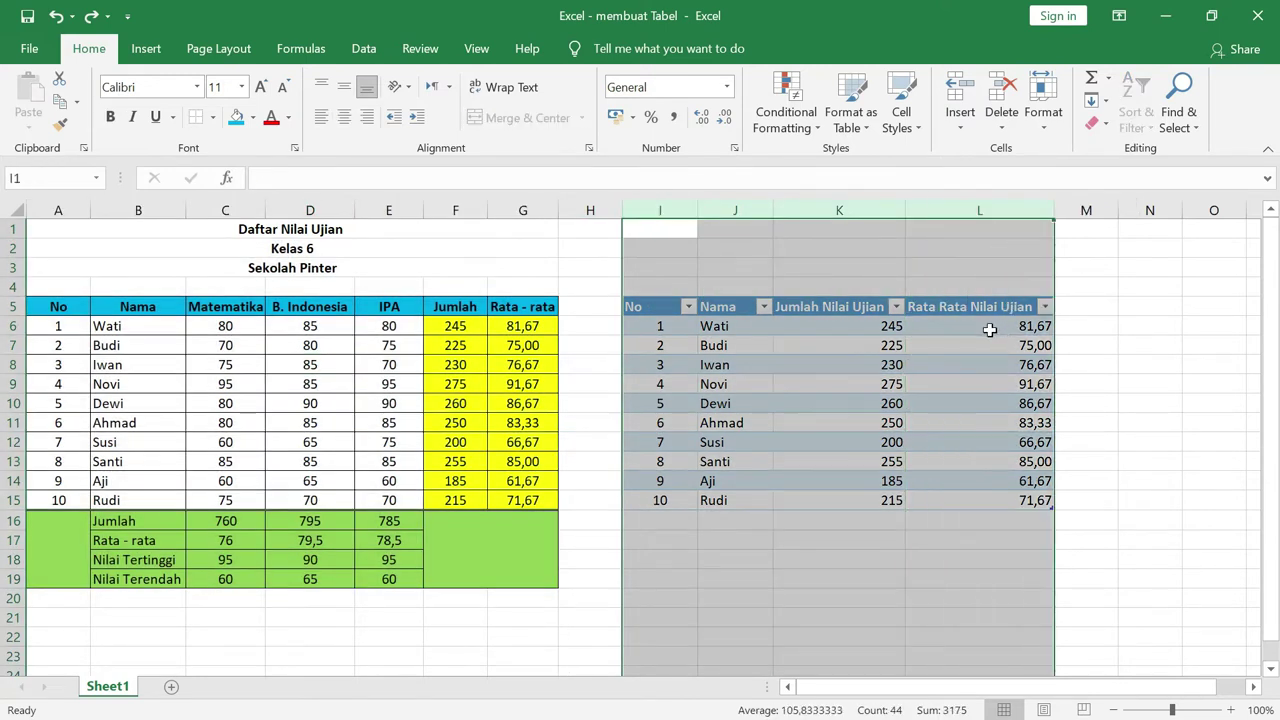
pyautogui.click(943, 531)
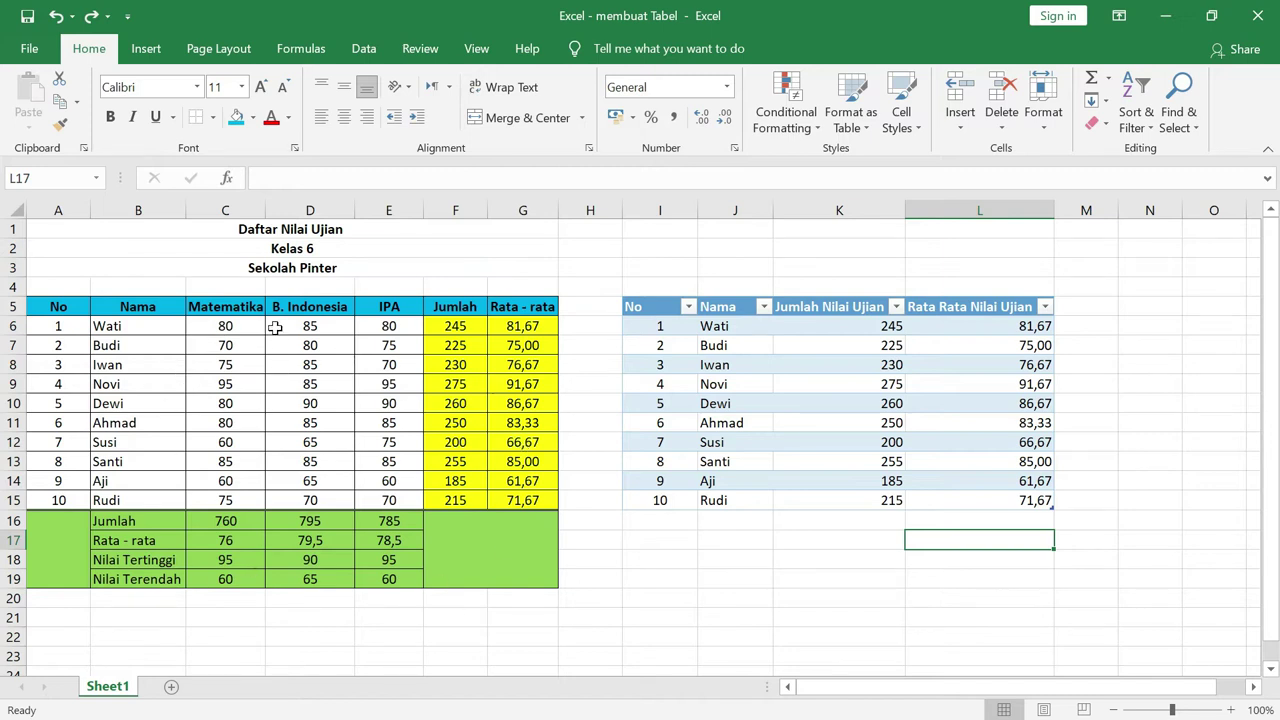
# Copy the header row A5:G5 to A23 and check each pasted header.
pyautogui.moveTo(47, 307); pyautogui.dragTo(536, 306)
pyautogui.hotkey('ctrl', 'c')
pyautogui.scroll(-1, 171, 529)
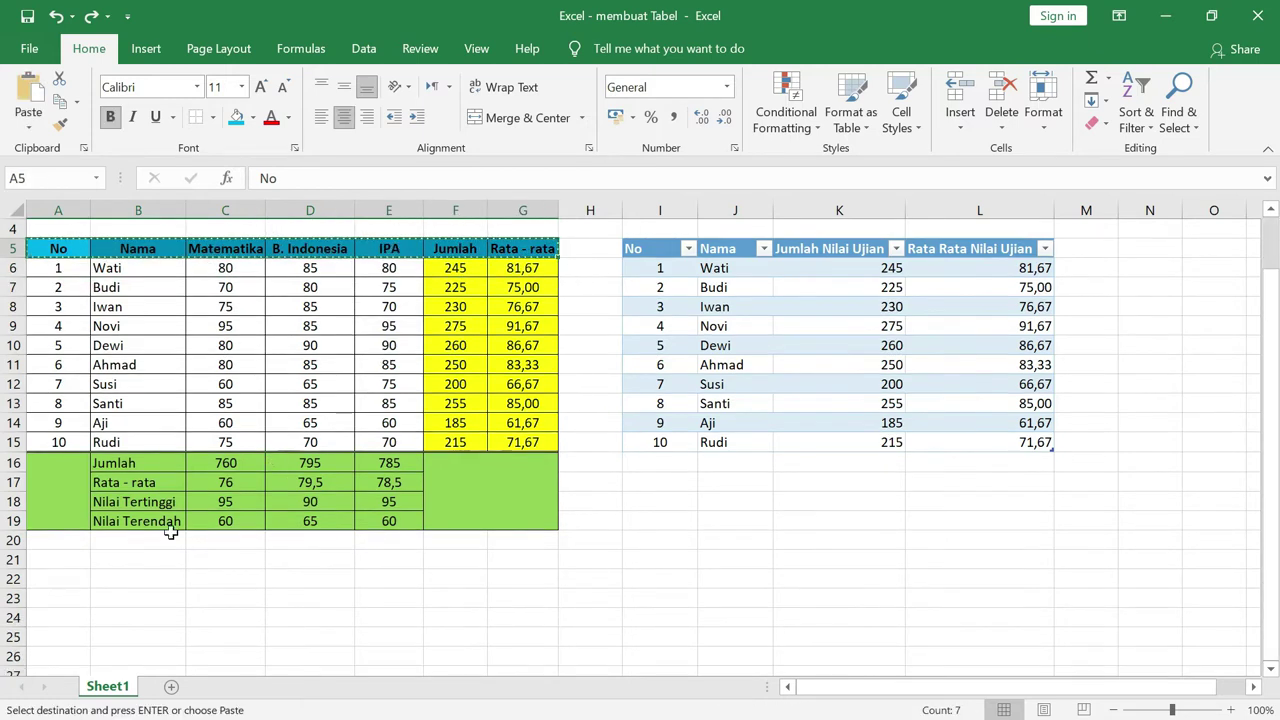
pyautogui.click(82, 602)
pyautogui.hotkey('ctrl', 'v')
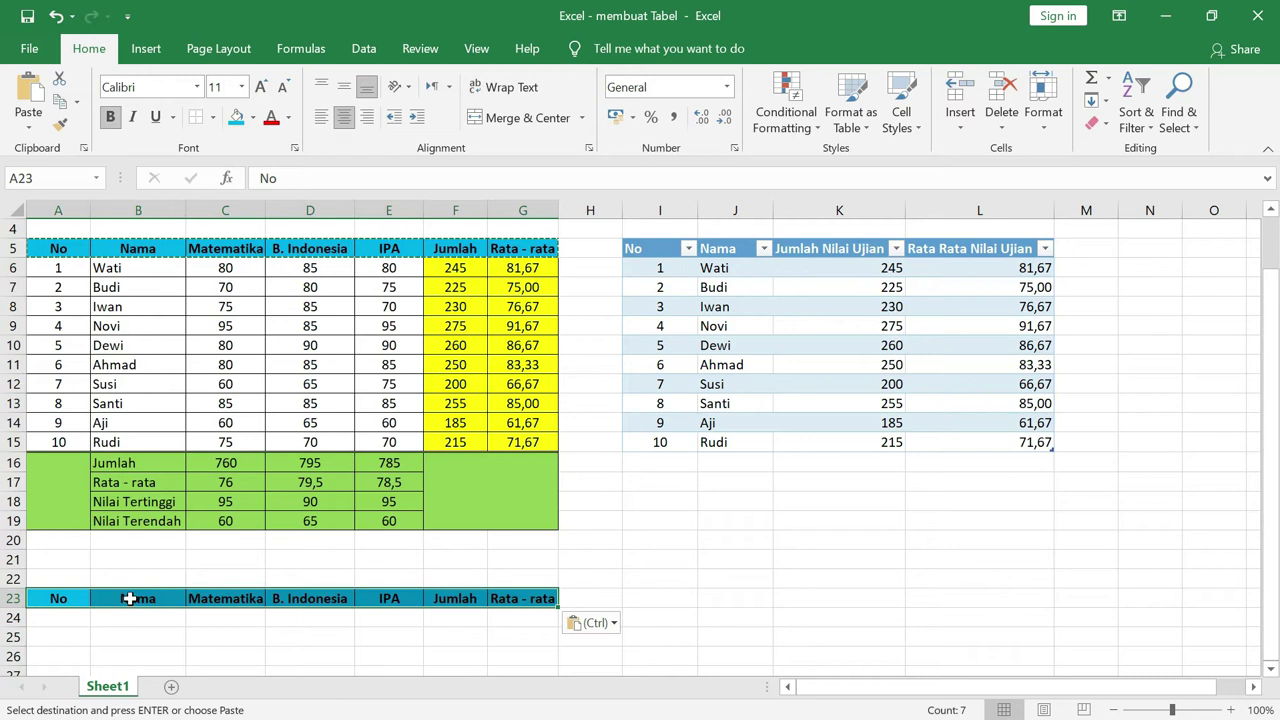
pyautogui.scroll(-1, 120, 595)
pyautogui.click(150, 548)
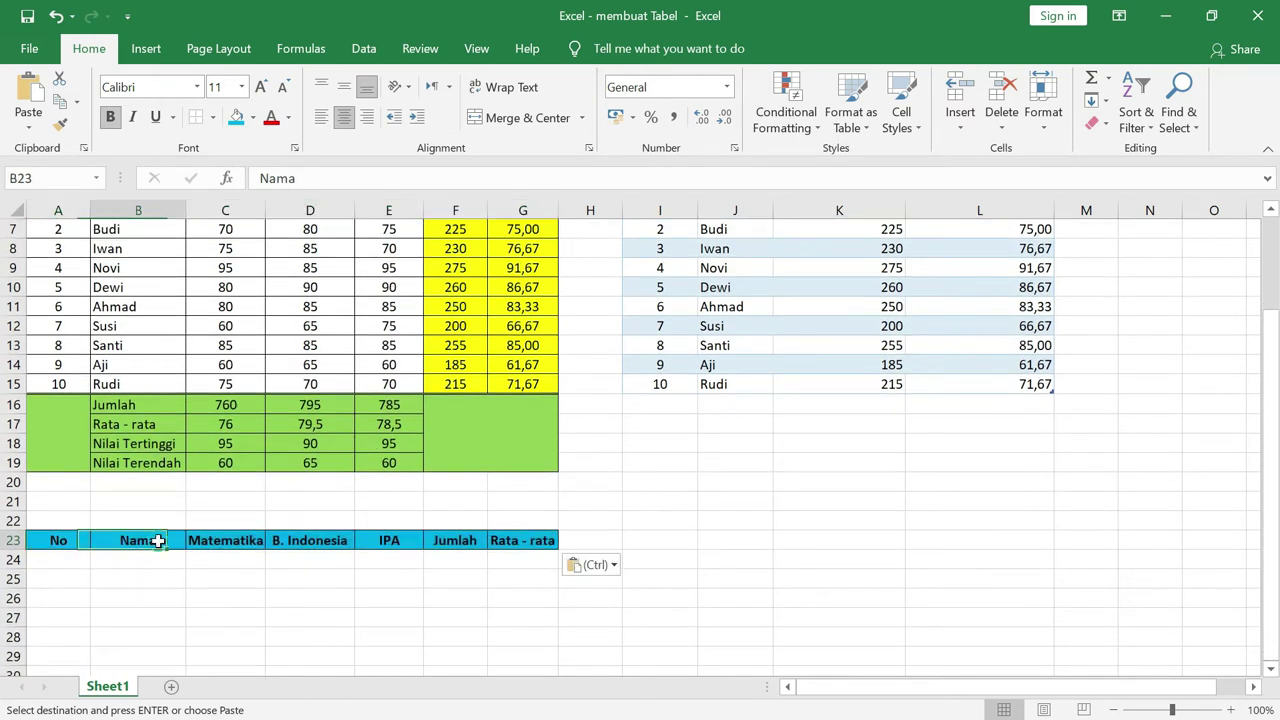
pyautogui.click(233, 543)
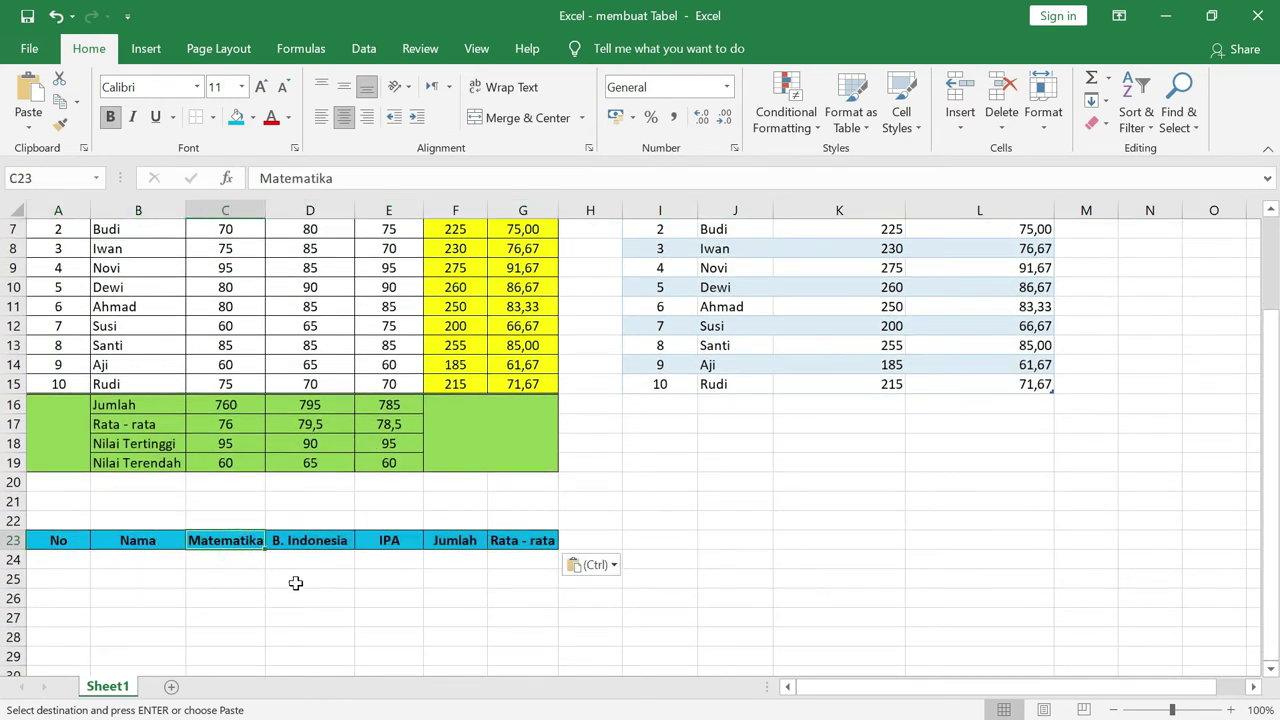
pyautogui.click(333, 540)
pyautogui.click(419, 542)
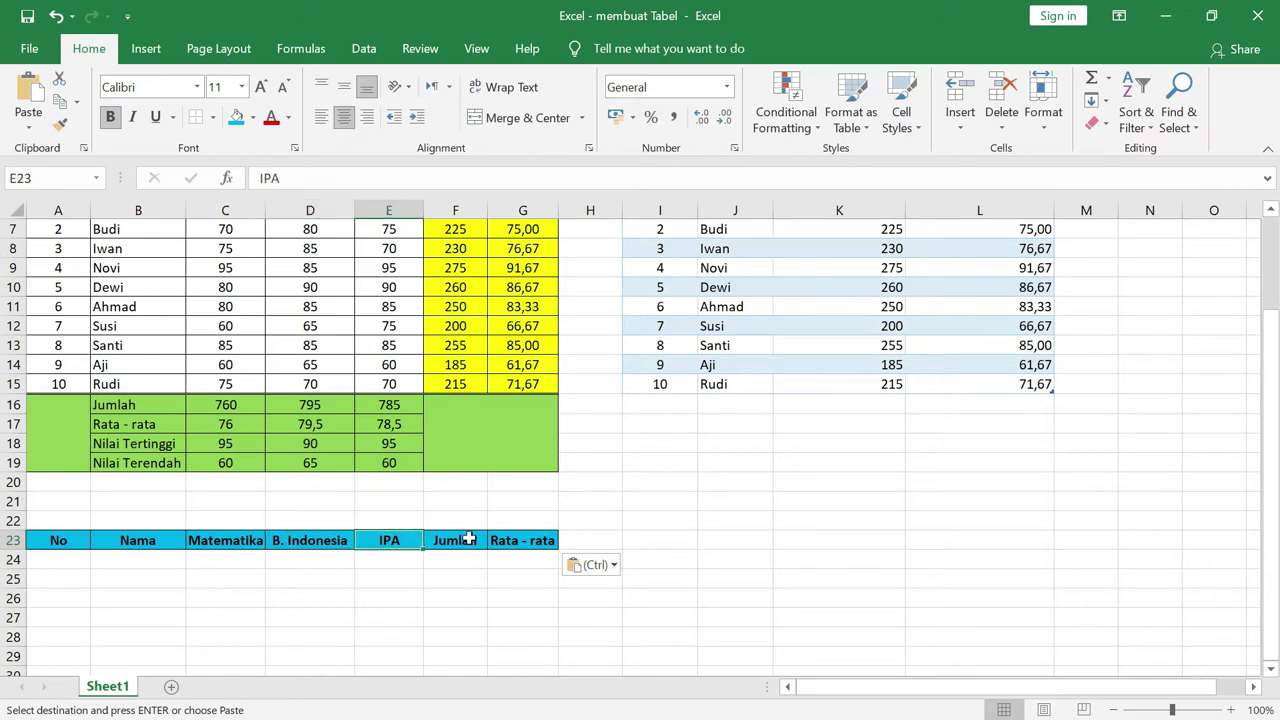
pyautogui.click(466, 540)
pyautogui.click(537, 540)
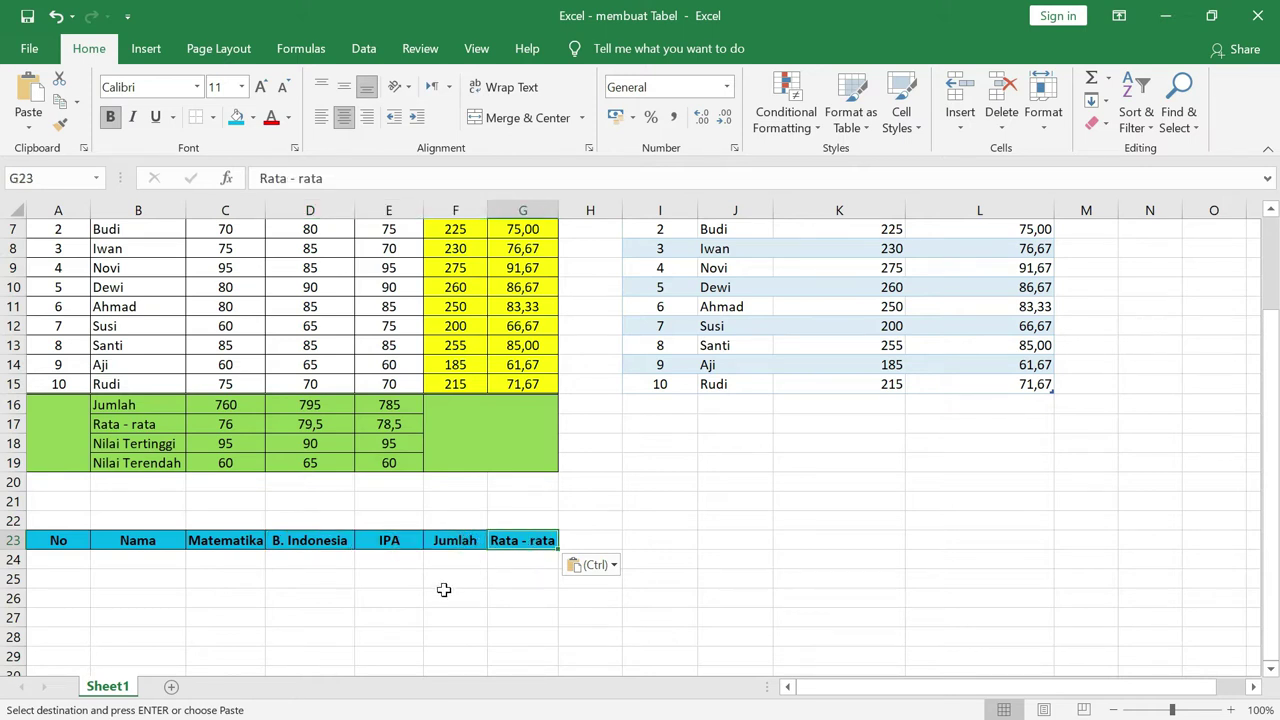
# Number A24:A33 from 1 to 10 with the fill handle and centre them.
pyautogui.scroll(-2, 444, 590)
pyautogui.click(52, 445)
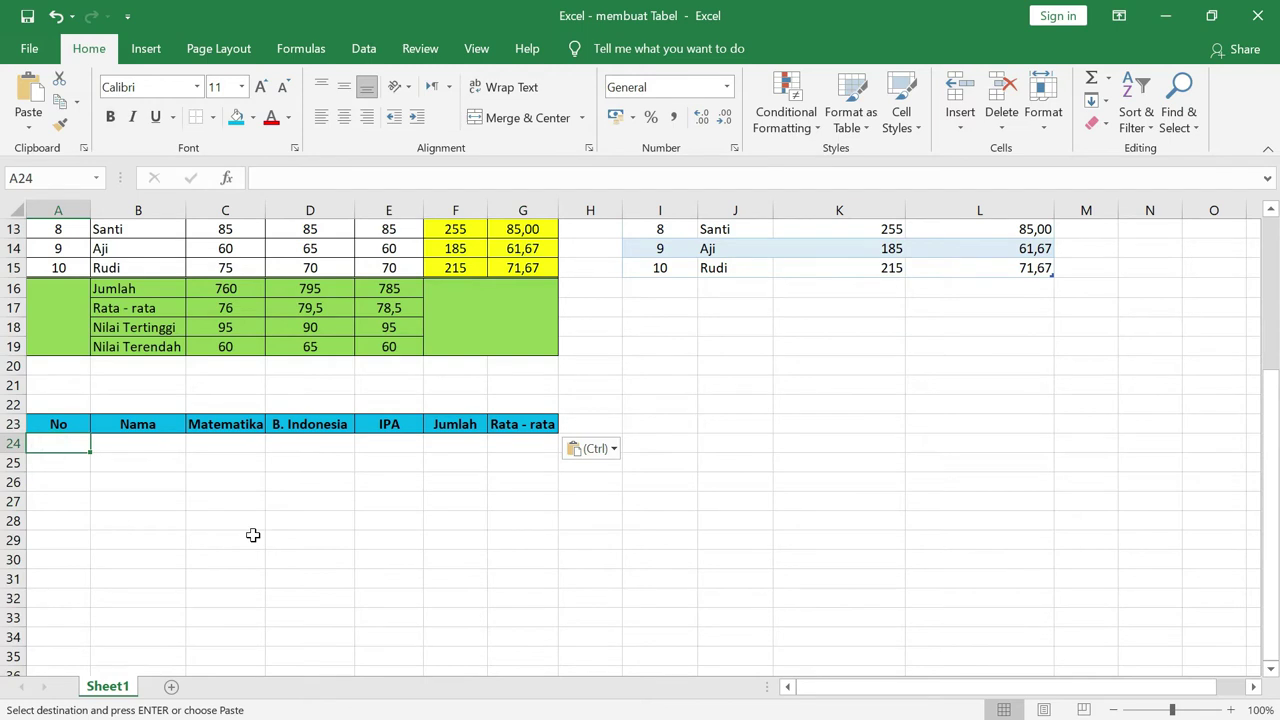
pyautogui.write('1')
pyautogui.press('Return')
pyautogui.write('2')
pyautogui.press('Return')
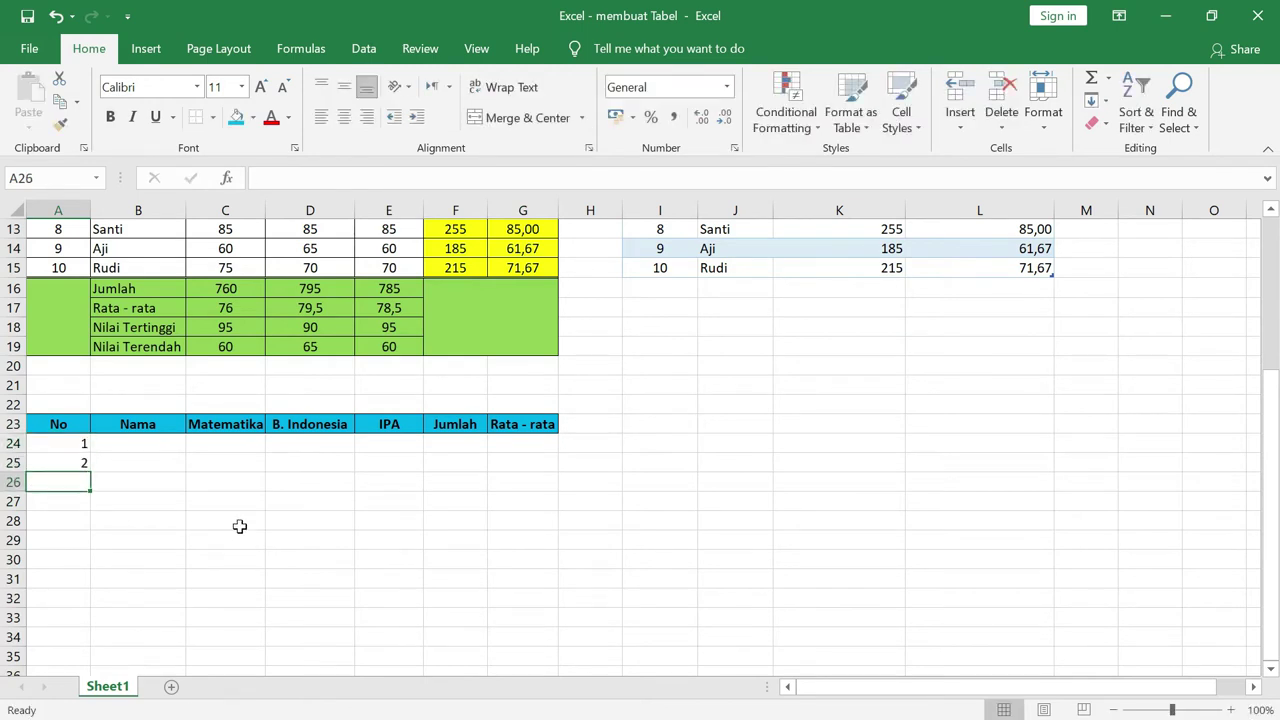
pyautogui.click(69, 443)
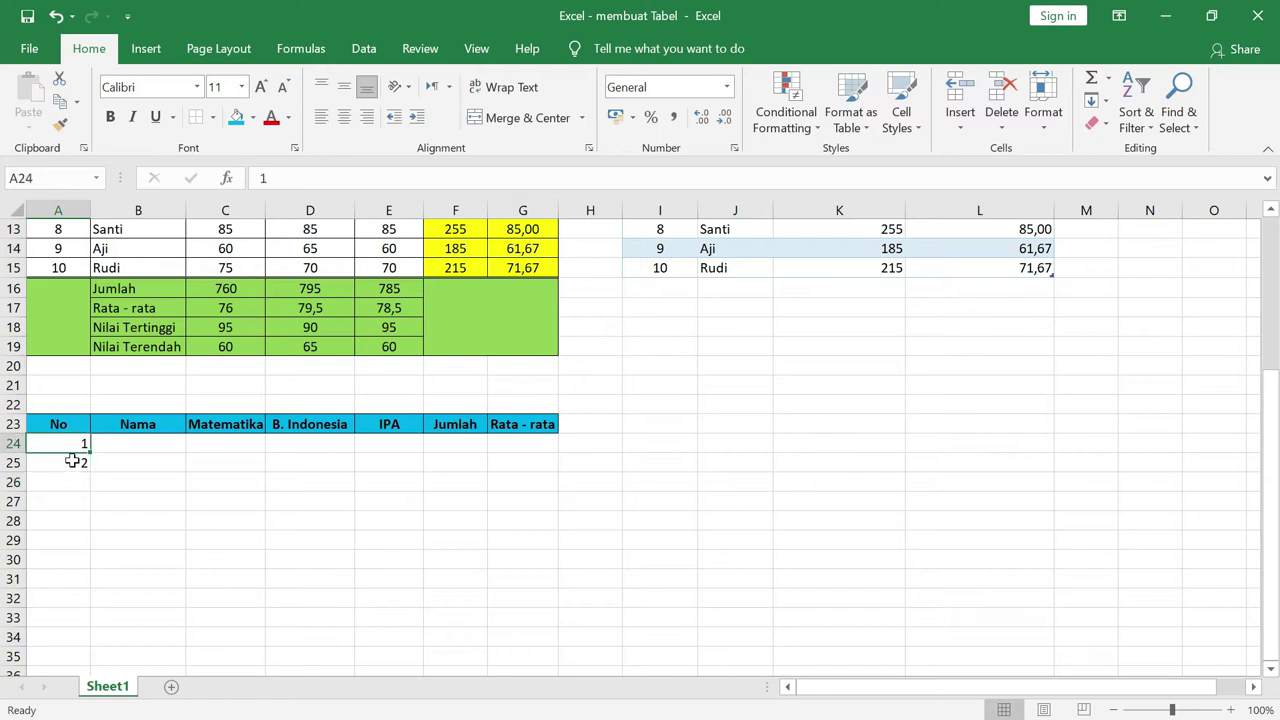
pyautogui.click(72, 467)
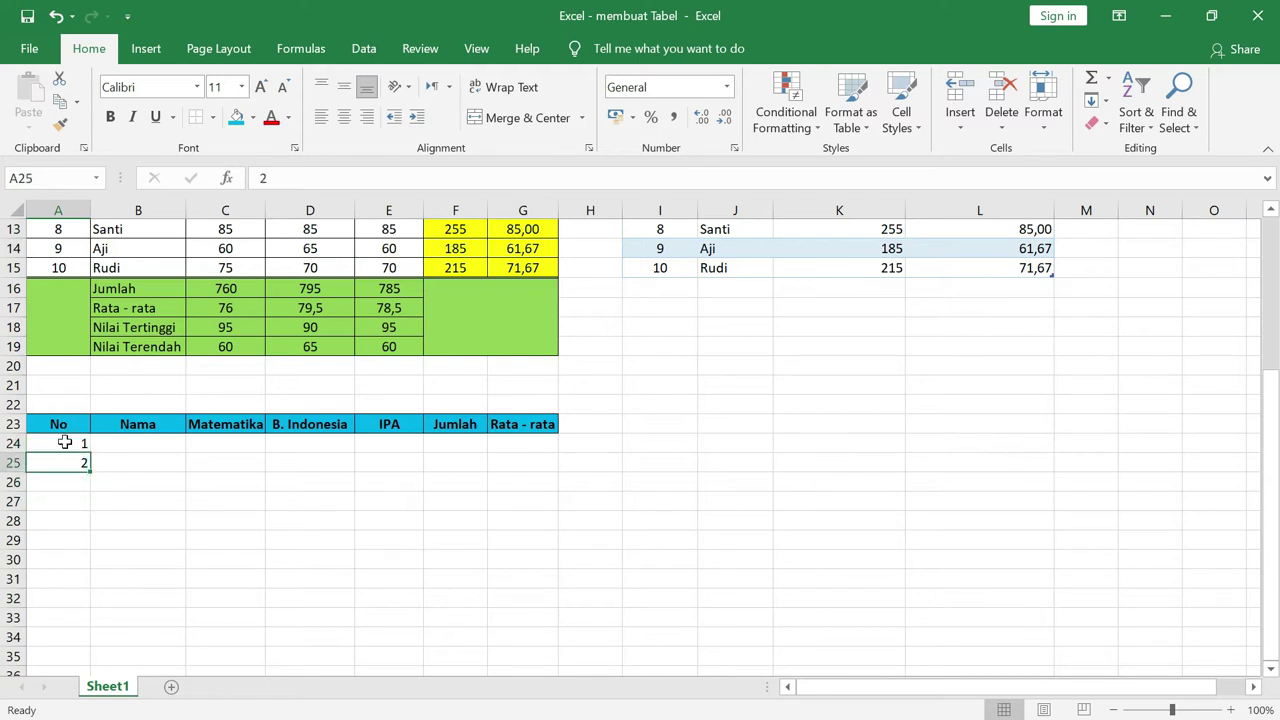
pyautogui.moveTo(64, 442); pyautogui.dragTo(67, 467)
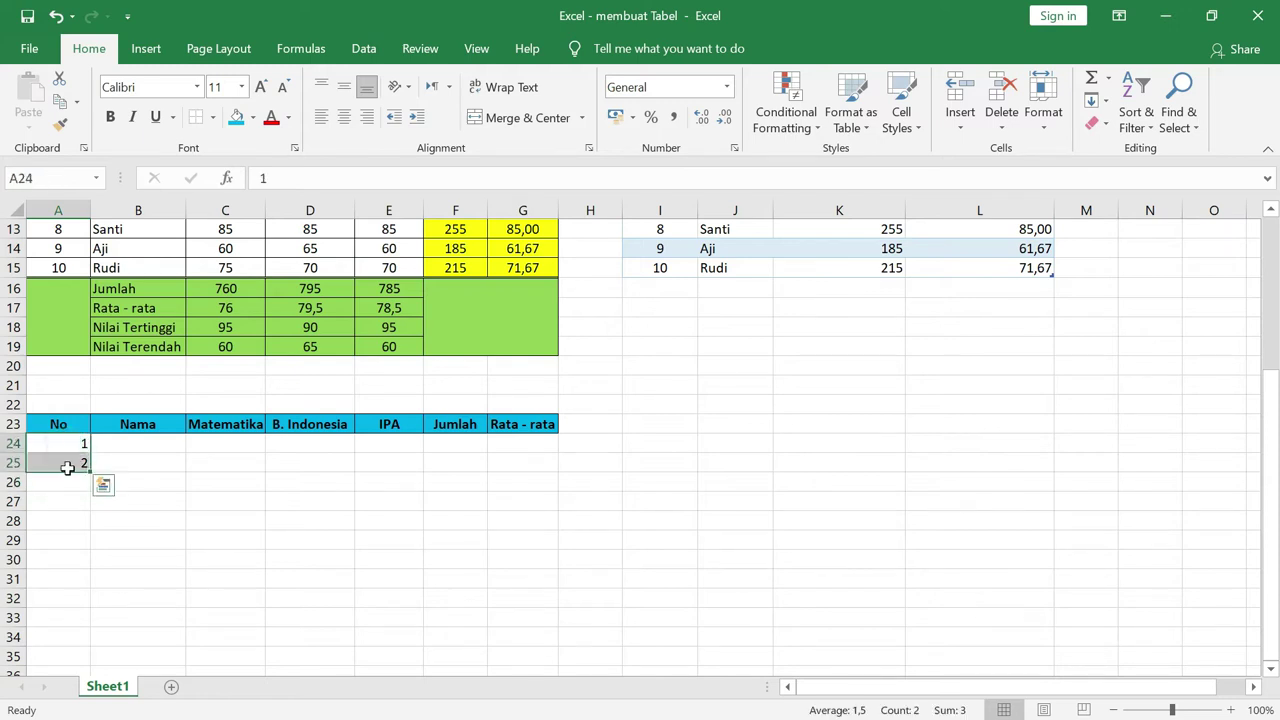
pyautogui.scroll(-1, 66, 466)
pyautogui.moveTo(91, 412); pyautogui.dragTo(88, 570)
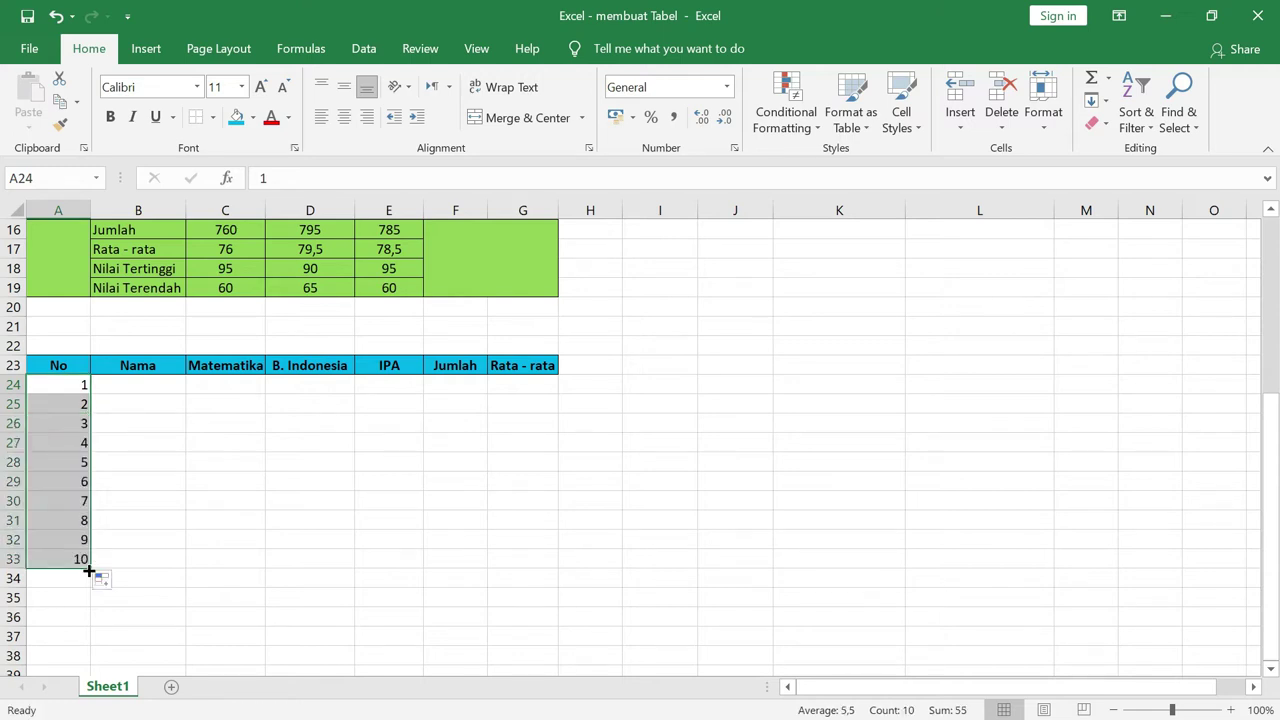
pyautogui.click(347, 119)
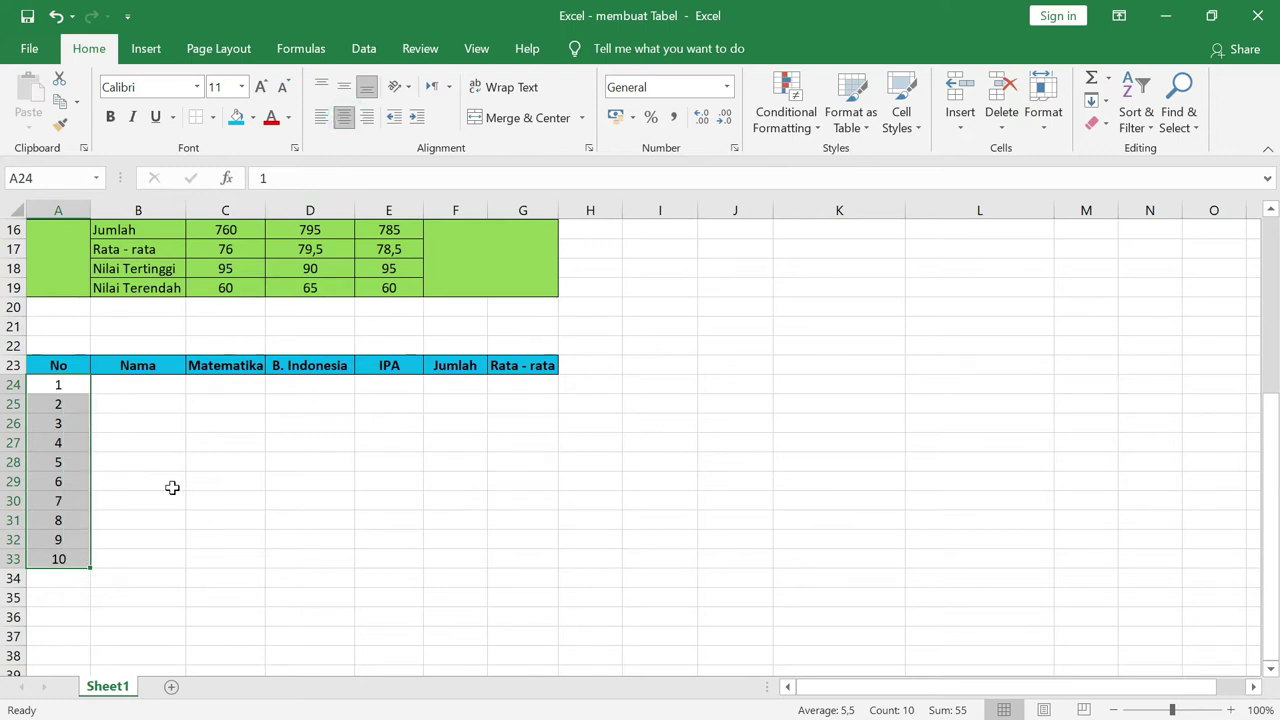
# Copy the student names Wati to Rudi into B24:B33.
pyautogui.click(151, 379)
pyautogui.scroll(4, 163, 503)
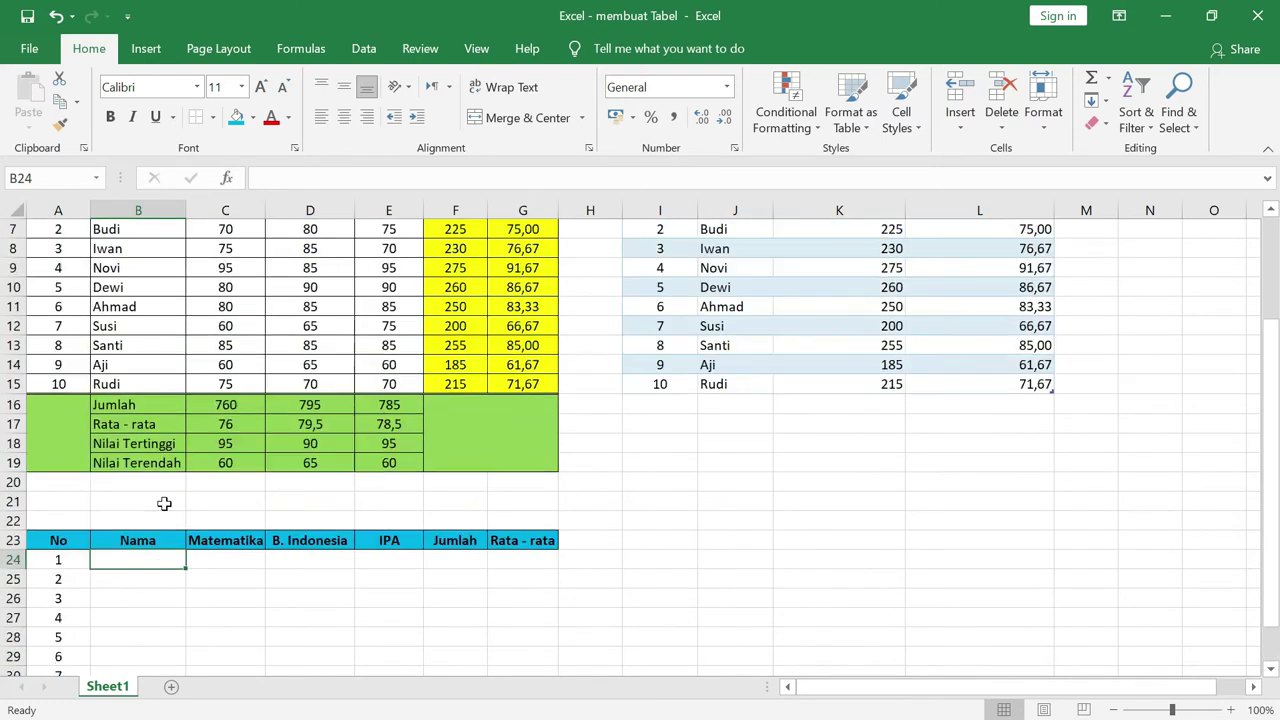
pyautogui.moveTo(114, 260); pyautogui.dragTo(130, 440)
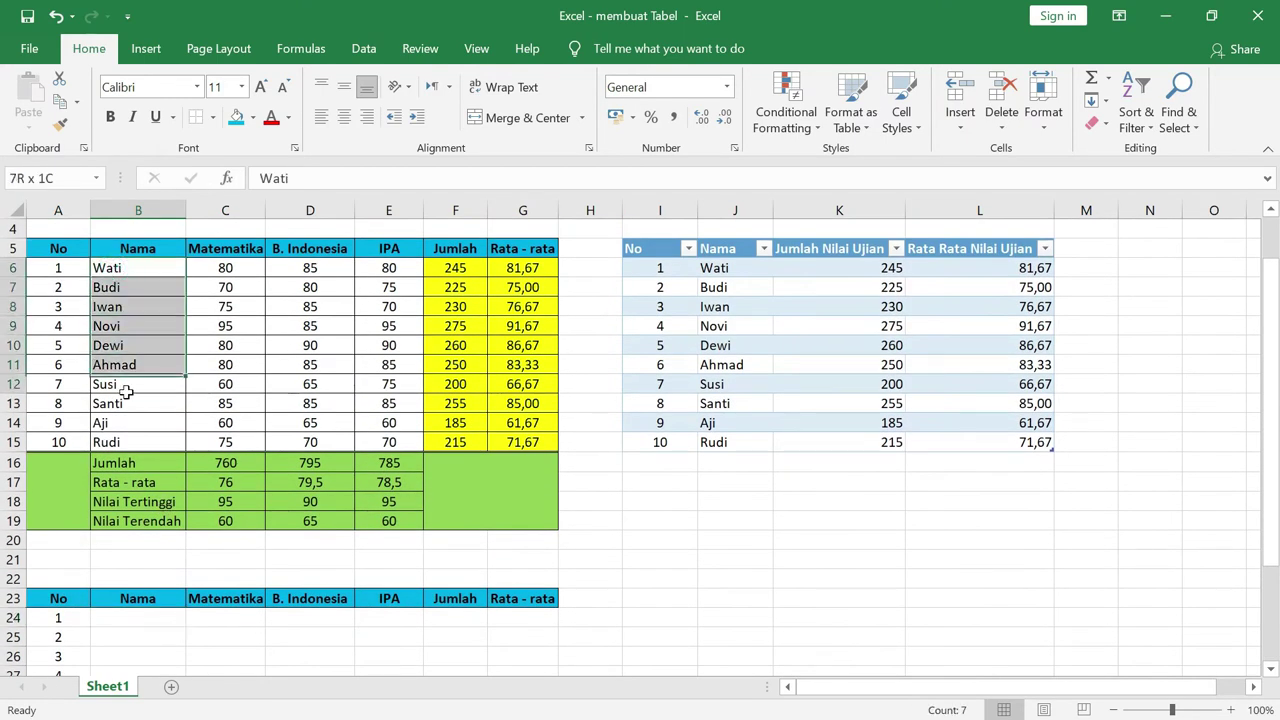
pyautogui.hotkey('ctrl', 'c')
pyautogui.rightClick(130, 440)
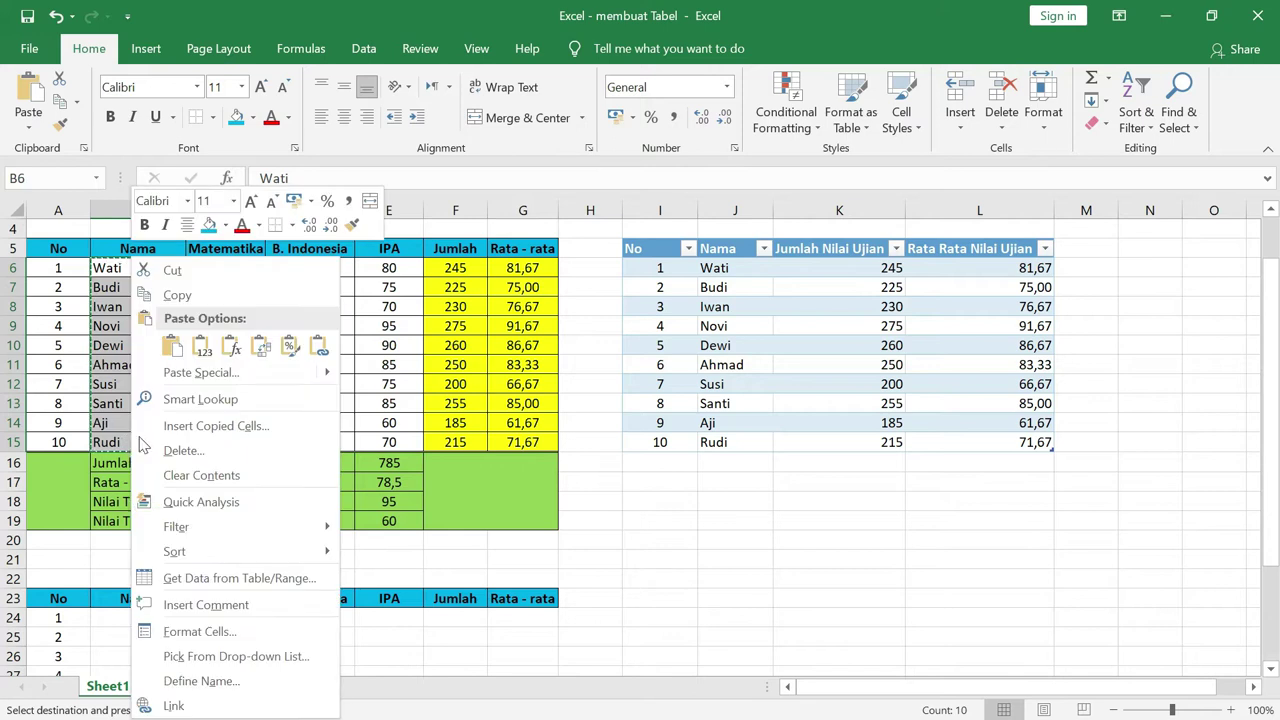
pyautogui.click(175, 296)
pyautogui.scroll(-3, 94, 431)
pyautogui.scroll(-1, 131, 397)
pyautogui.click(139, 385)
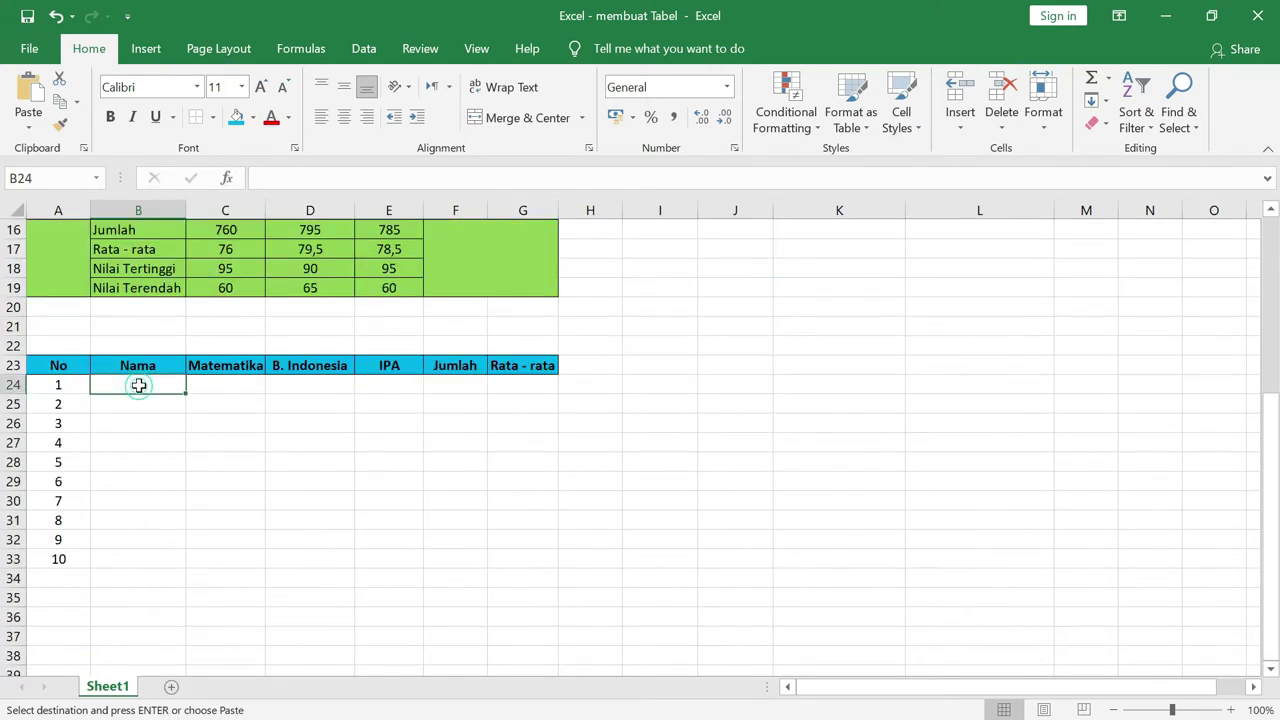
pyautogui.rightClick(140, 388)
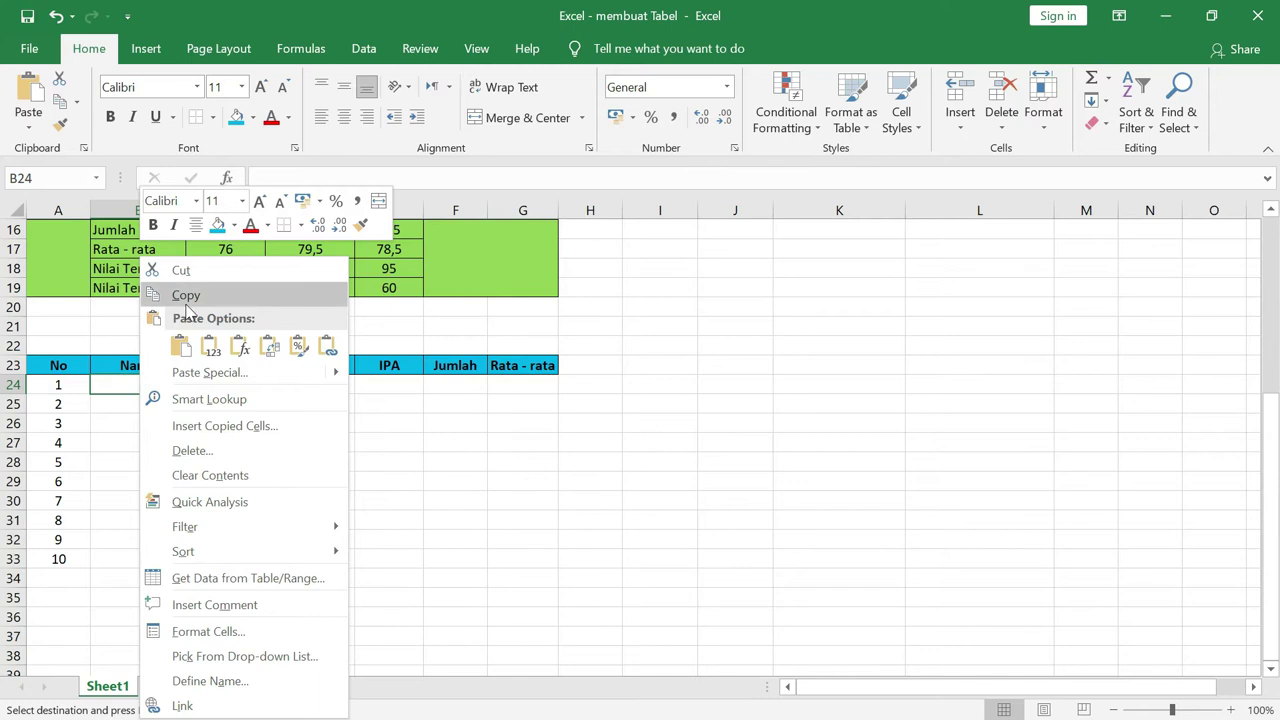
pyautogui.click(180, 346)
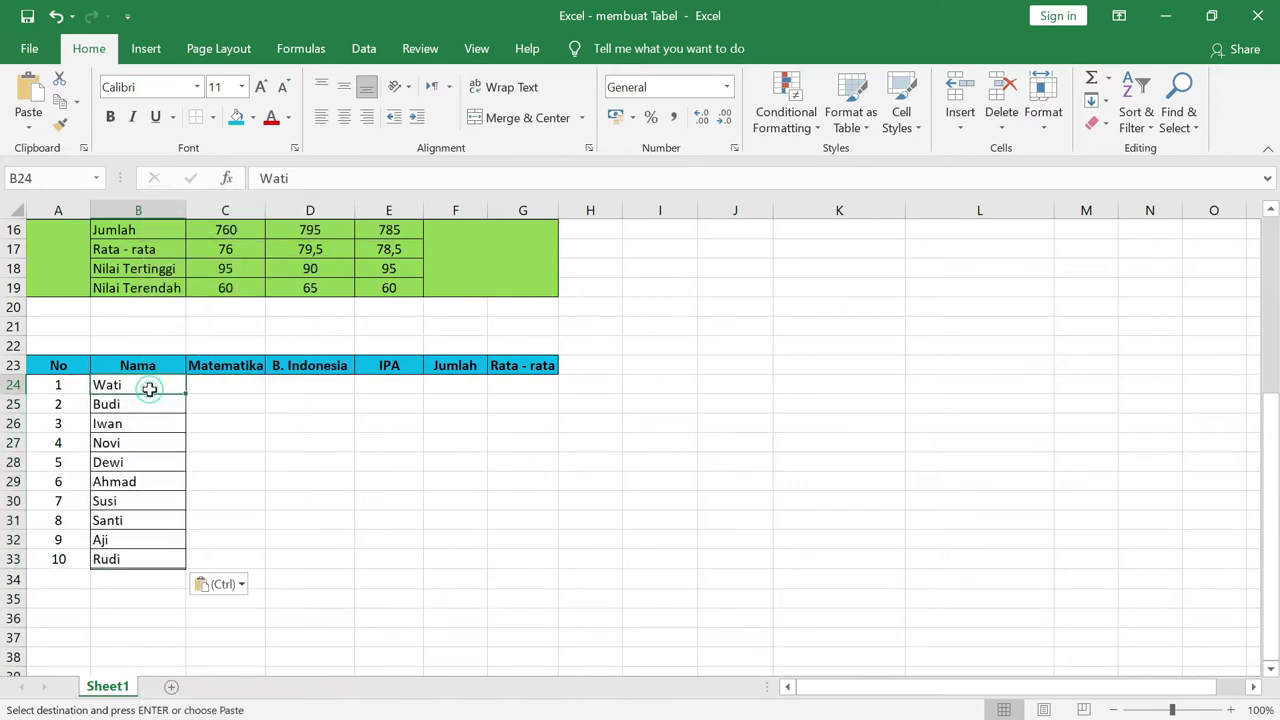
# Copy the Matematika, B. Indonesia and IPA scores into C24:E33.
pyautogui.click(214, 388)
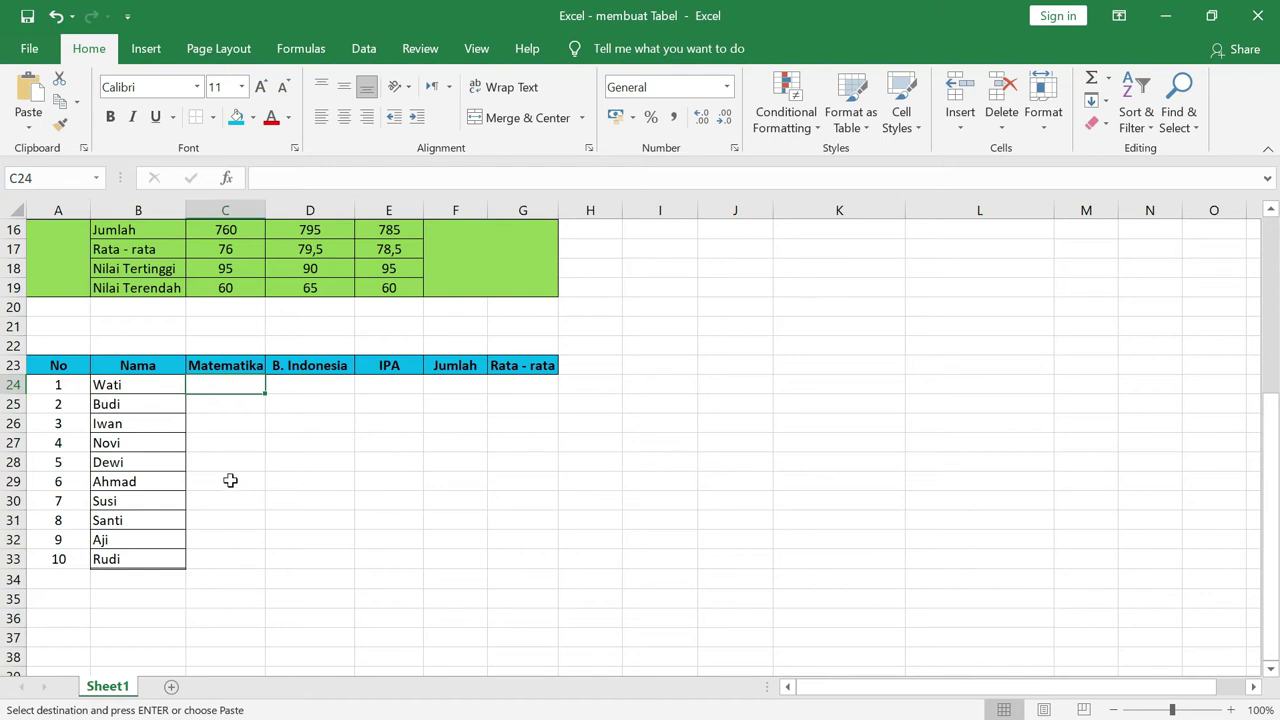
pyautogui.scroll(4, 230, 481)
pyautogui.moveTo(220, 271)
pyautogui.mouseDown()
pyautogui.moveTo(247, 437)
pyautogui.moveTo(389, 443)
pyautogui.mouseUp()
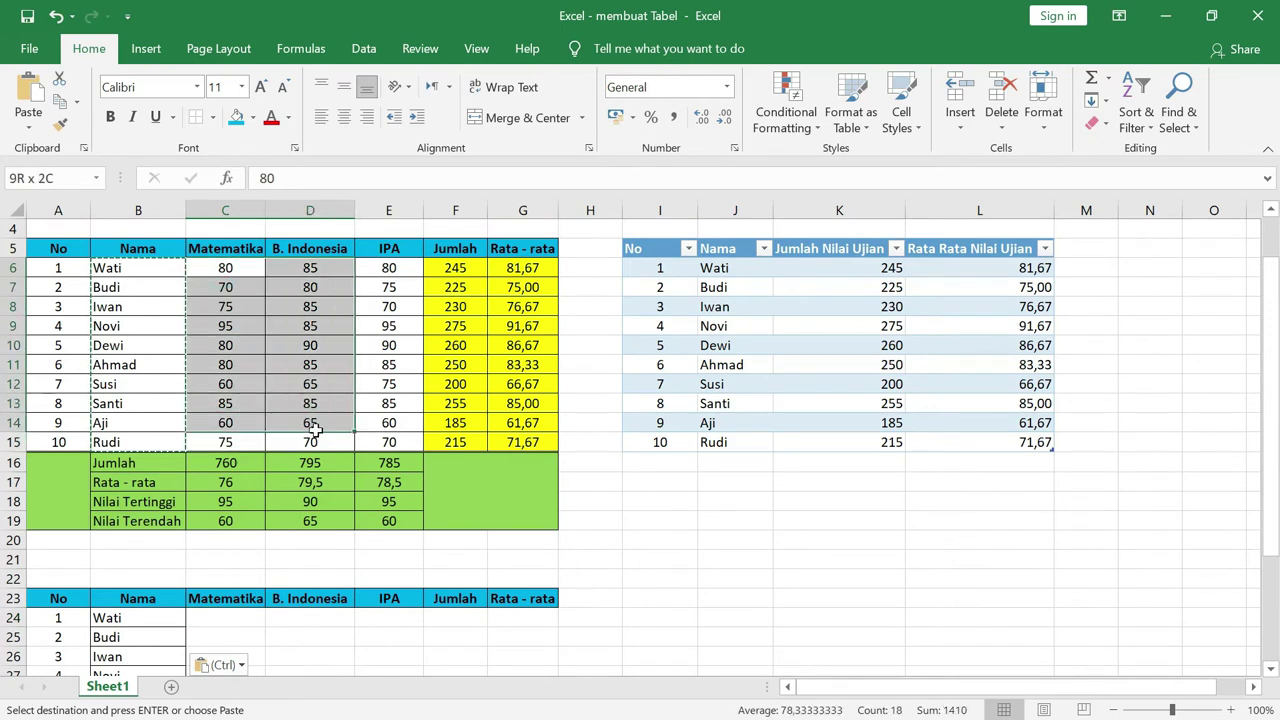
pyautogui.rightClick(389, 443)
pyautogui.click(433, 297)
pyautogui.scroll(-2, 294, 500)
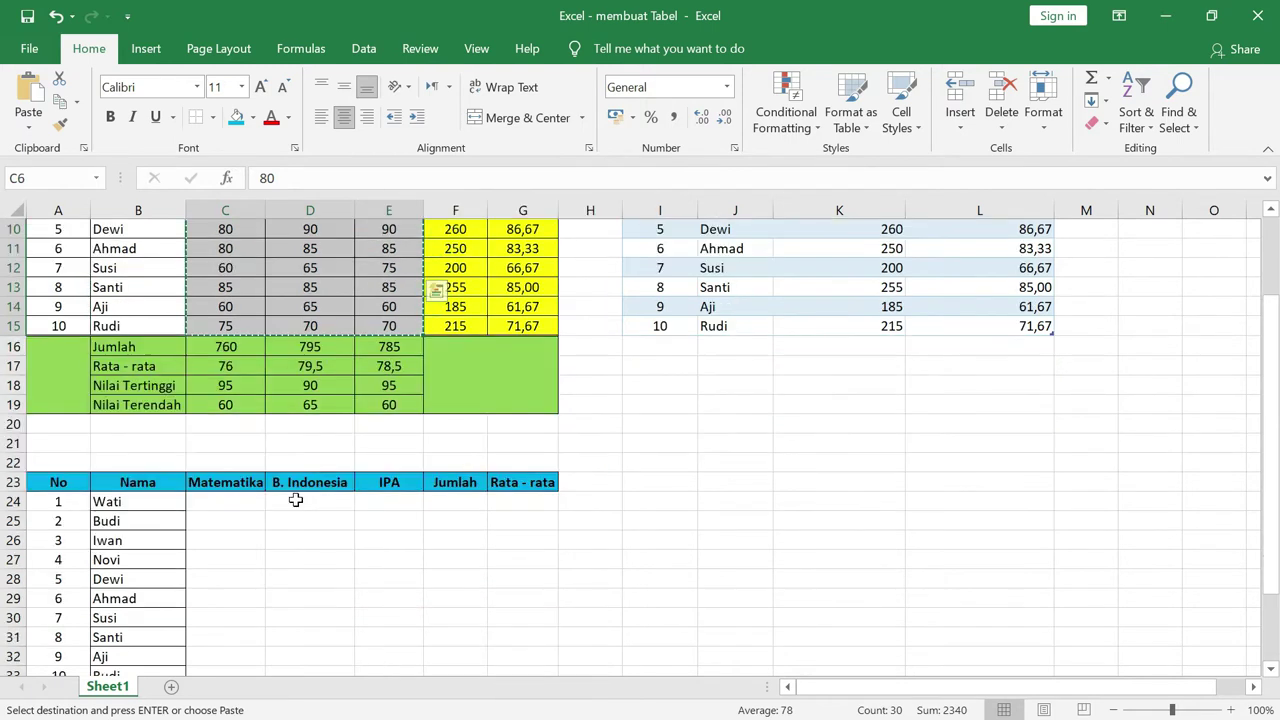
pyautogui.scroll(-1, 249, 449)
pyautogui.click(246, 444)
pyautogui.rightClick(246, 444)
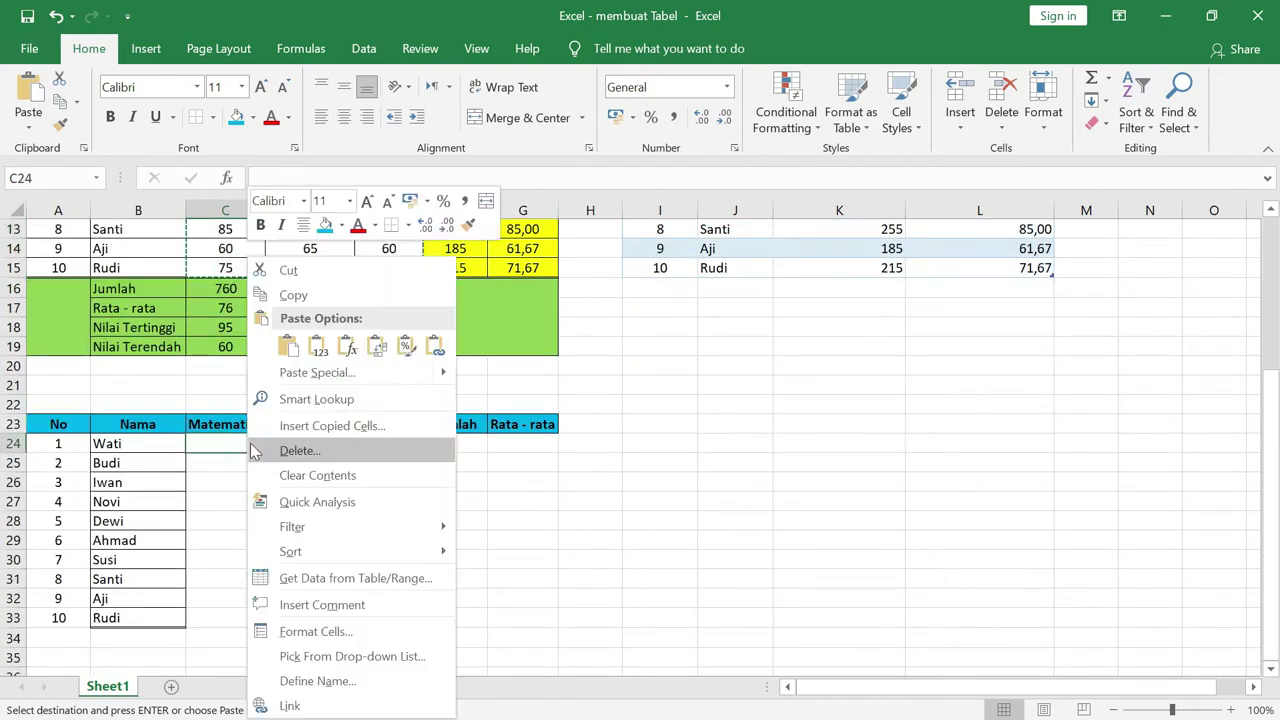
pyautogui.click(286, 347)
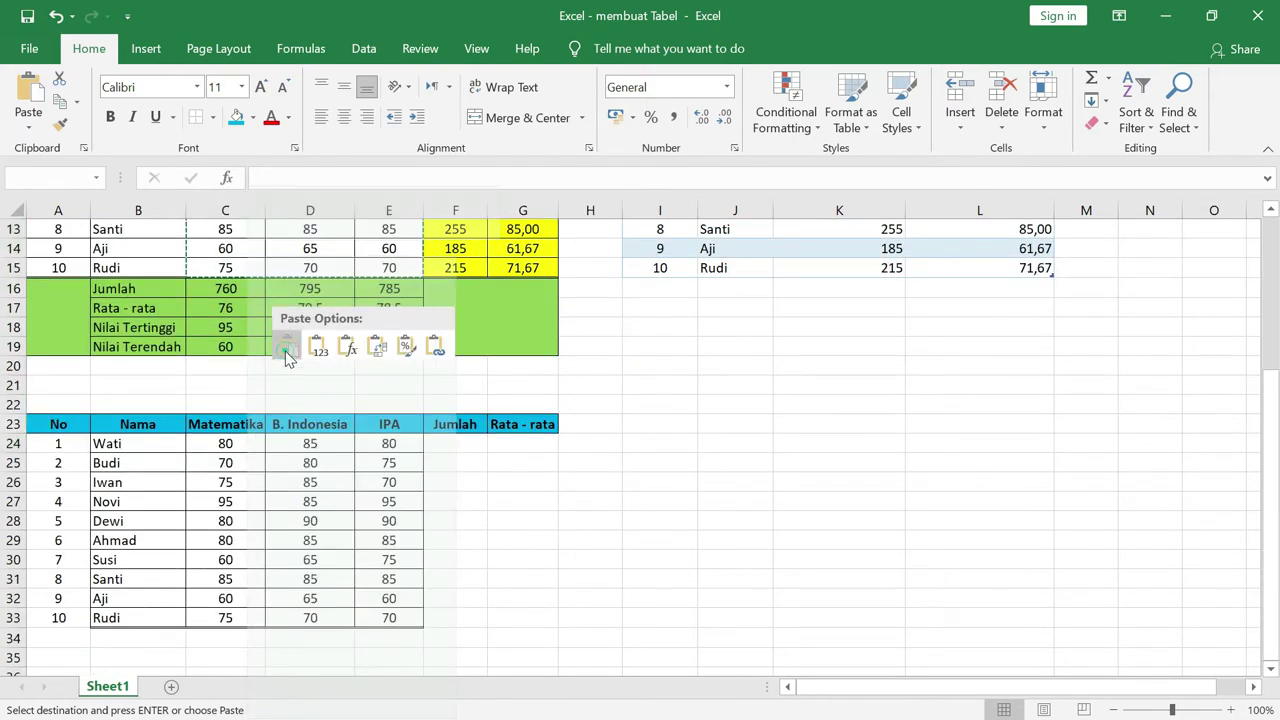
pyautogui.click(562, 535)
pyautogui.scroll(-2, 562, 535)
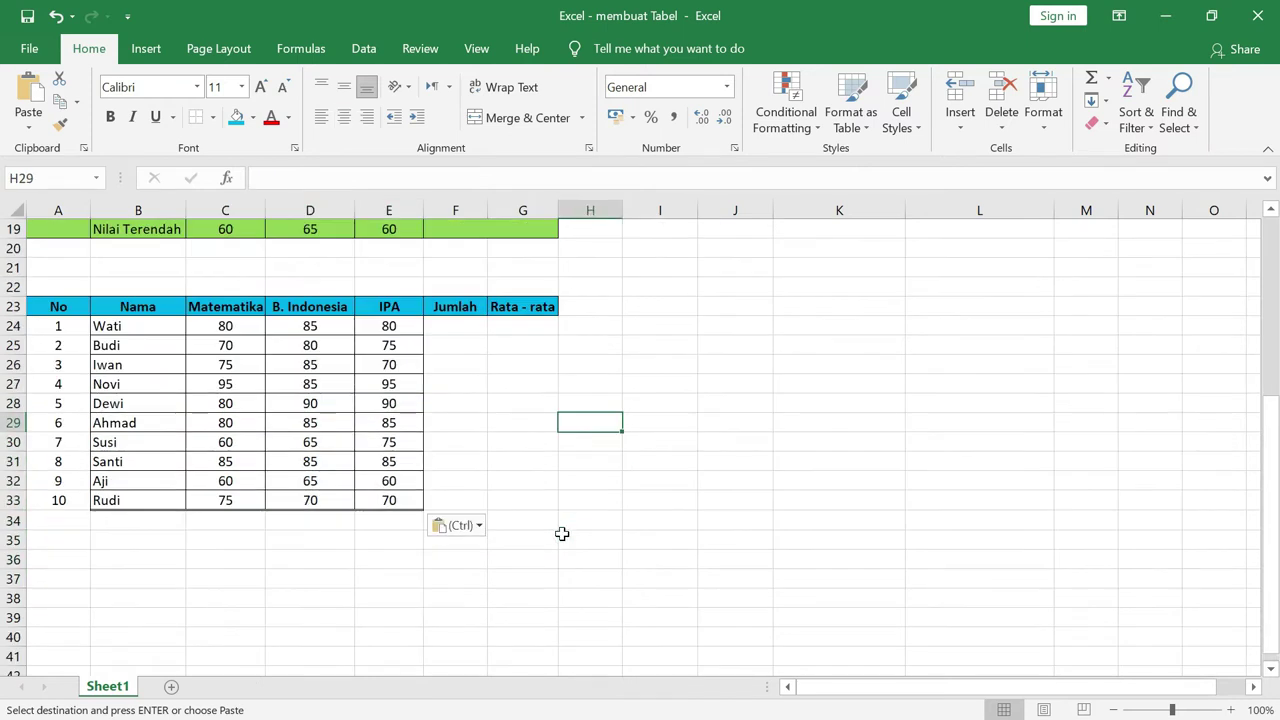
pyautogui.scroll(2, 562, 534)
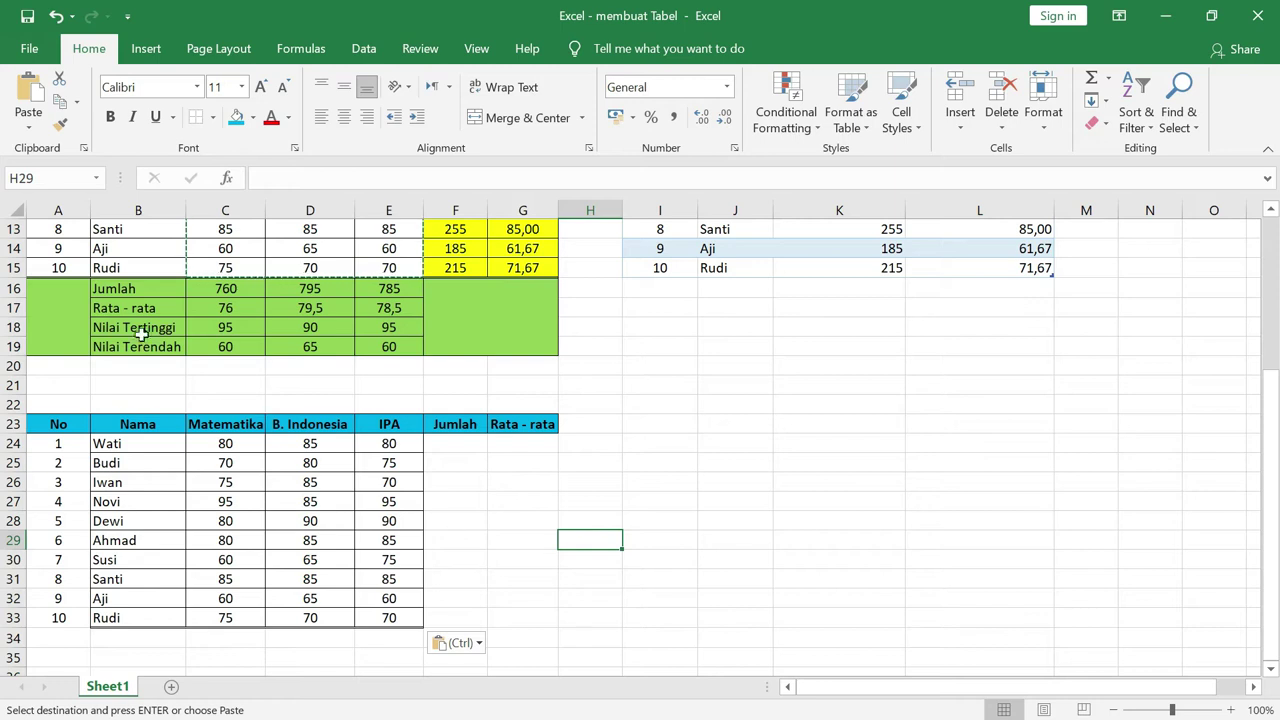
# Copy the four summary labels from B16:B19 into B34:B37.
pyautogui.moveTo(137, 288); pyautogui.dragTo(138, 345)
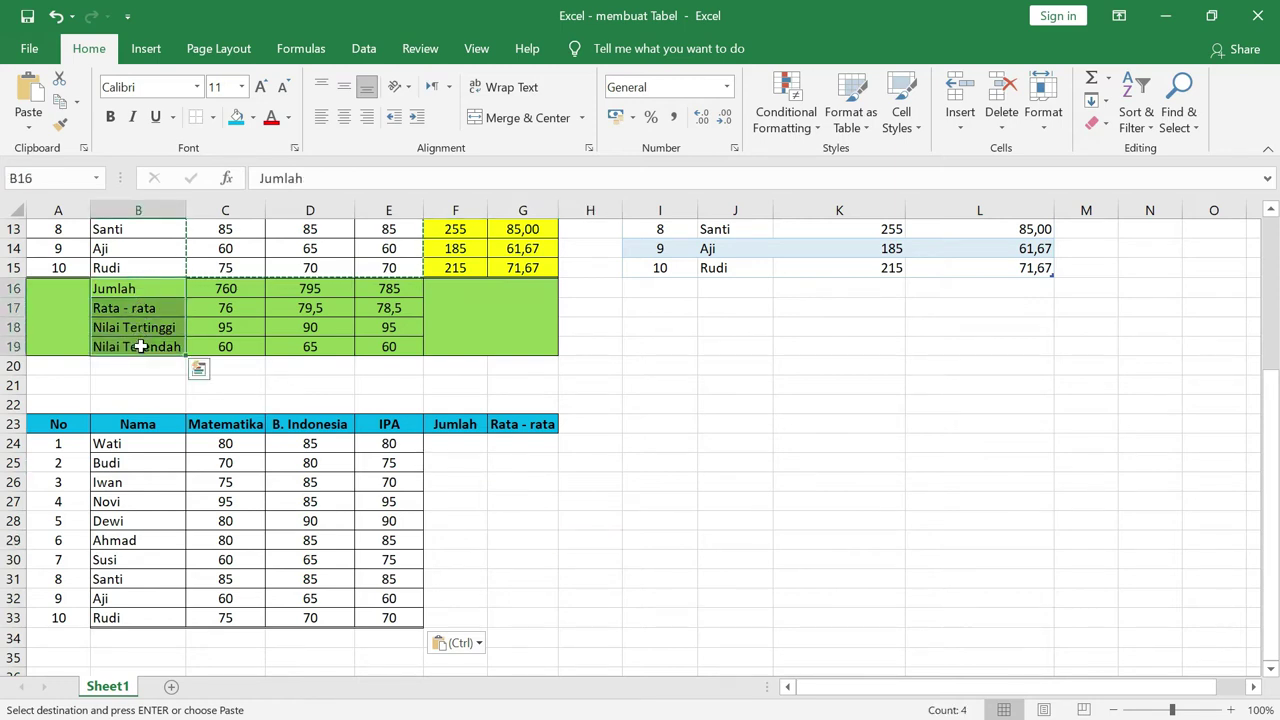
pyautogui.rightClick(140, 346)
pyautogui.click(180, 295)
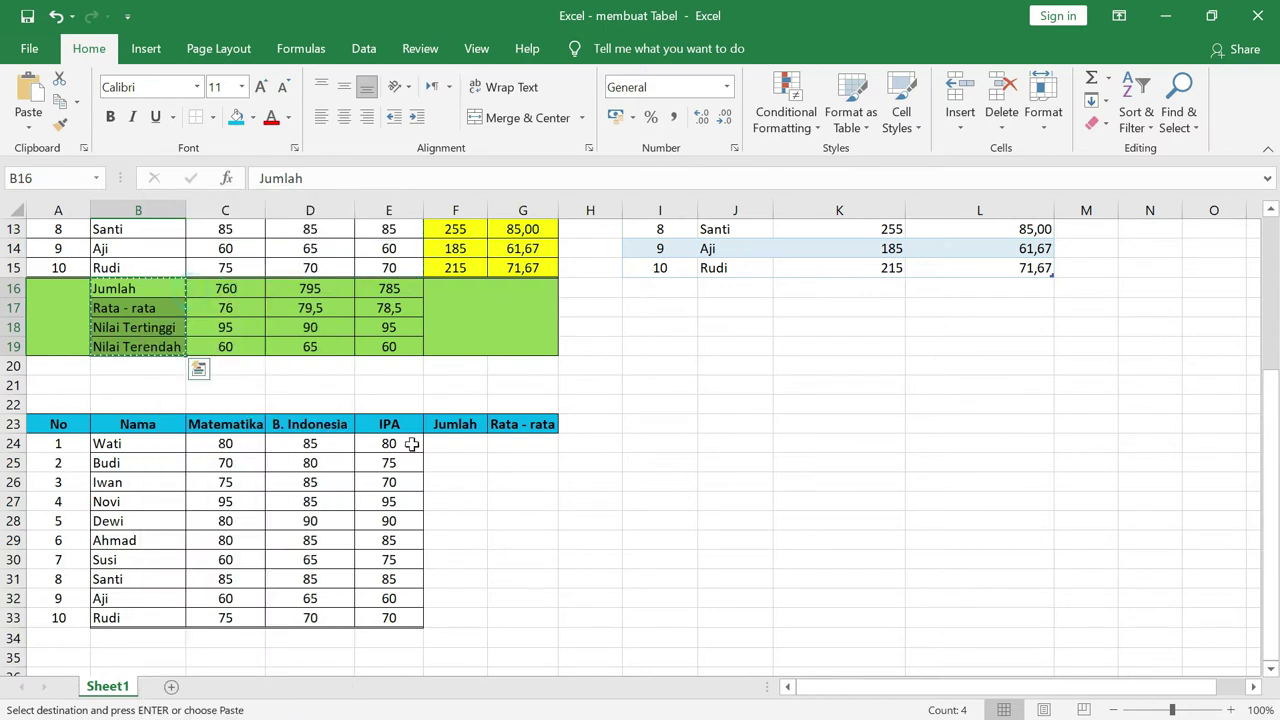
pyautogui.scroll(-2, 470, 490)
pyautogui.click(152, 522)
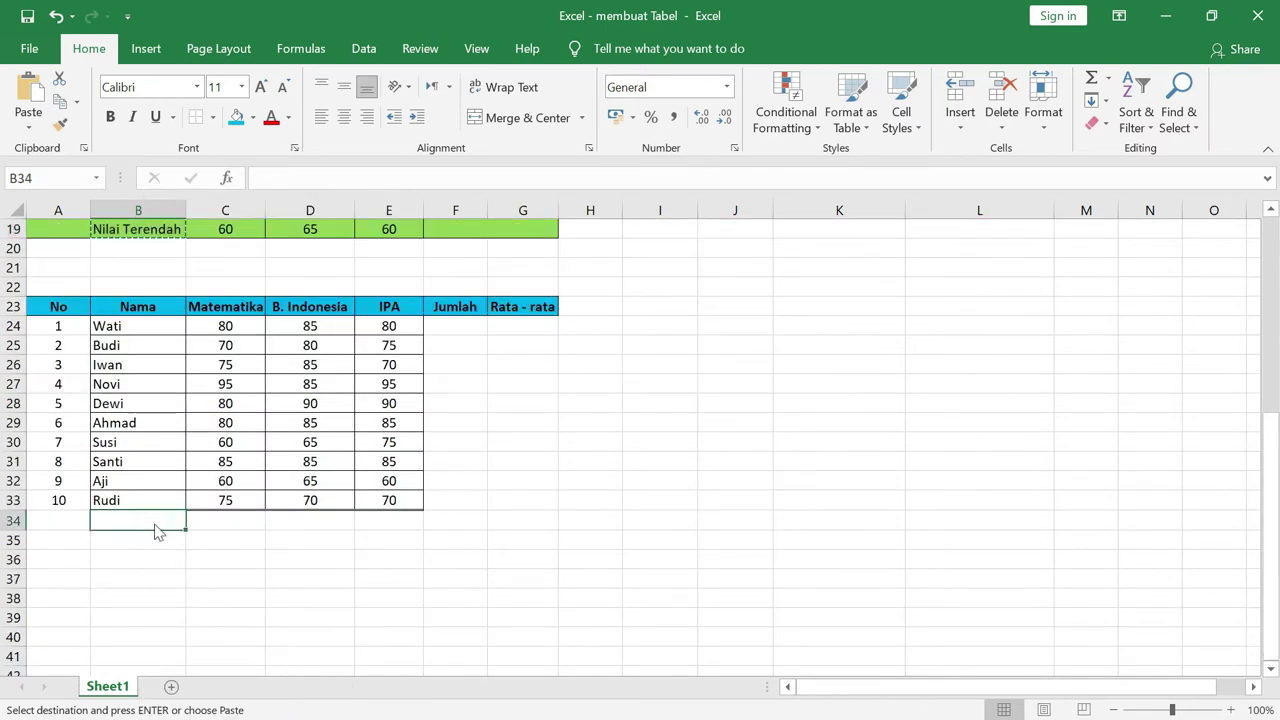
pyautogui.rightClick(157, 526)
pyautogui.click(196, 150)
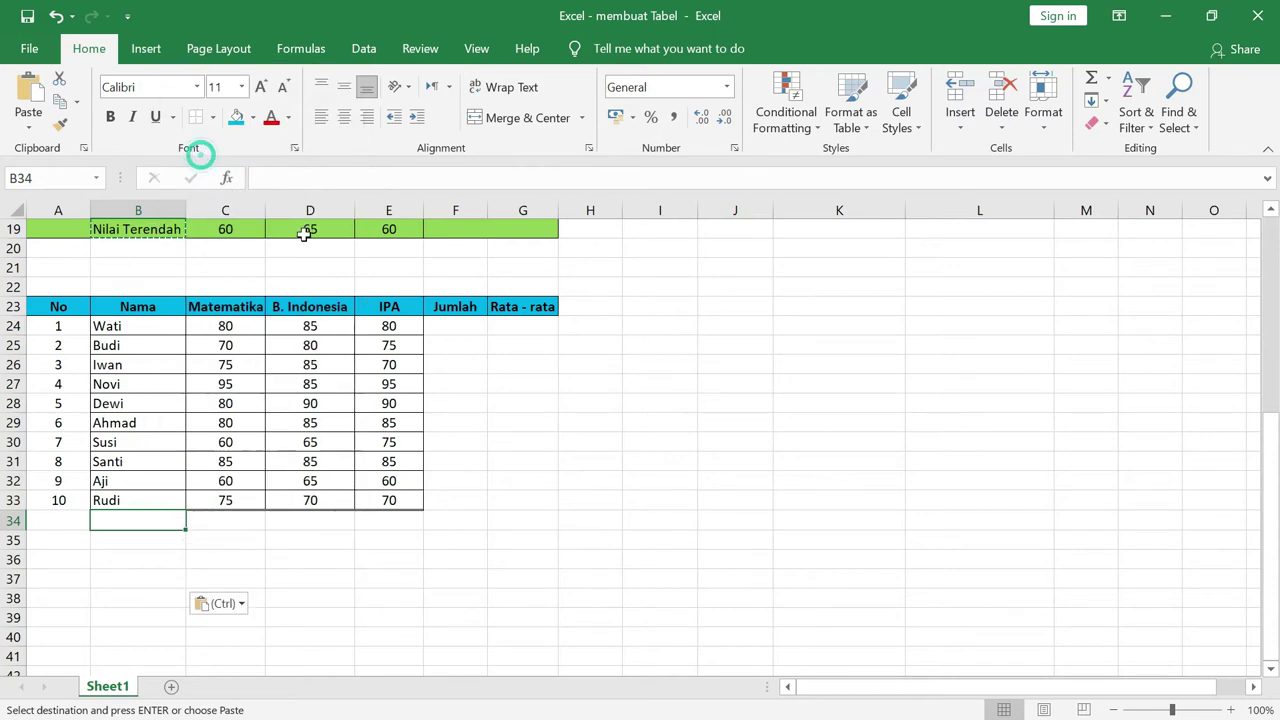
pyautogui.click(811, 514)
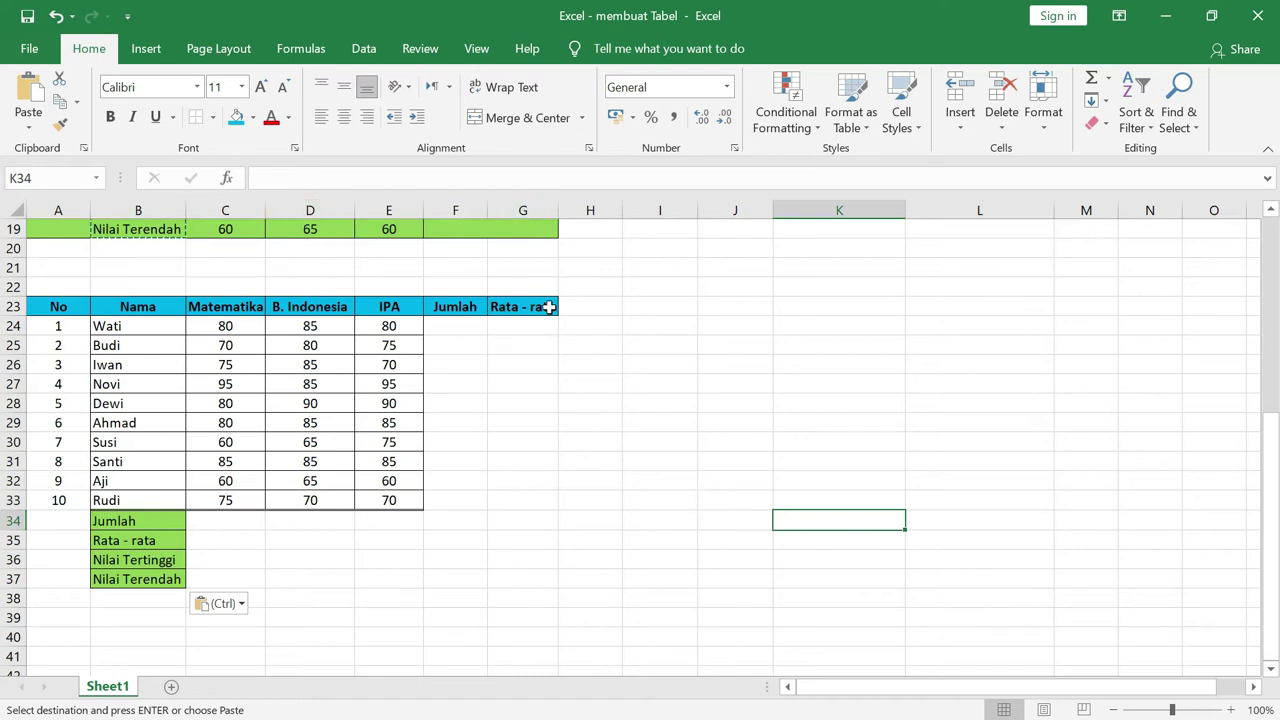
# Select the lower table range A23:G37.
pyautogui.click(13, 306)
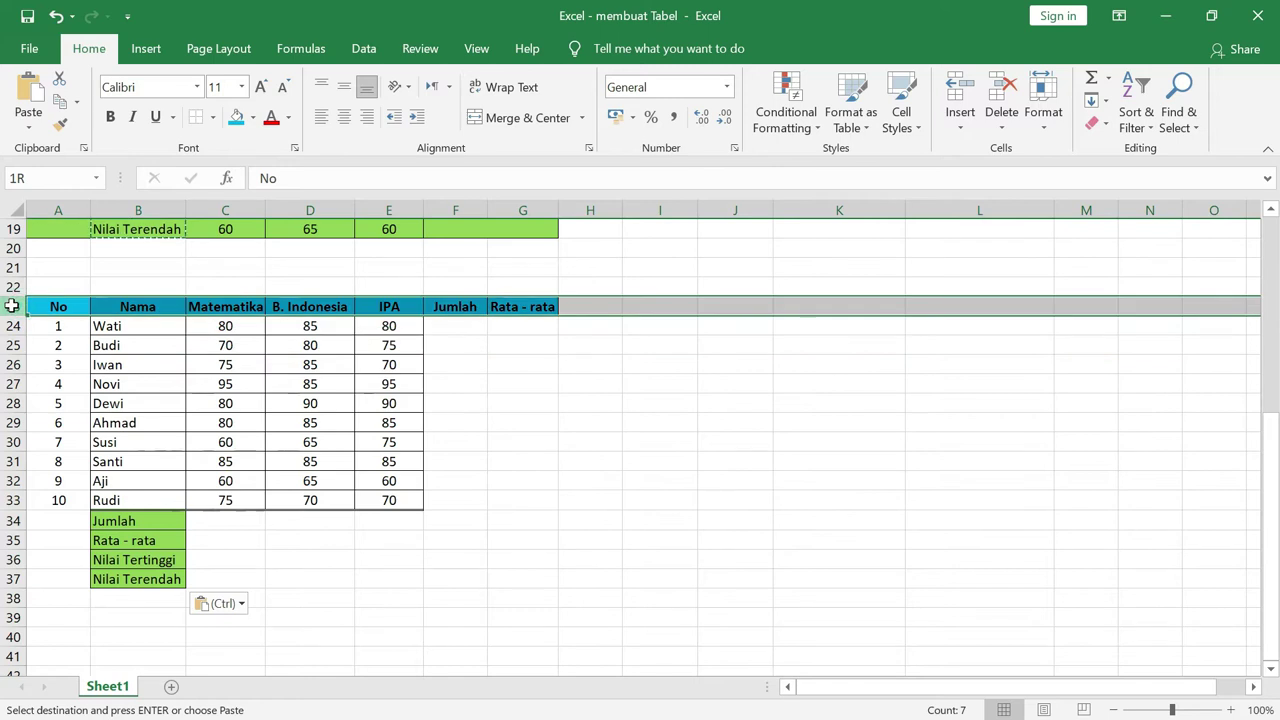
pyautogui.moveTo(12, 306); pyautogui.dragTo(12, 588)
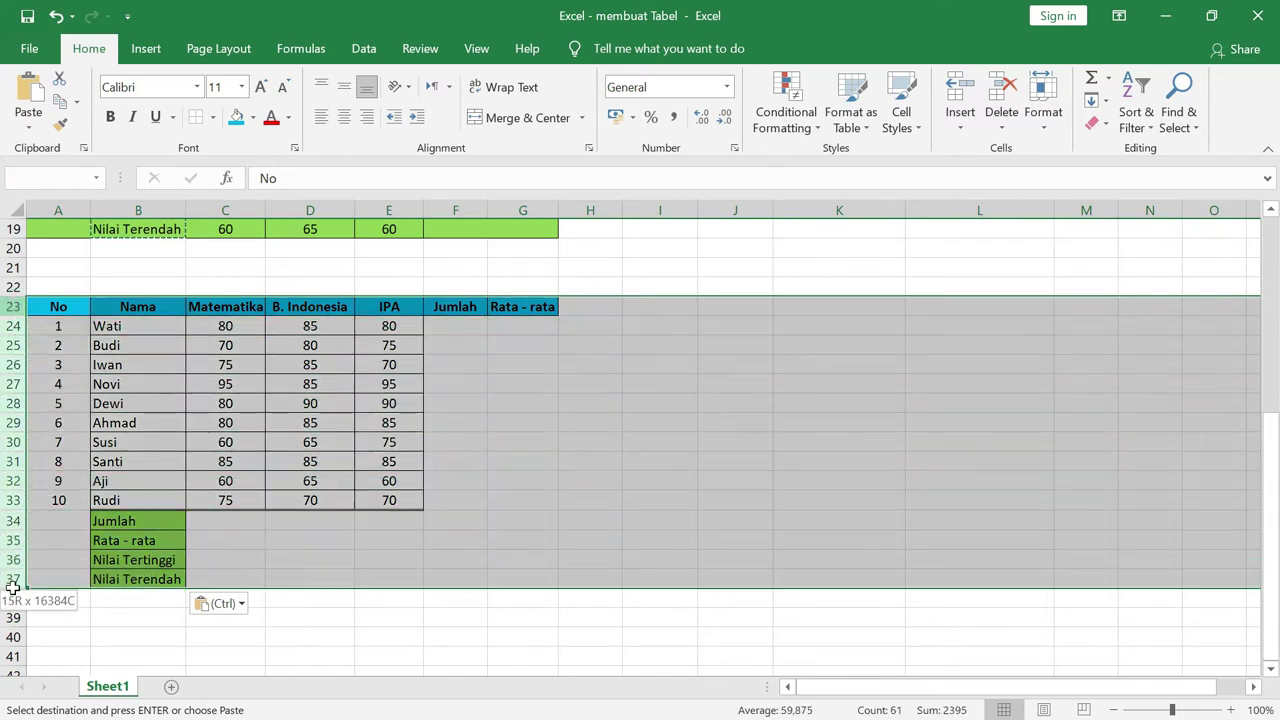
pyautogui.click(228, 578)
pyautogui.moveTo(58, 307)
pyautogui.mouseDown()
pyautogui.moveTo(541, 489)
pyautogui.moveTo(557, 579)
pyautogui.mouseUp()
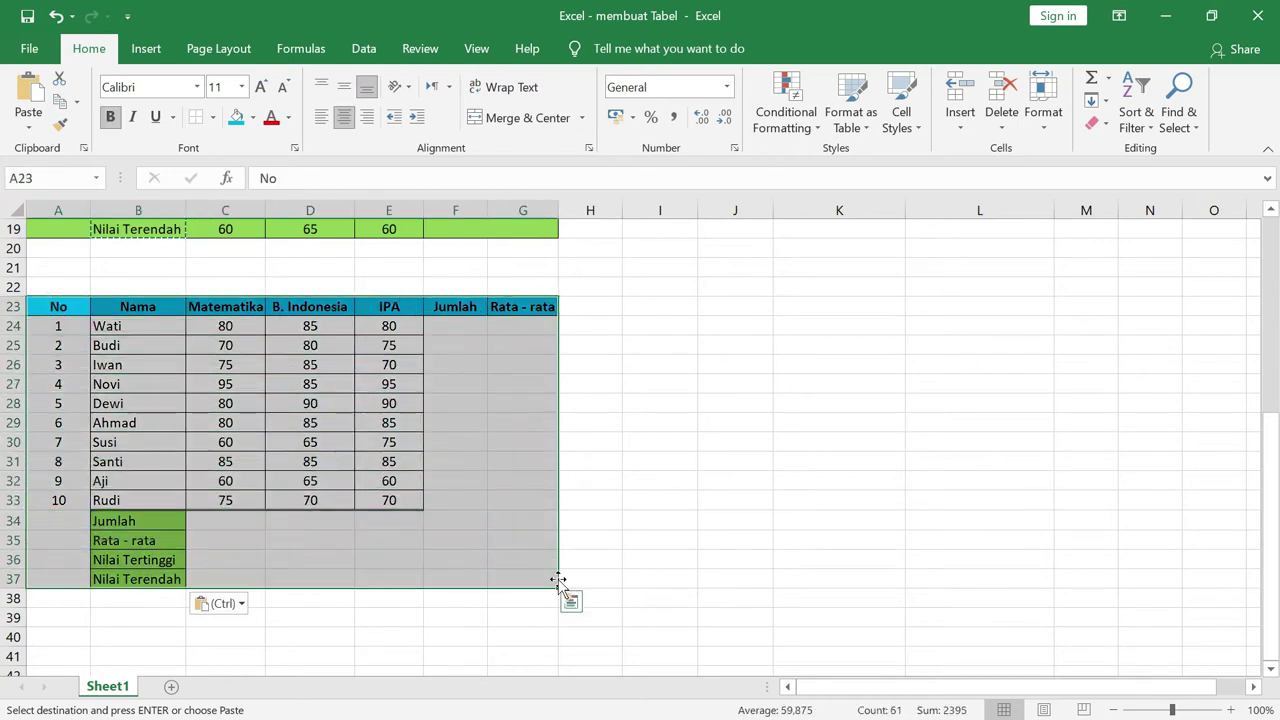
# Apply All Borders to A23:G37, then select the header row A23:G23.
pyautogui.click(213, 120)
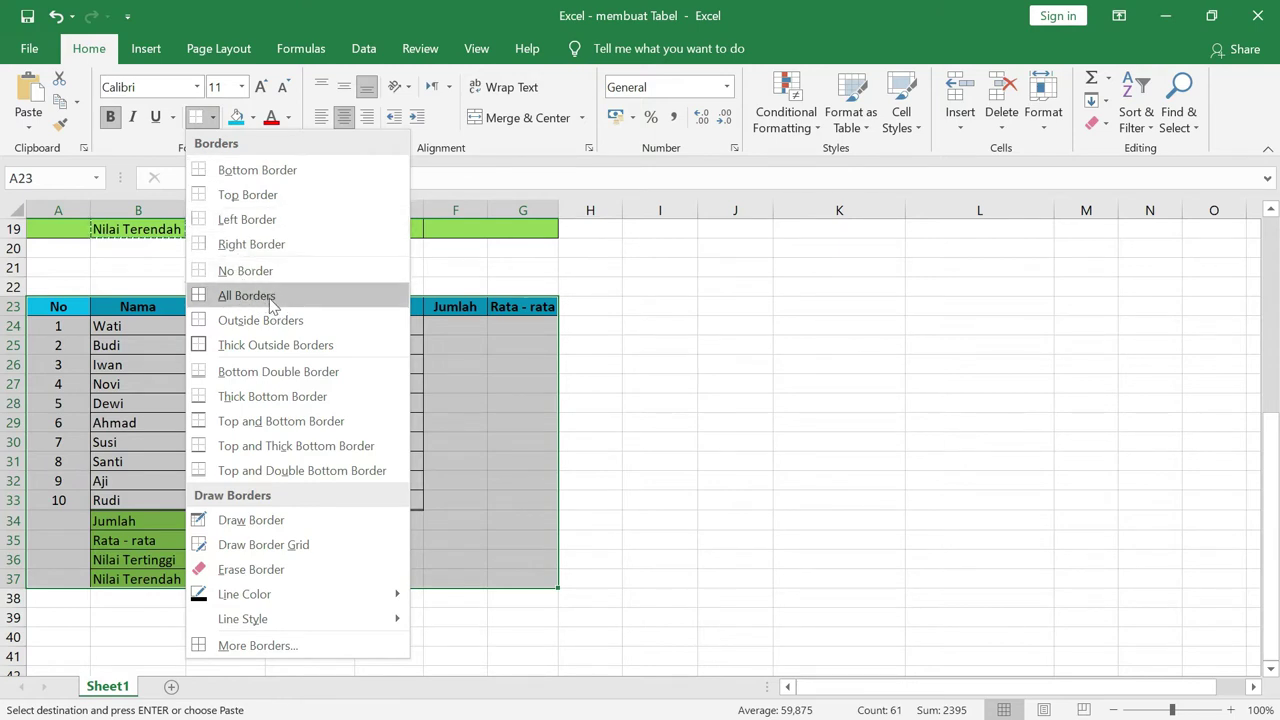
pyautogui.click(268, 298)
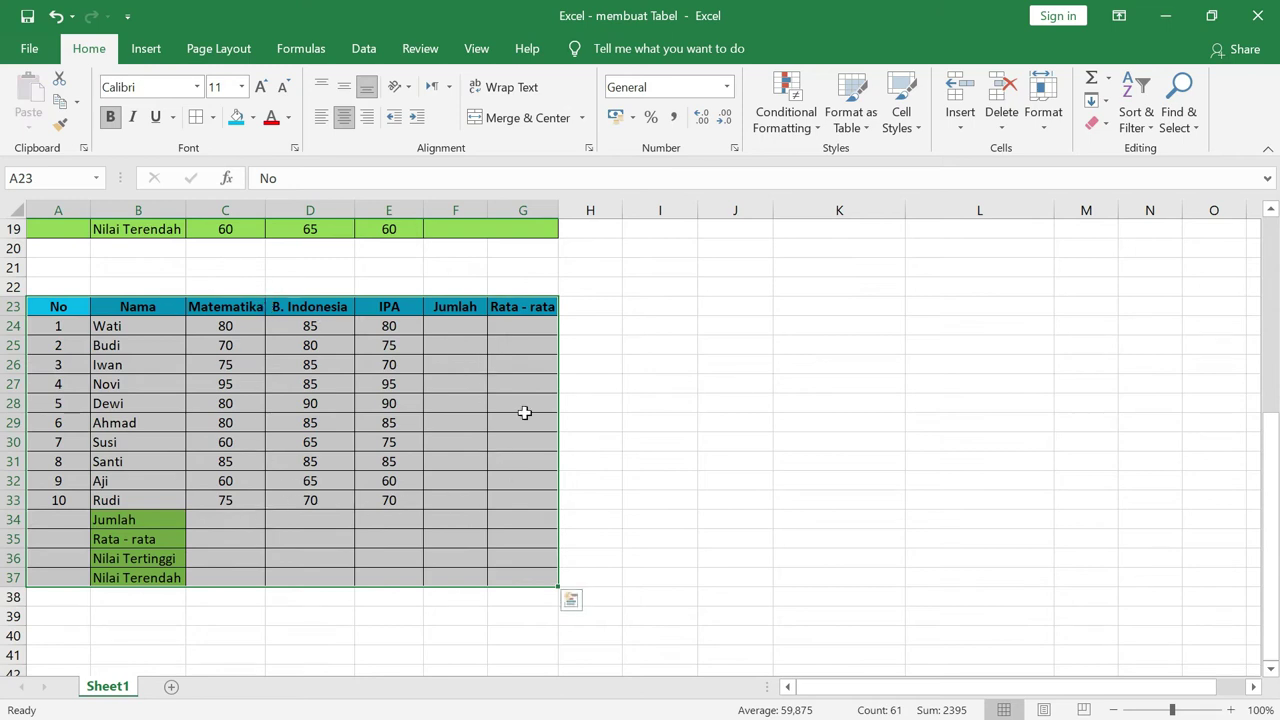
pyautogui.click(734, 422)
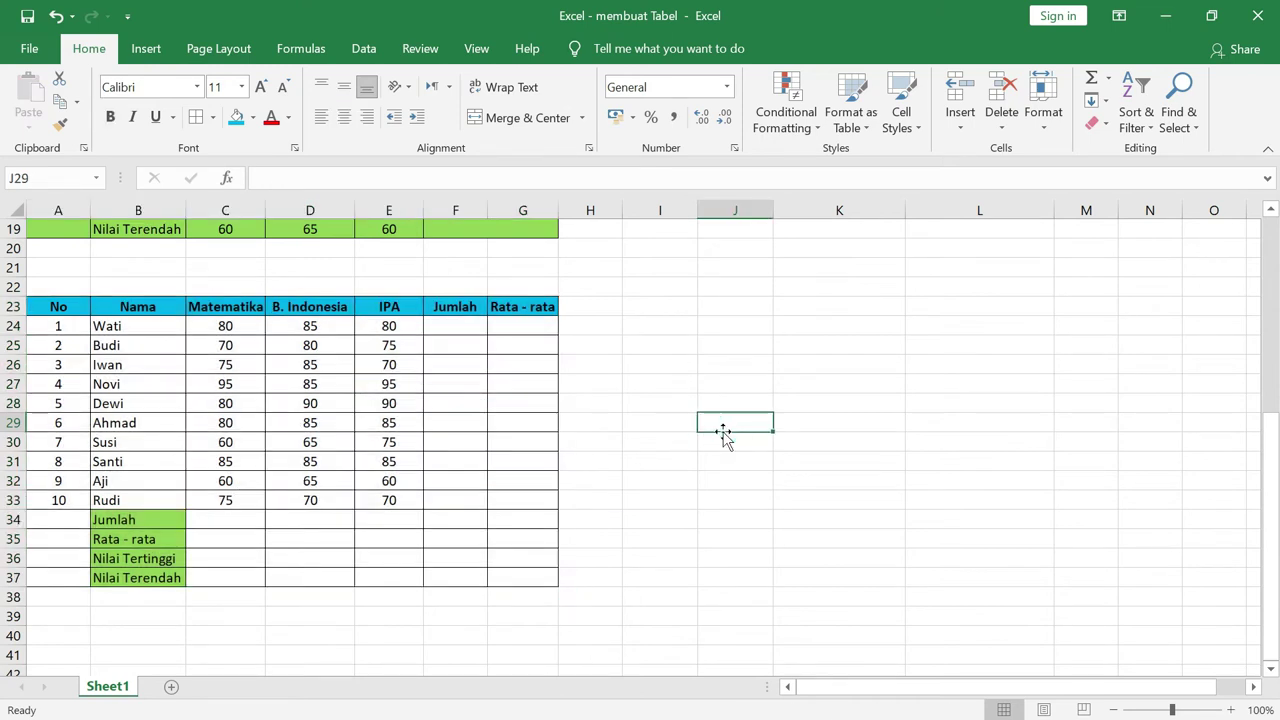
pyautogui.moveTo(58, 308); pyautogui.dragTo(519, 307)
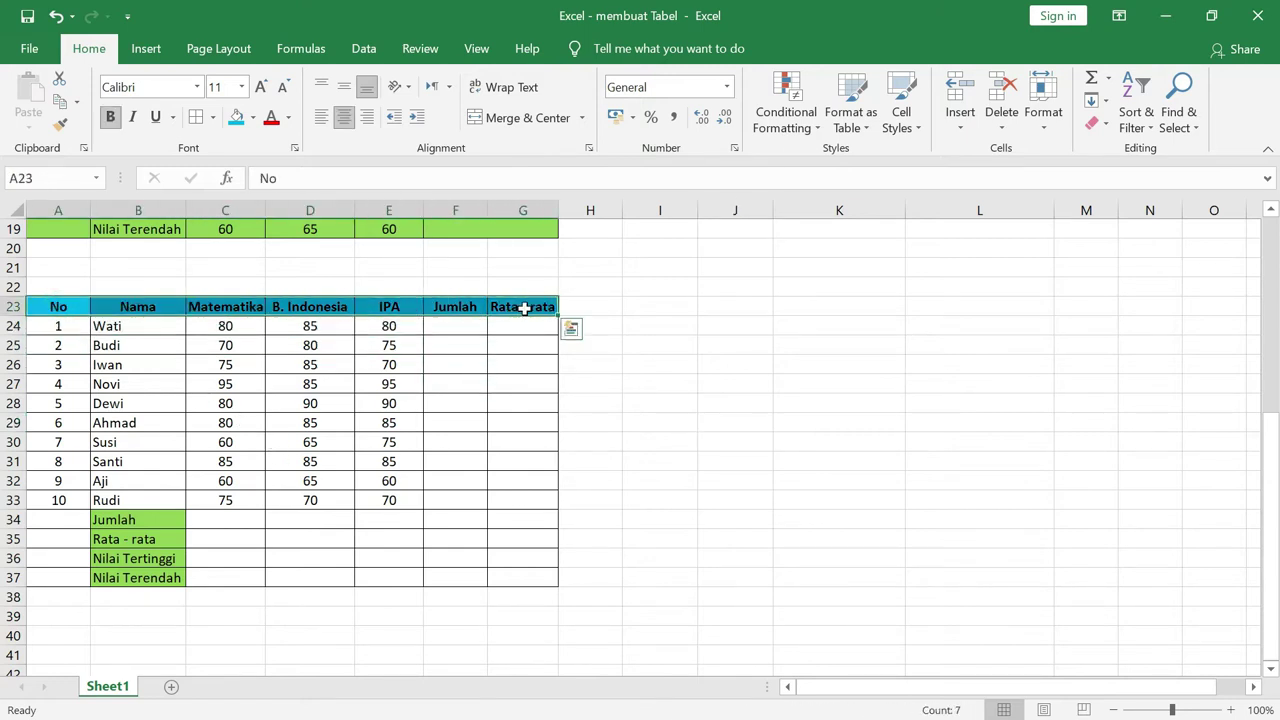
# Add a Bottom Double Border under the header row A23:G23.
pyautogui.click(214, 118)
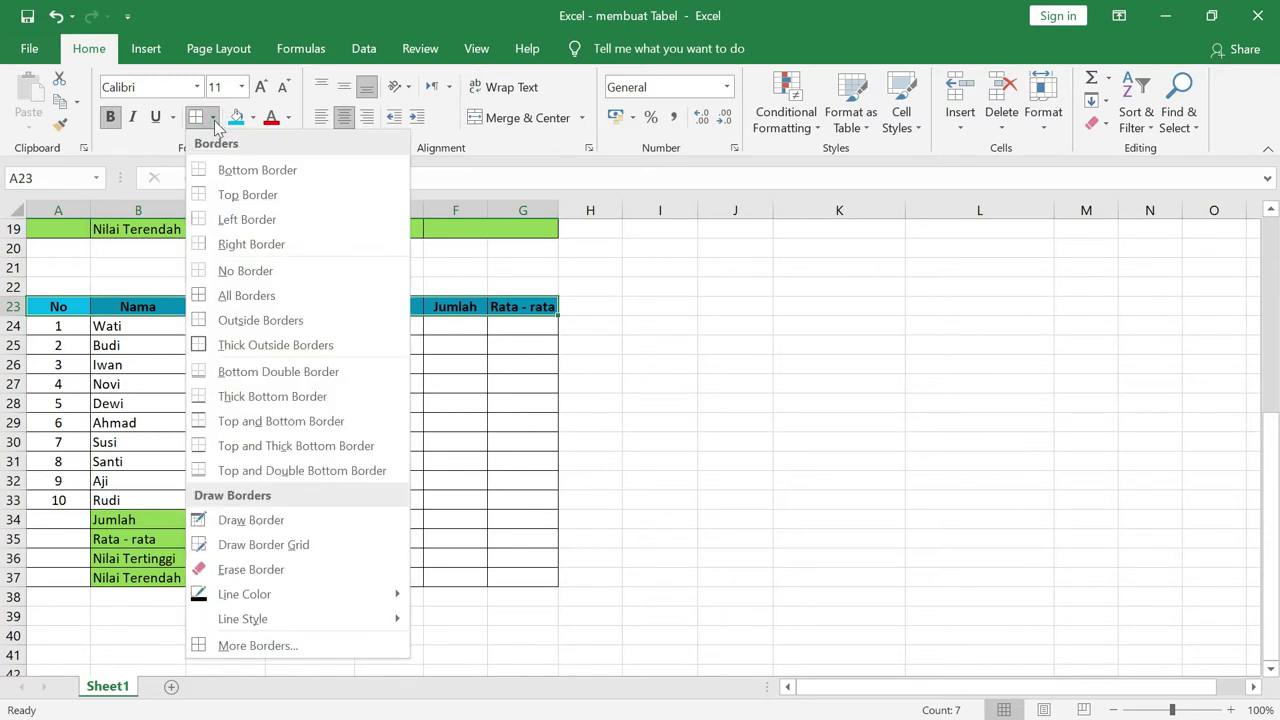
pyautogui.click(213, 118)
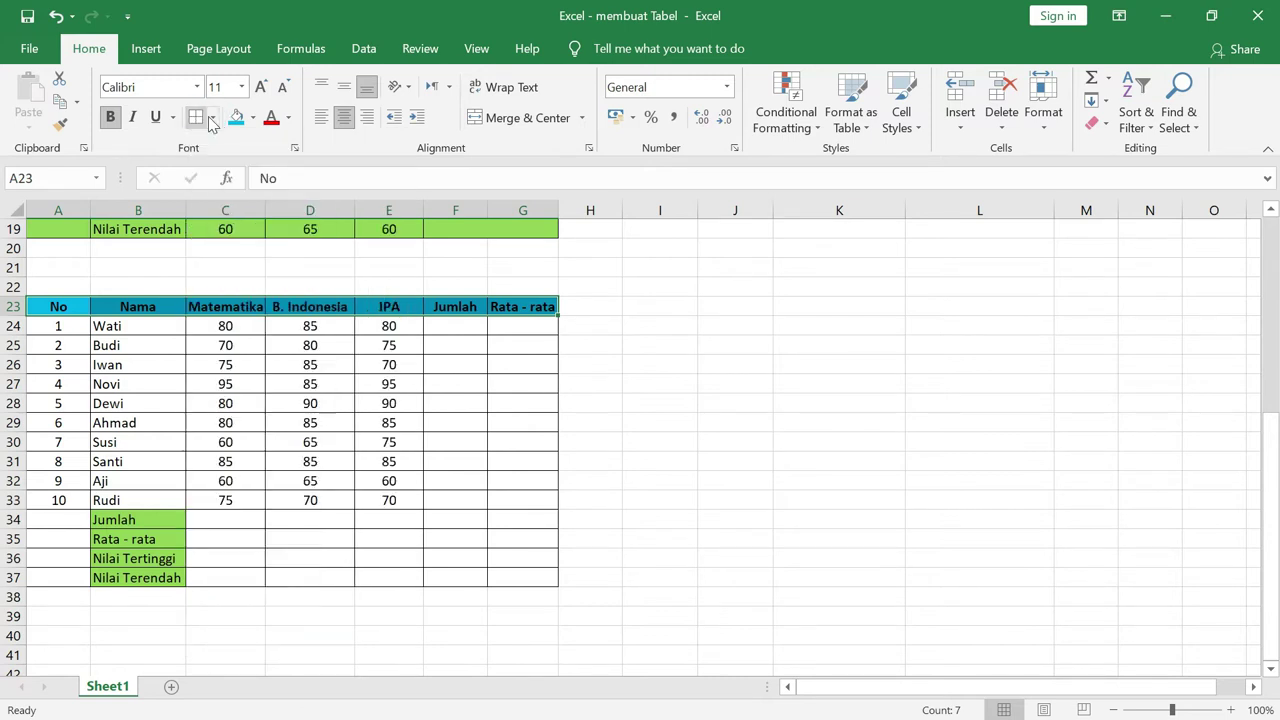
pyautogui.click(213, 118)
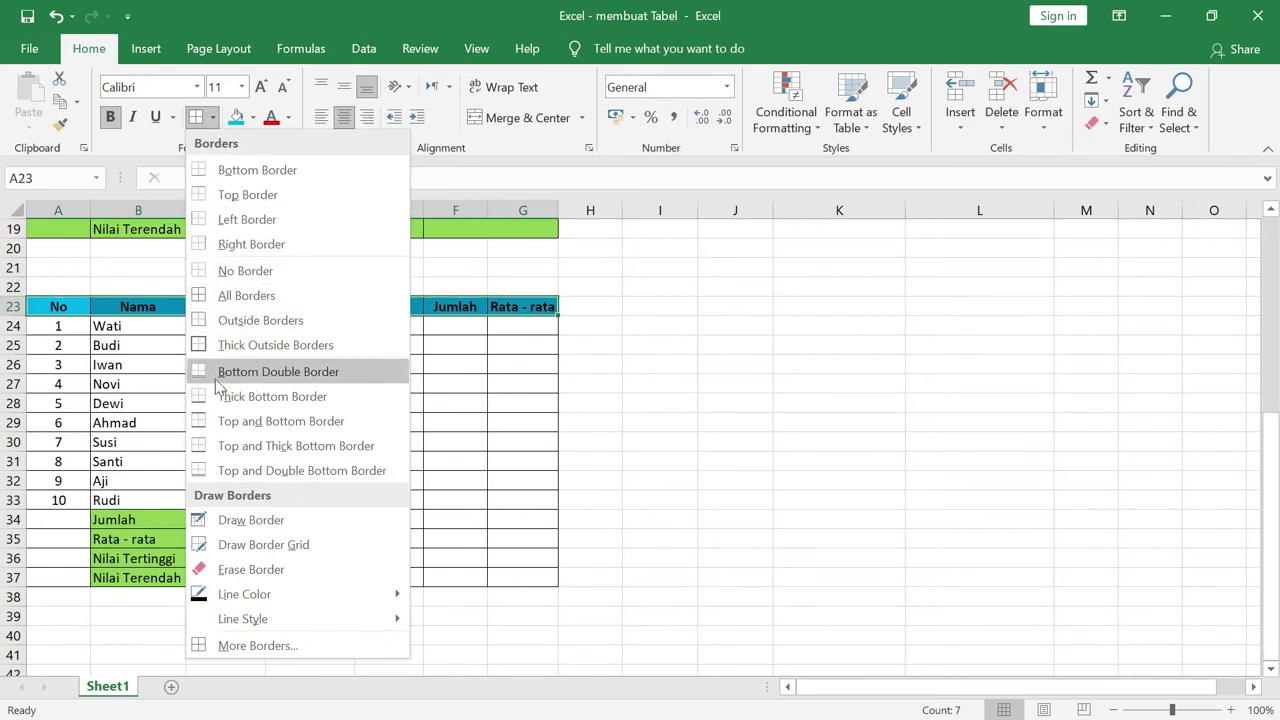
pyautogui.click(330, 374)
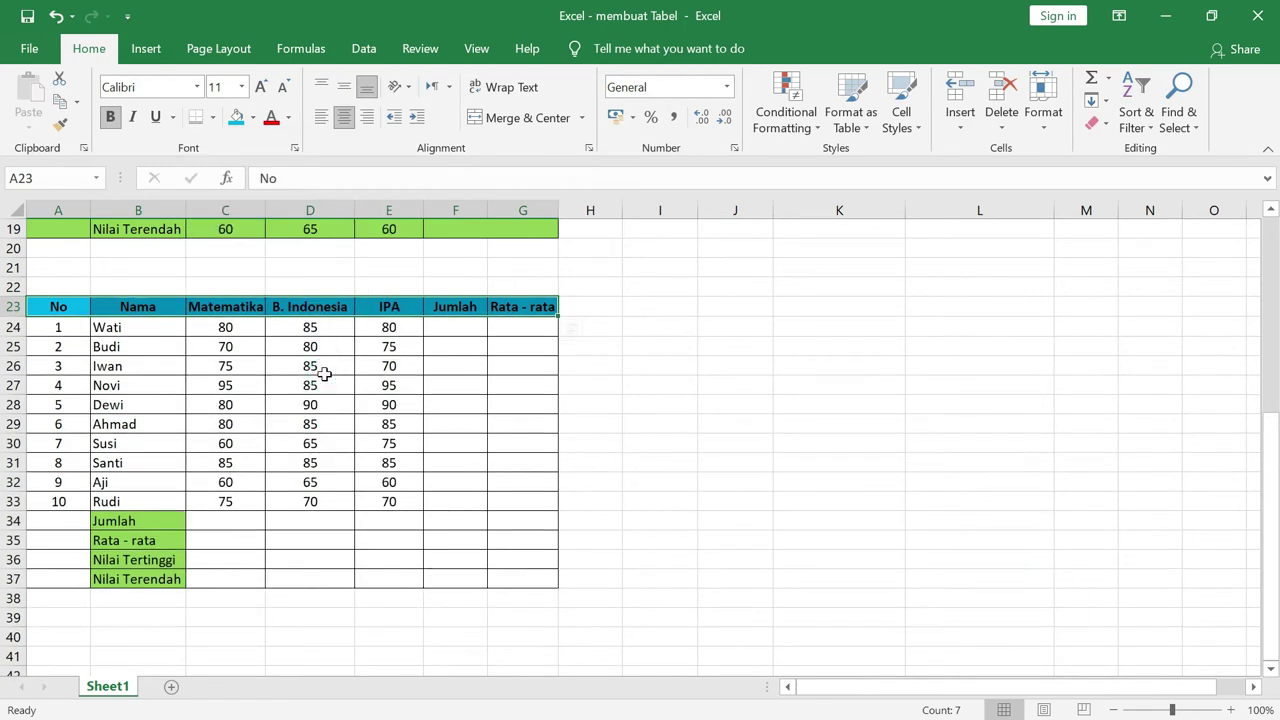
pyautogui.click(804, 428)
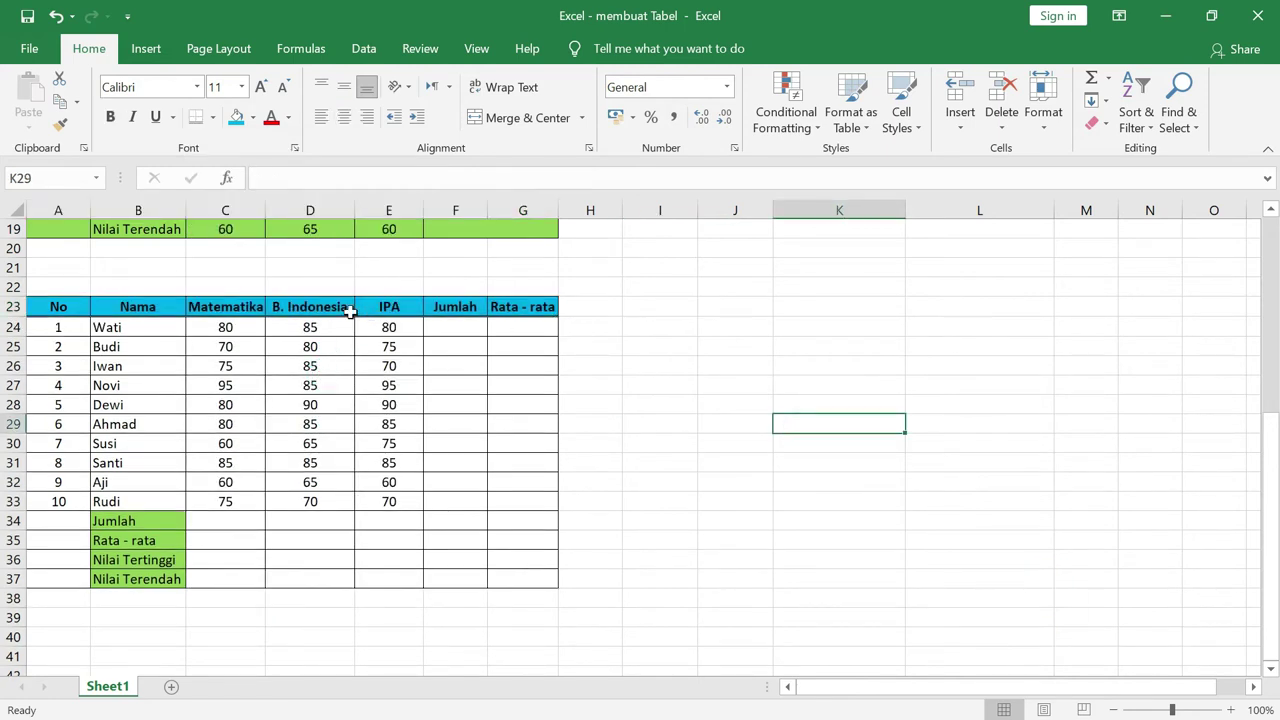
# Add the same double bottom border under Rudi's row A33:G33.
pyautogui.moveTo(55, 503); pyautogui.dragTo(523, 502)
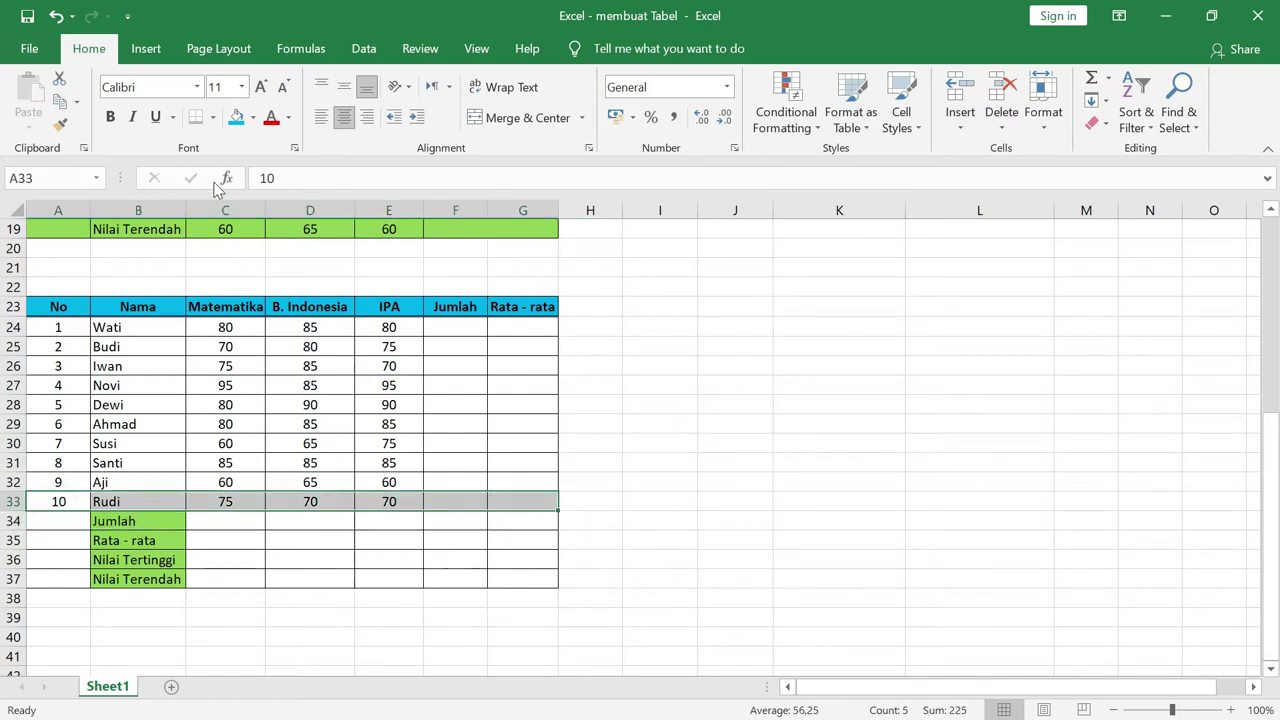
pyautogui.click(198, 117)
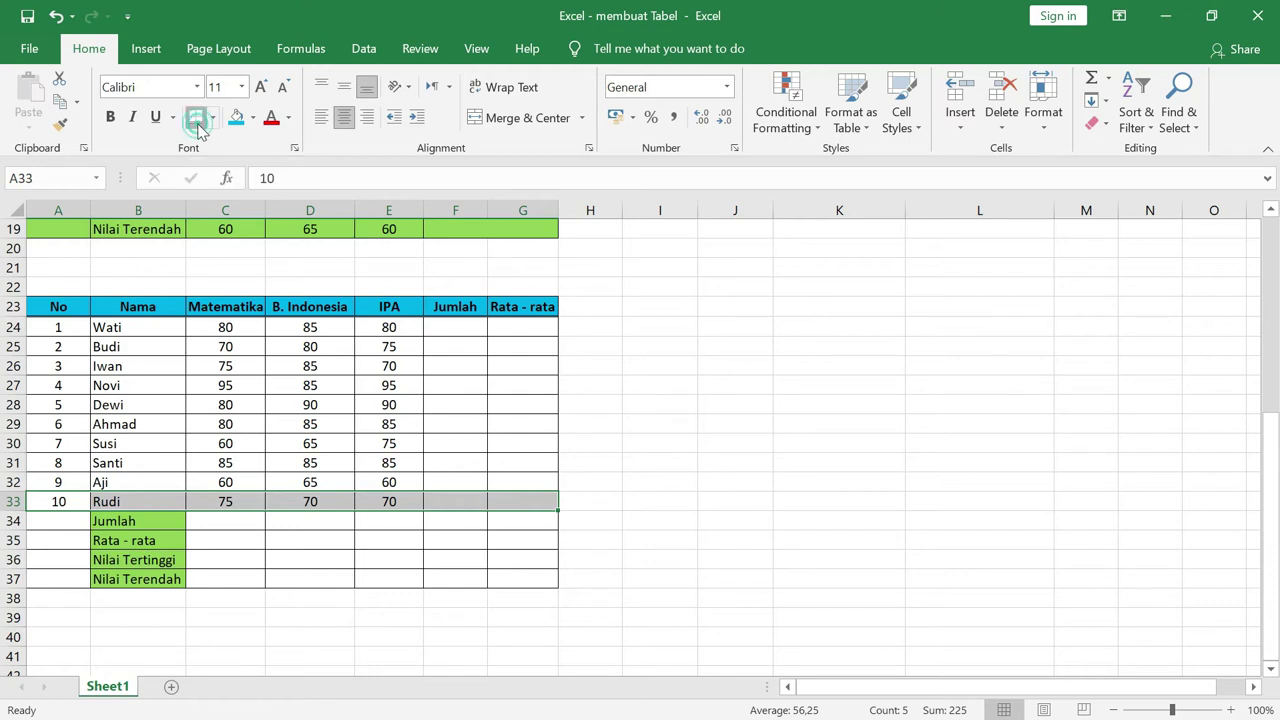
pyautogui.click(734, 382)
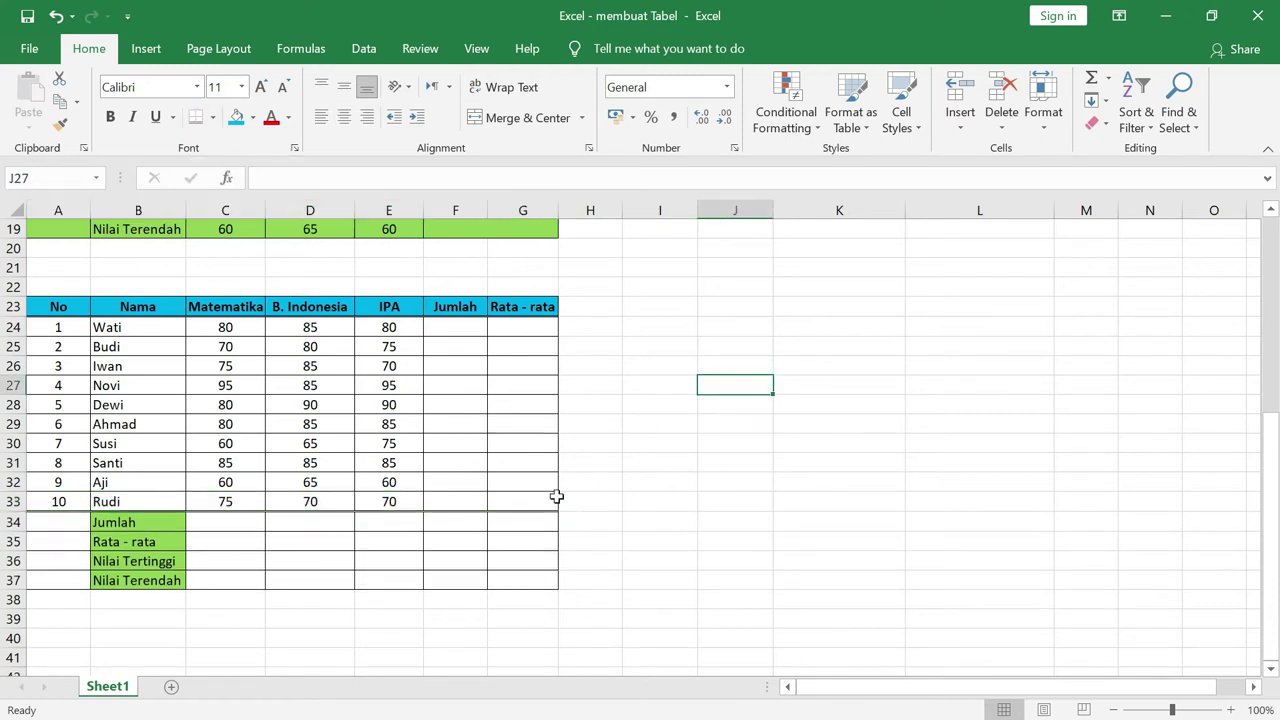
pyautogui.moveTo(54, 306); pyautogui.dragTo(534, 578)
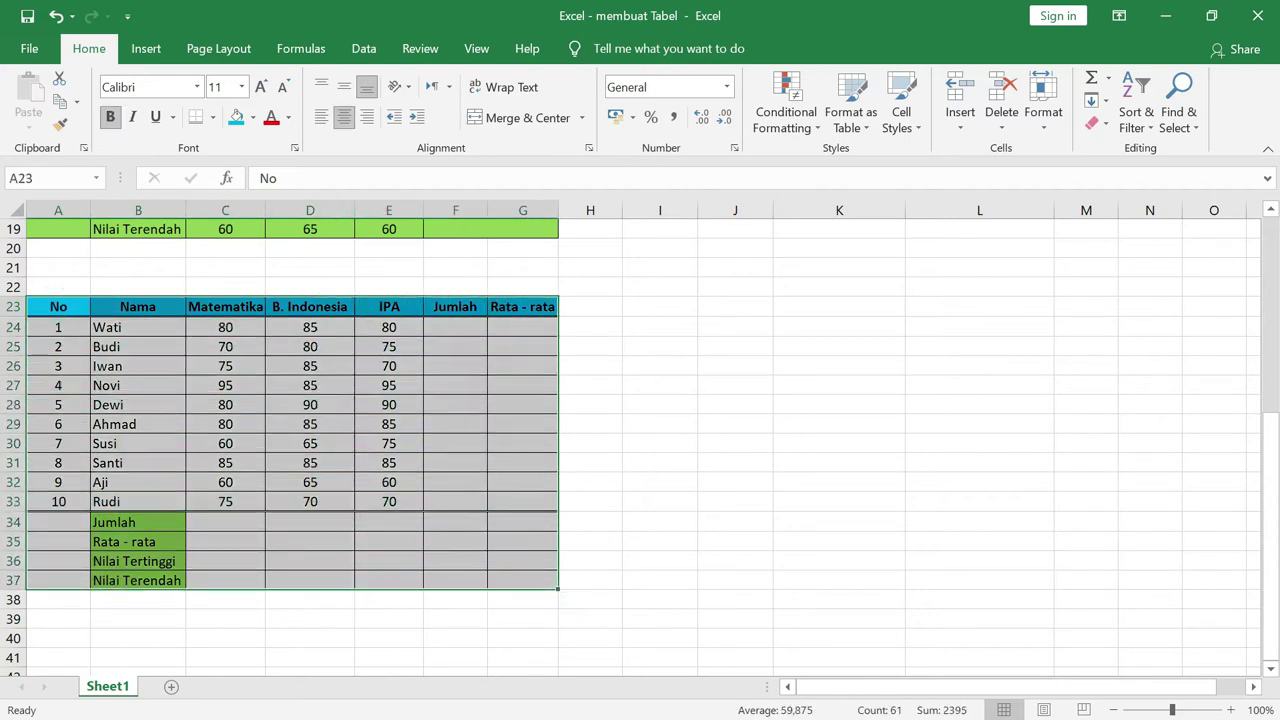
# Apply Thick Outside Borders around A23:G37.
pyautogui.click(214, 117)
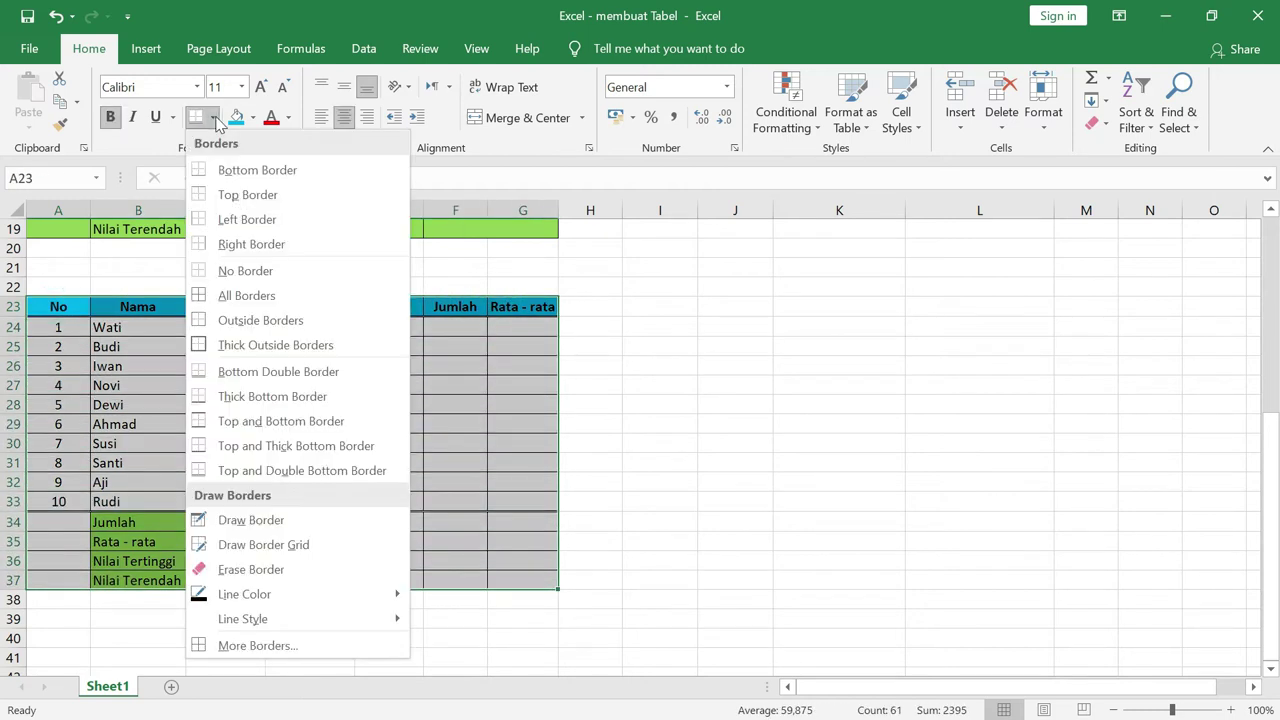
pyautogui.click(325, 345)
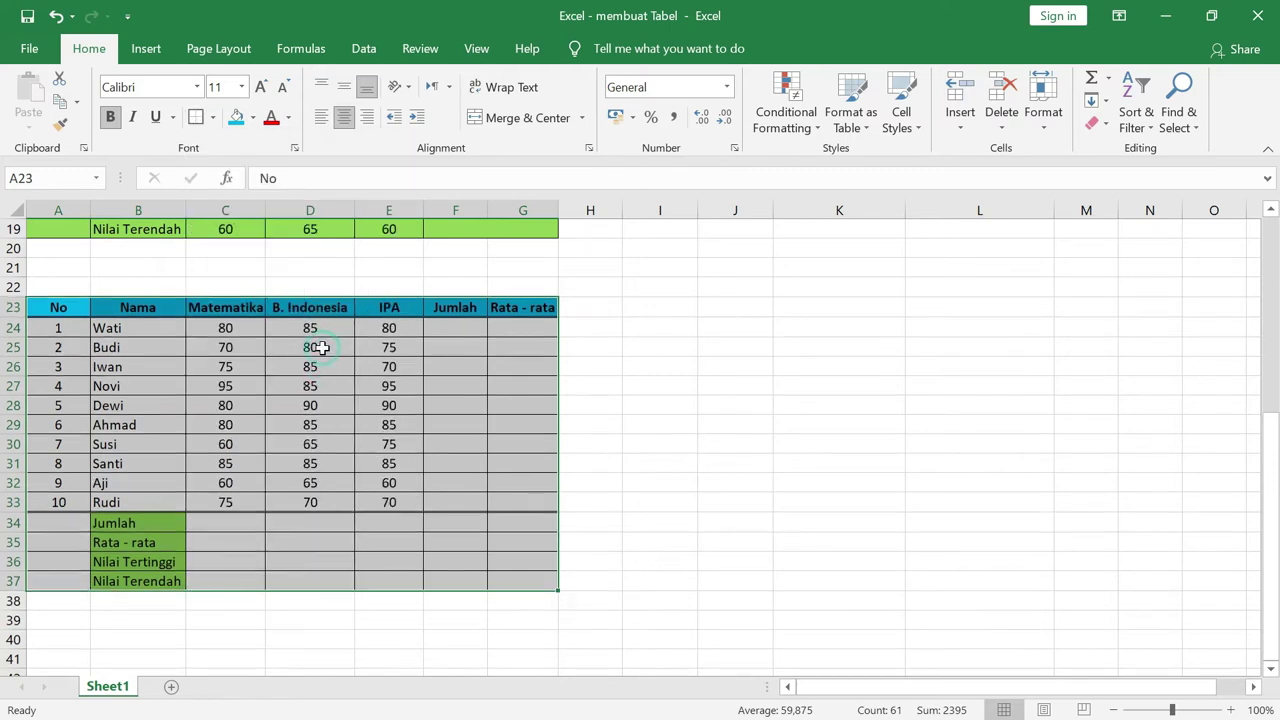
pyautogui.click(663, 402)
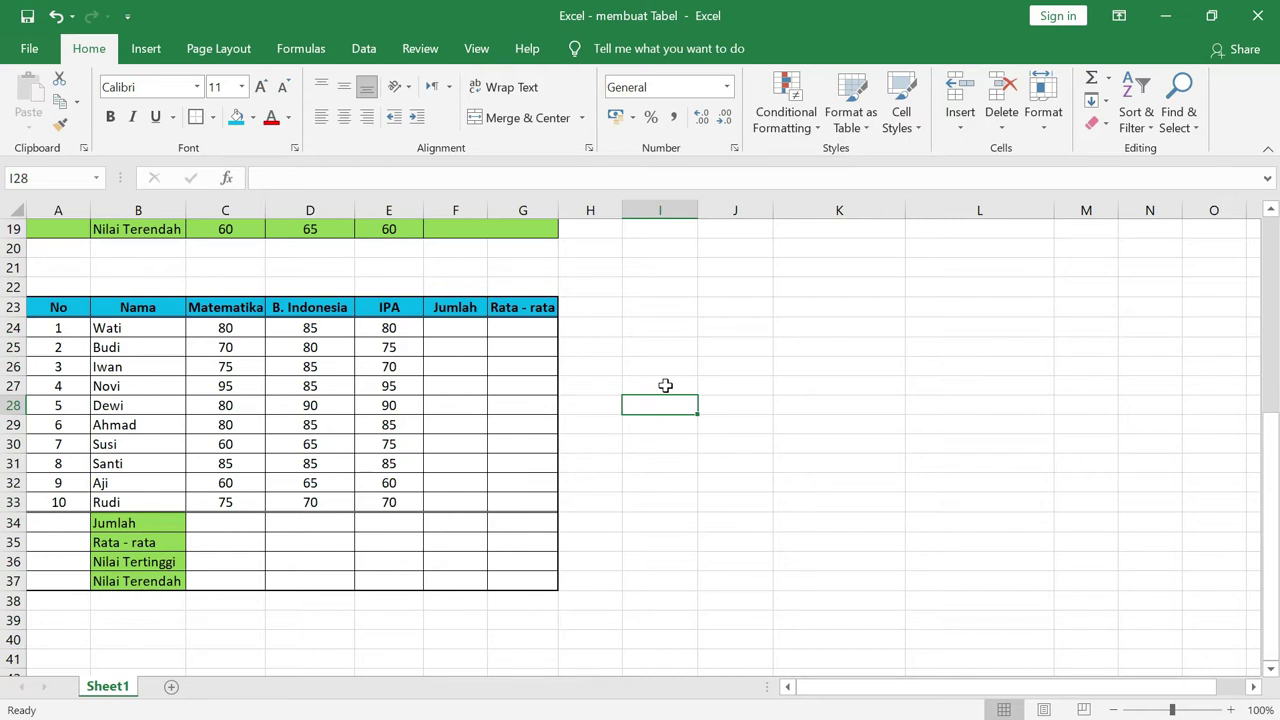
# Insert a table over I23:O37 with 'My table has headers' left unchecked.
pyautogui.scroll(4, 865, 482)
pyautogui.scroll(2, 865, 482)
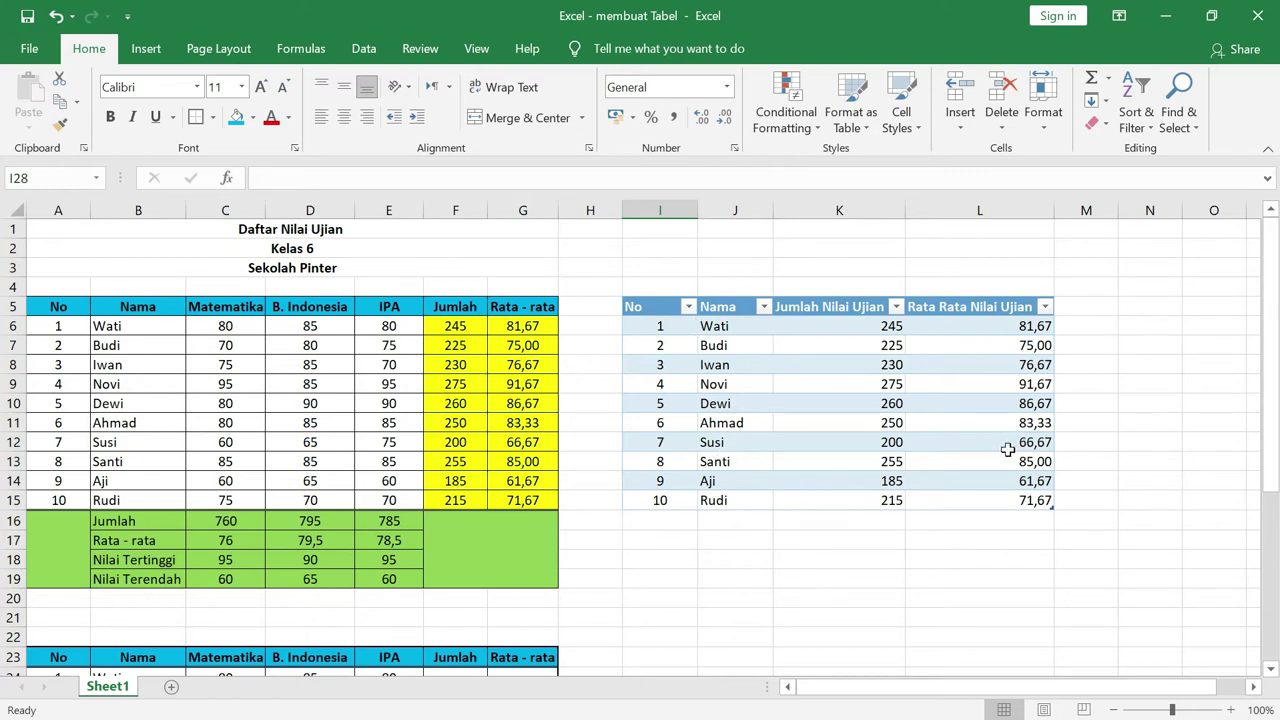
pyautogui.scroll(-3, 845, 499)
pyautogui.scroll(-2, 845, 499)
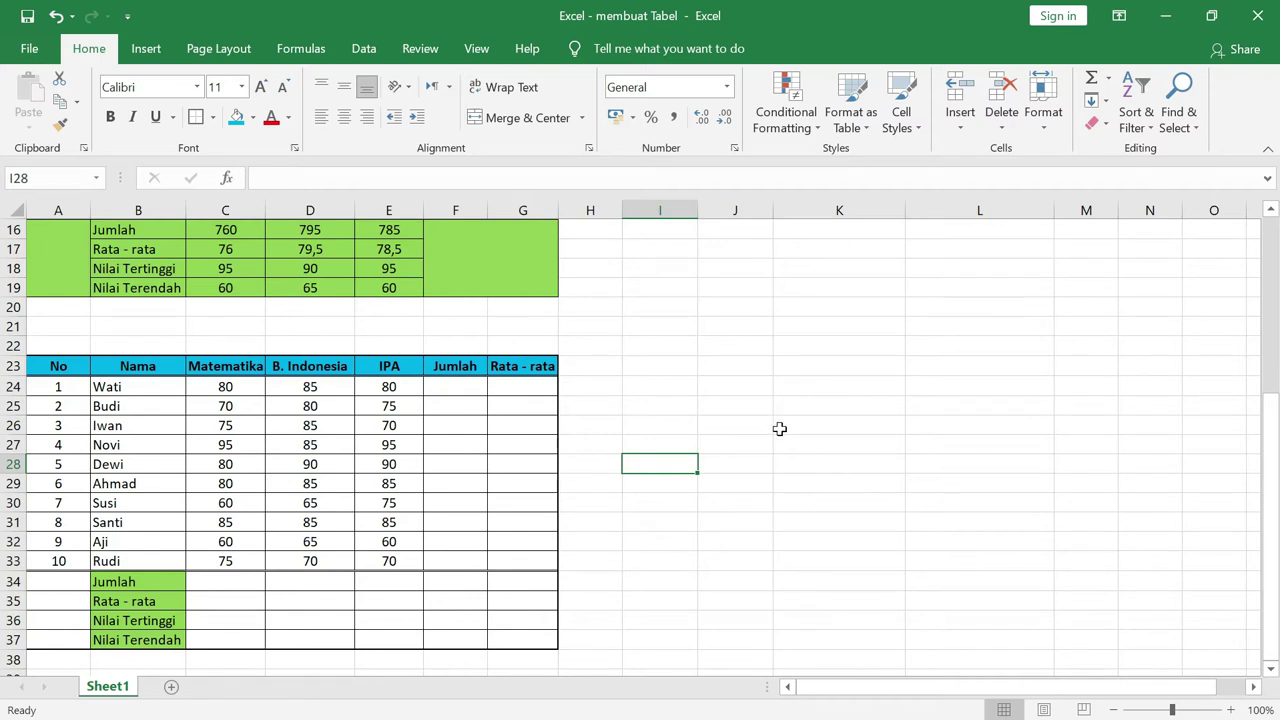
pyautogui.click(163, 56)
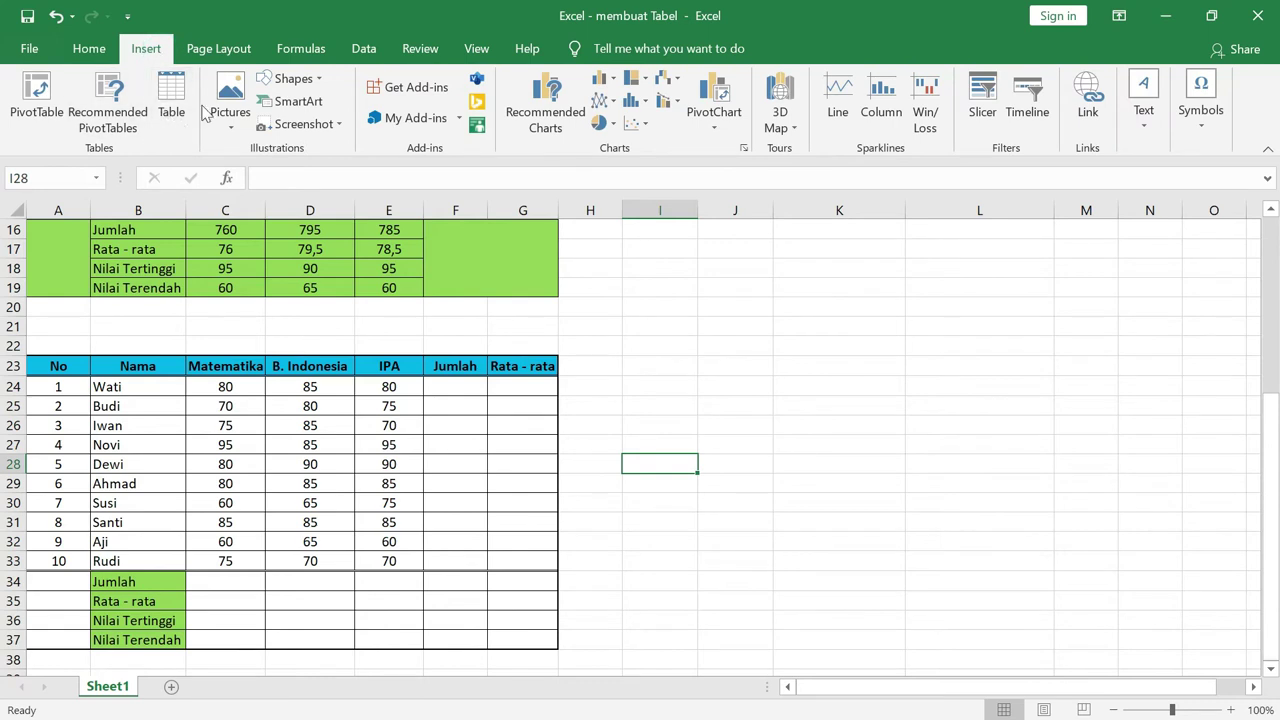
pyautogui.click(176, 121)
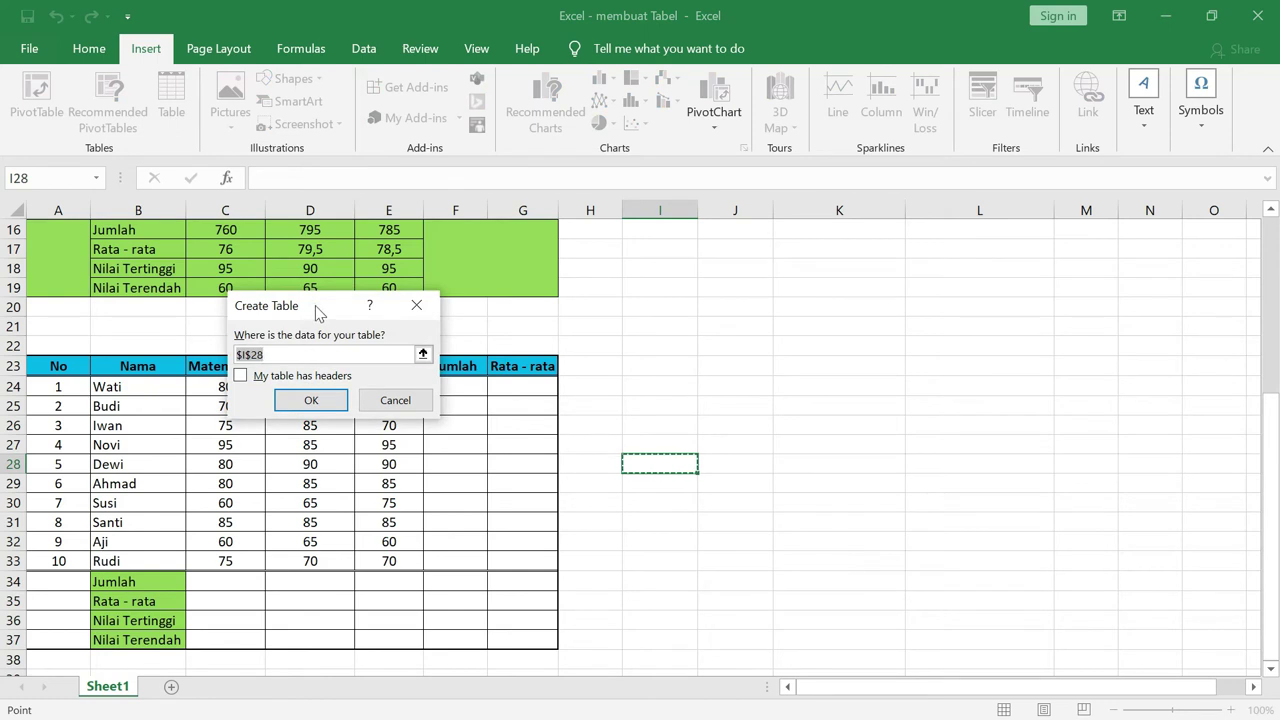
pyautogui.moveTo(316, 305); pyautogui.dragTo(390, 224)
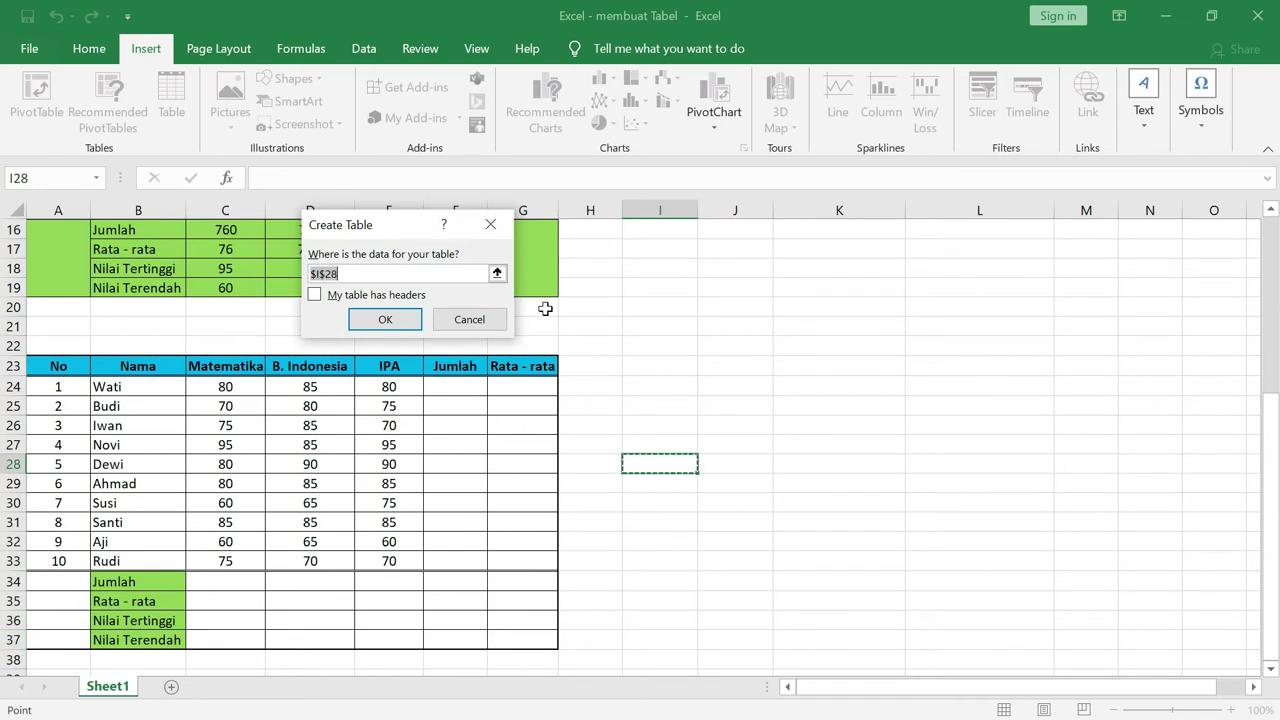
pyautogui.click(658, 367)
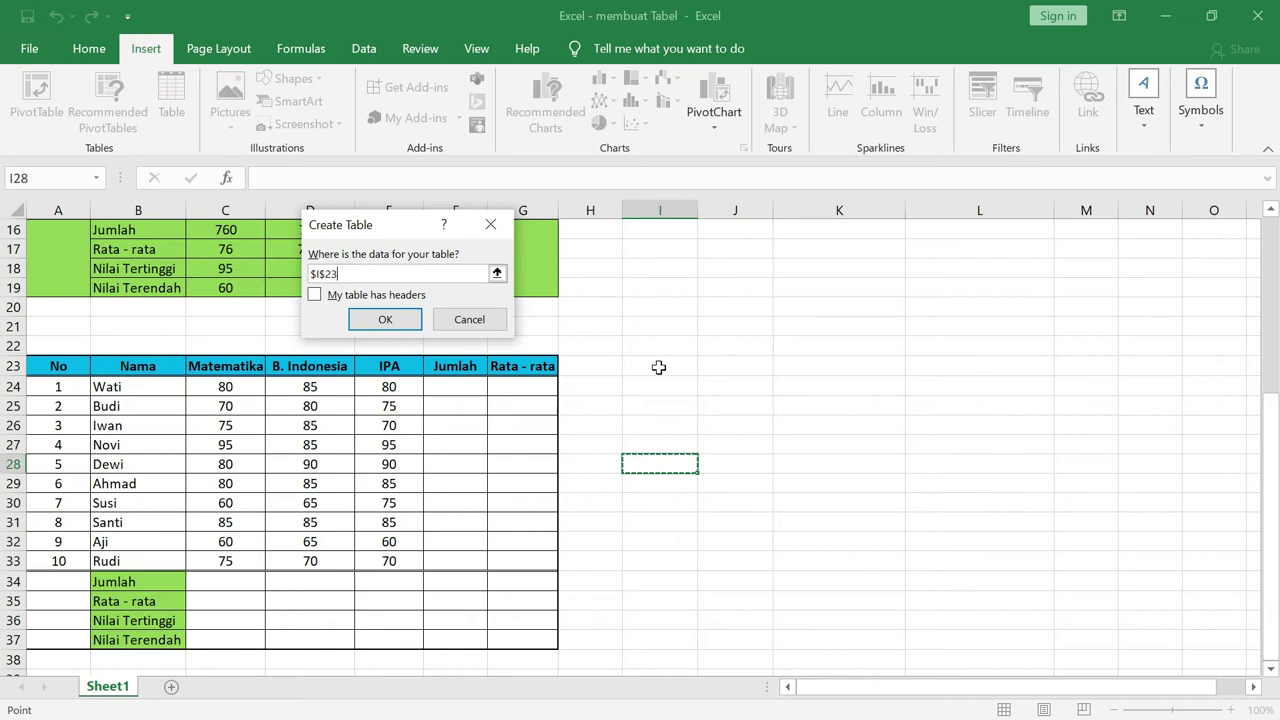
pyautogui.moveTo(667, 369); pyautogui.dragTo(1215, 366)
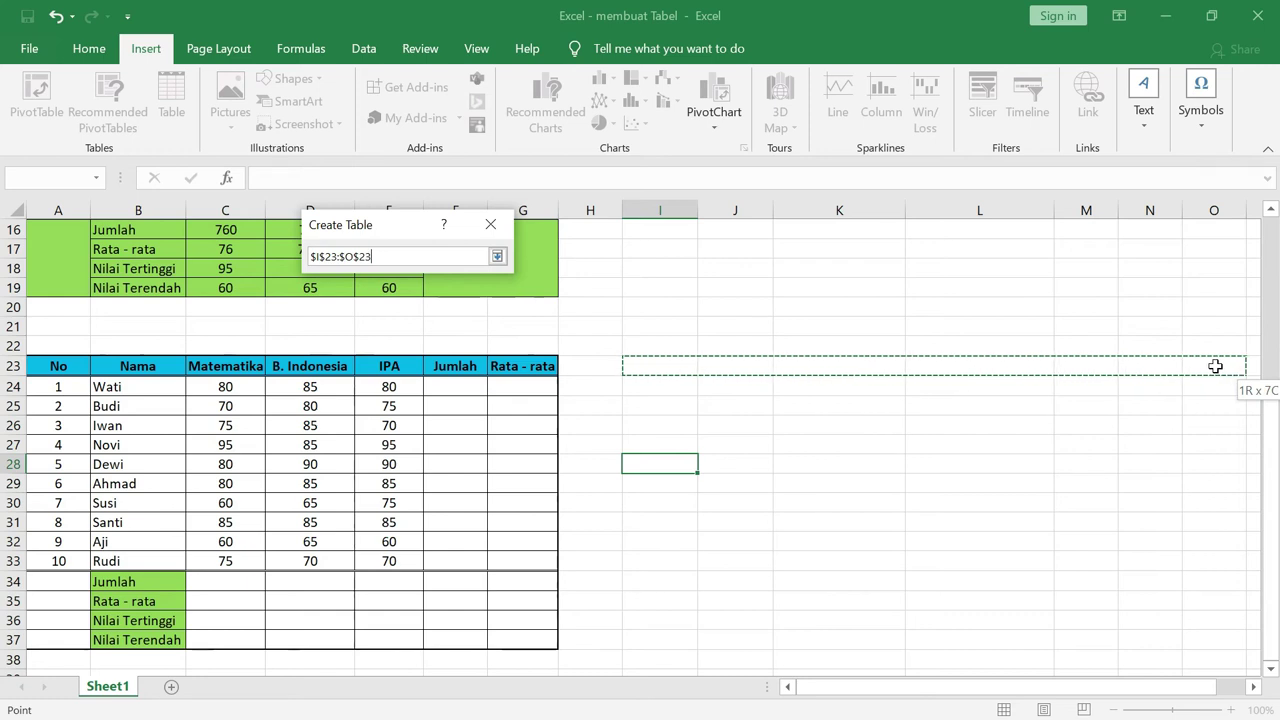
pyautogui.moveTo(1215, 366)
pyautogui.mouseDown()
pyautogui.moveTo(1221, 493)
pyautogui.moveTo(1204, 646)
pyautogui.mouseUp()
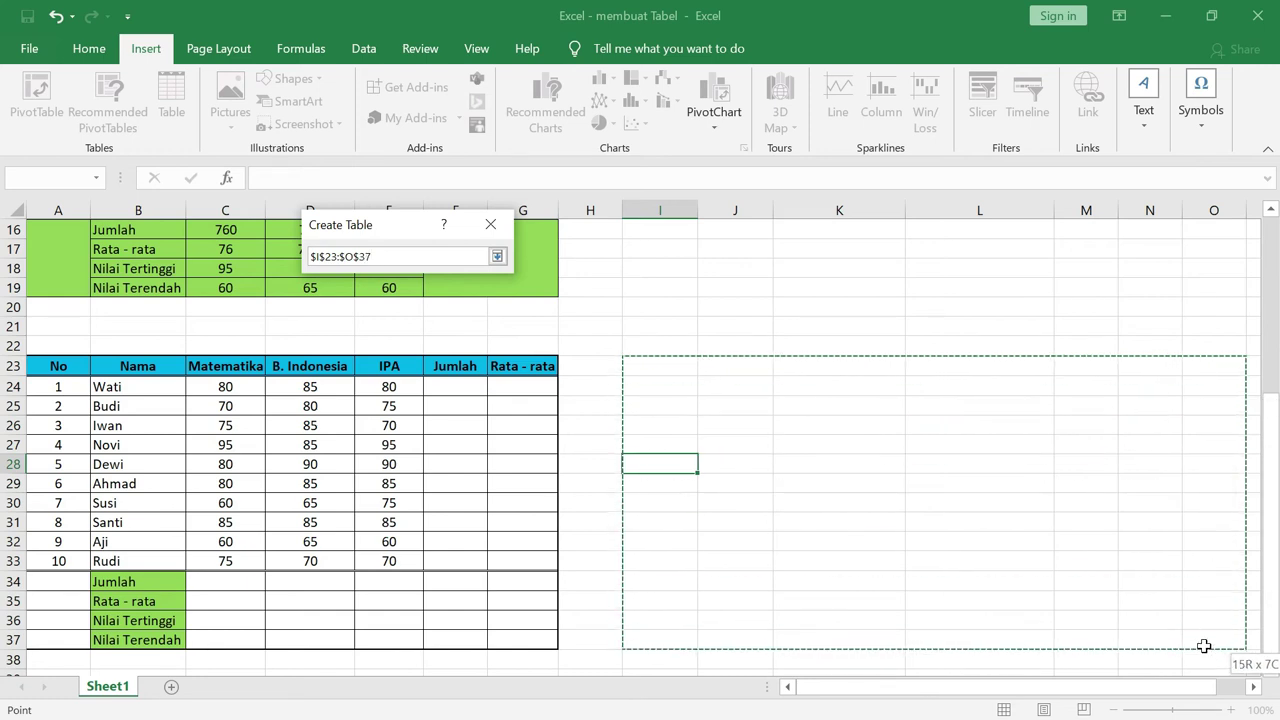
pyautogui.moveTo(1204, 646); pyautogui.dragTo(1204, 646)
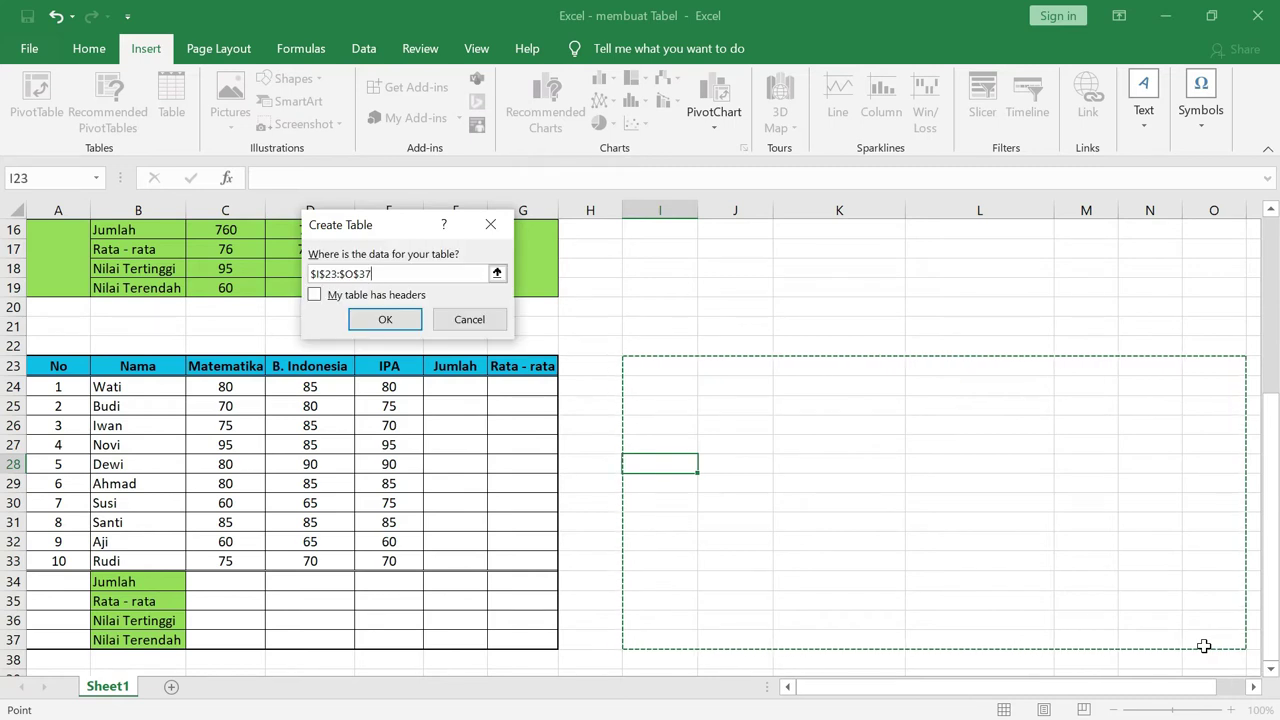
pyautogui.click(378, 320)
# Apply the blue Table Style Medium 16 to Table3.
pyautogui.scroll(-1, 939, 488)
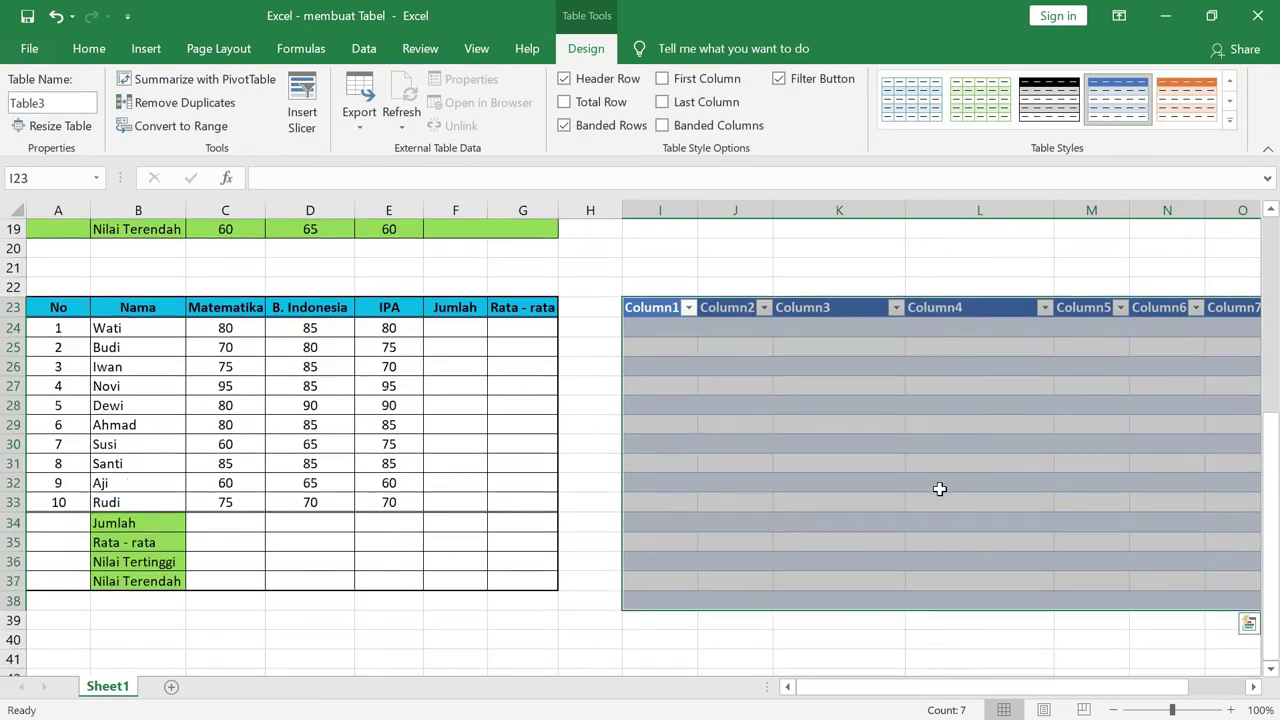
pyautogui.moveTo(878, 688); pyautogui.dragTo(930, 688)
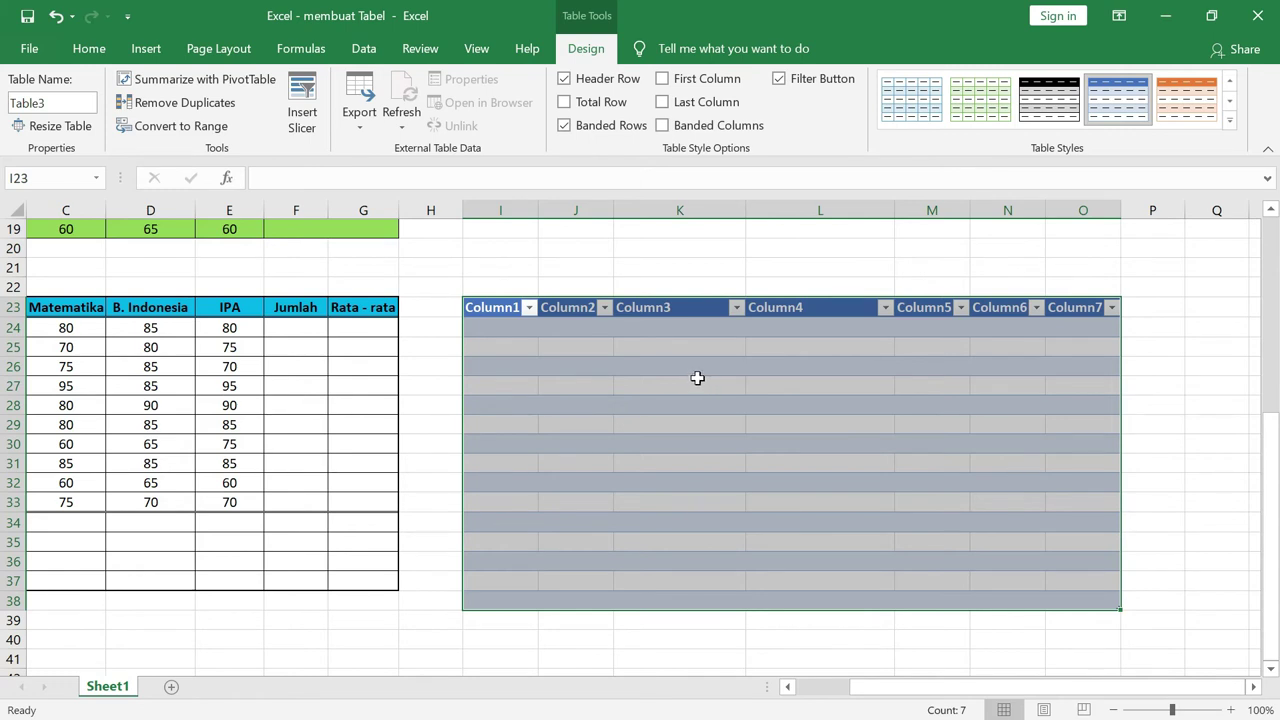
pyautogui.click(1230, 120)
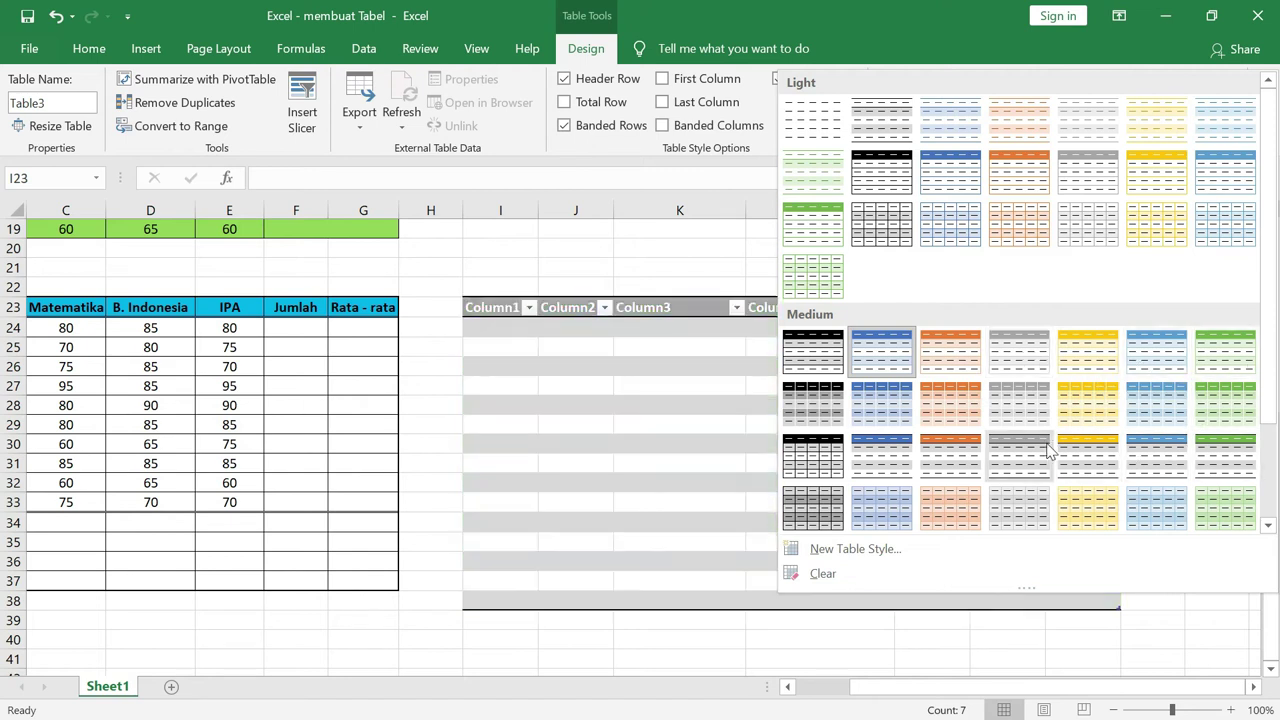
pyautogui.scroll(-3, 1048, 450)
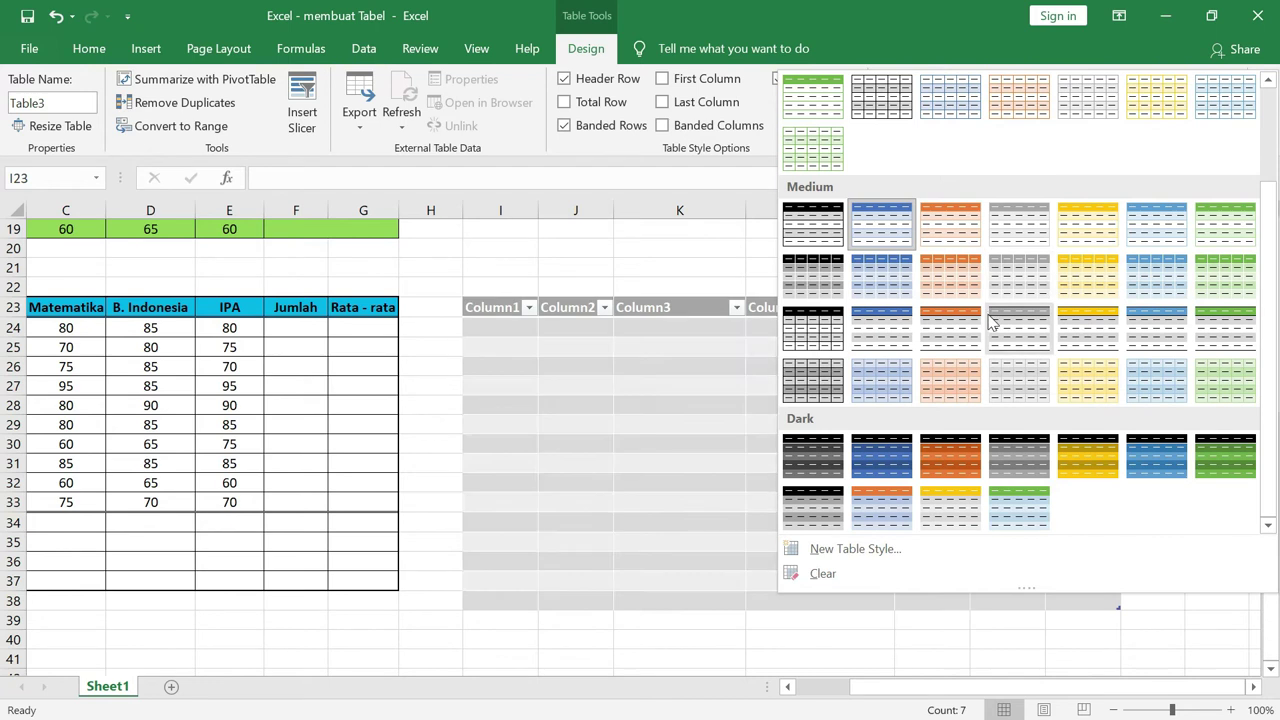
pyautogui.scroll(3, 990, 300)
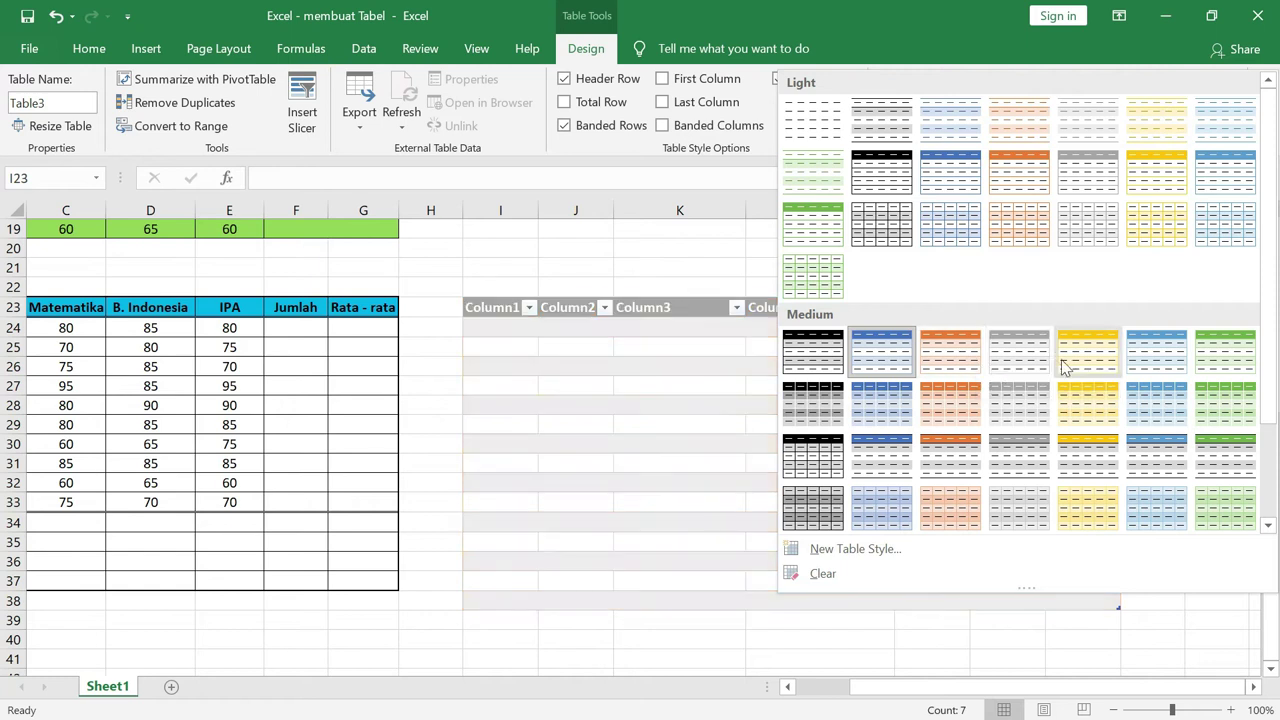
pyautogui.scroll(-2, 952, 360)
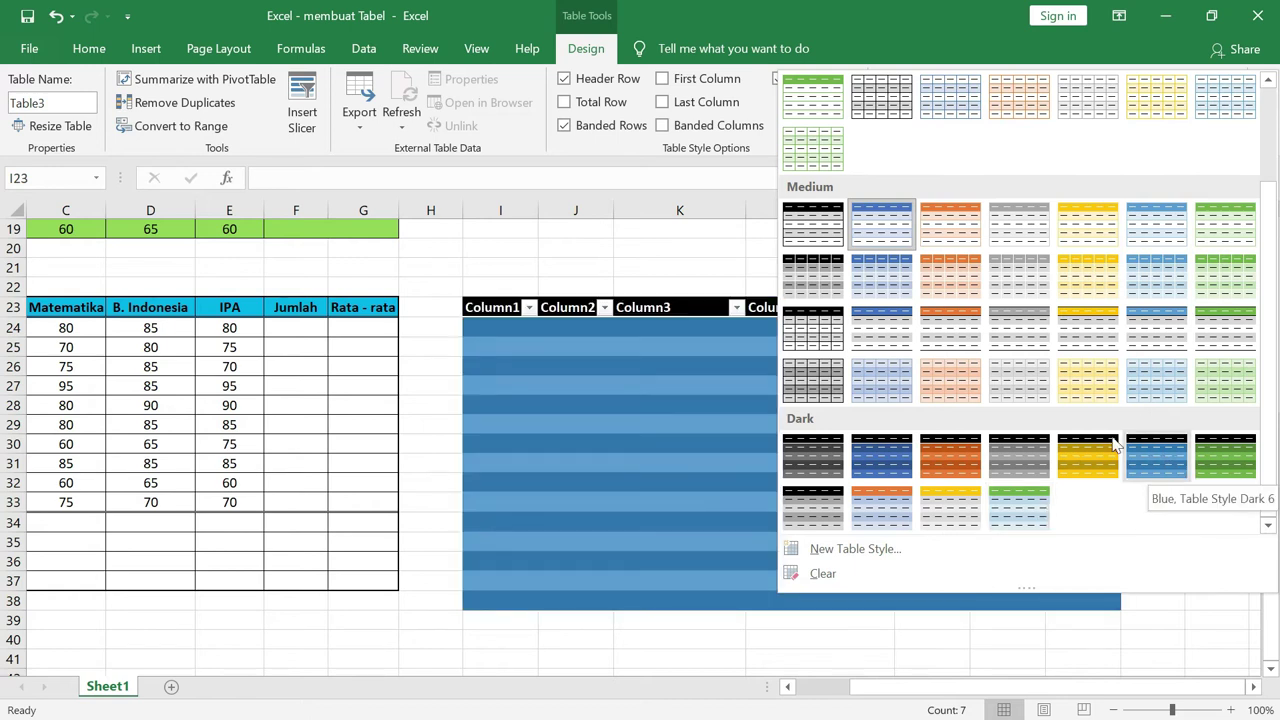
pyautogui.click(894, 287)
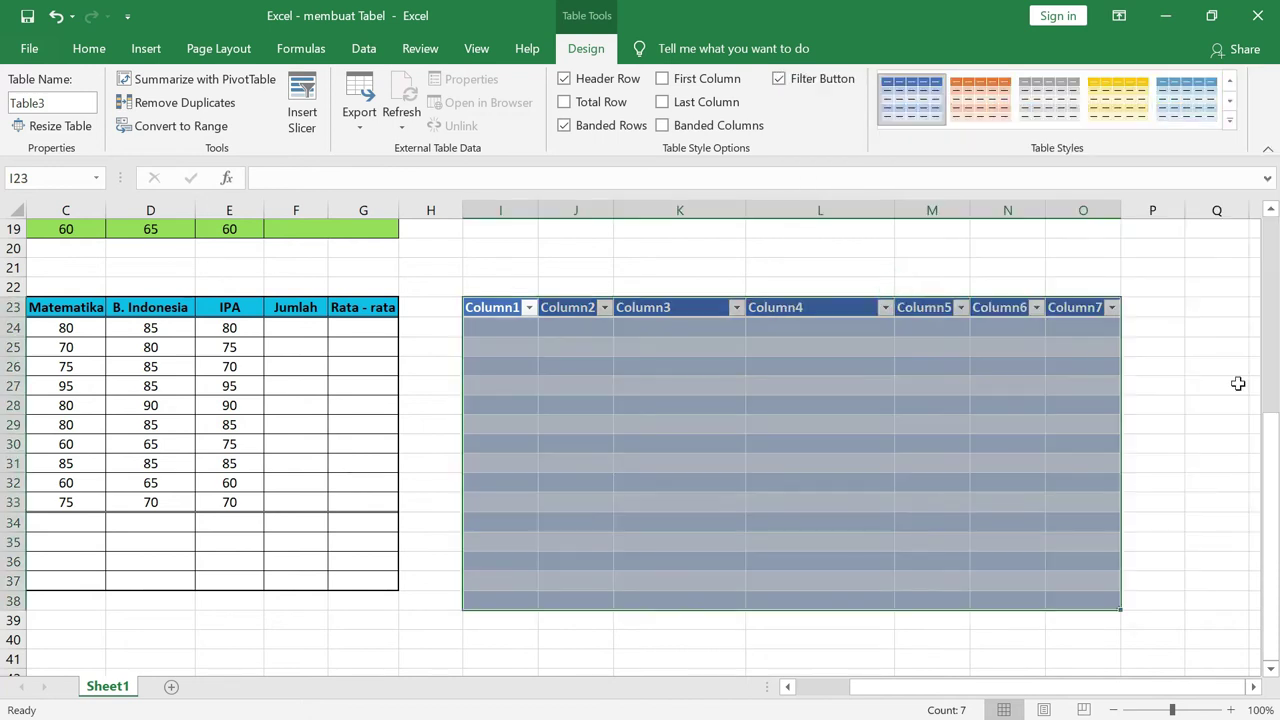
pyautogui.click(1200, 388)
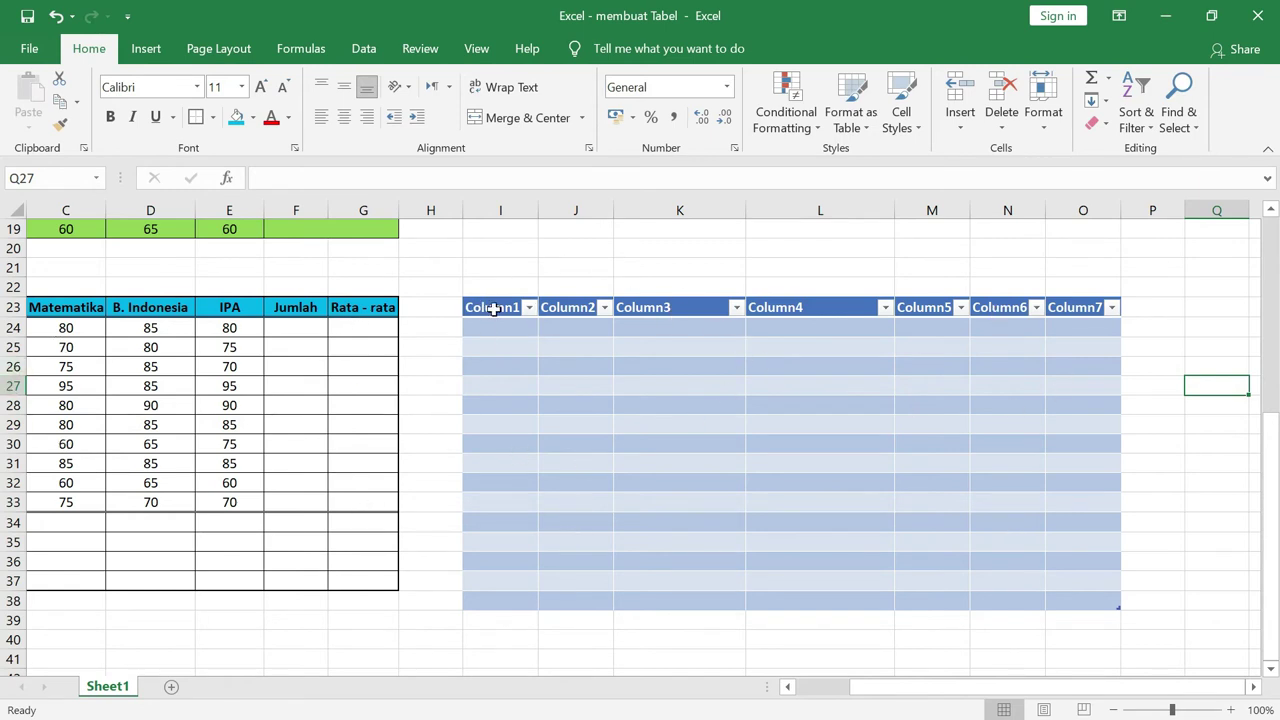
# Enter headers No, Nama, Matematika, B. Indonesia, IPA, Jumlah and Rata Rata in I23:O23.
pyautogui.click(493, 309)
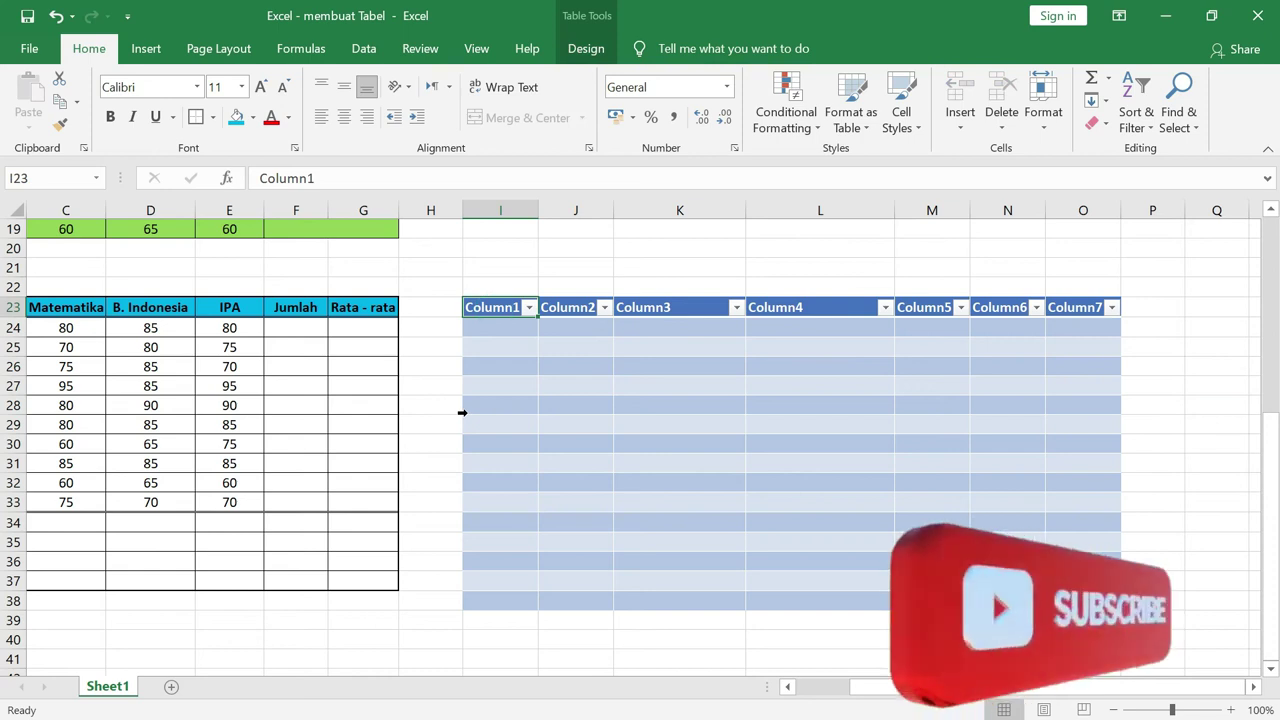
pyautogui.write('No')
pyautogui.press('Tab')
pyautogui.write('Na')
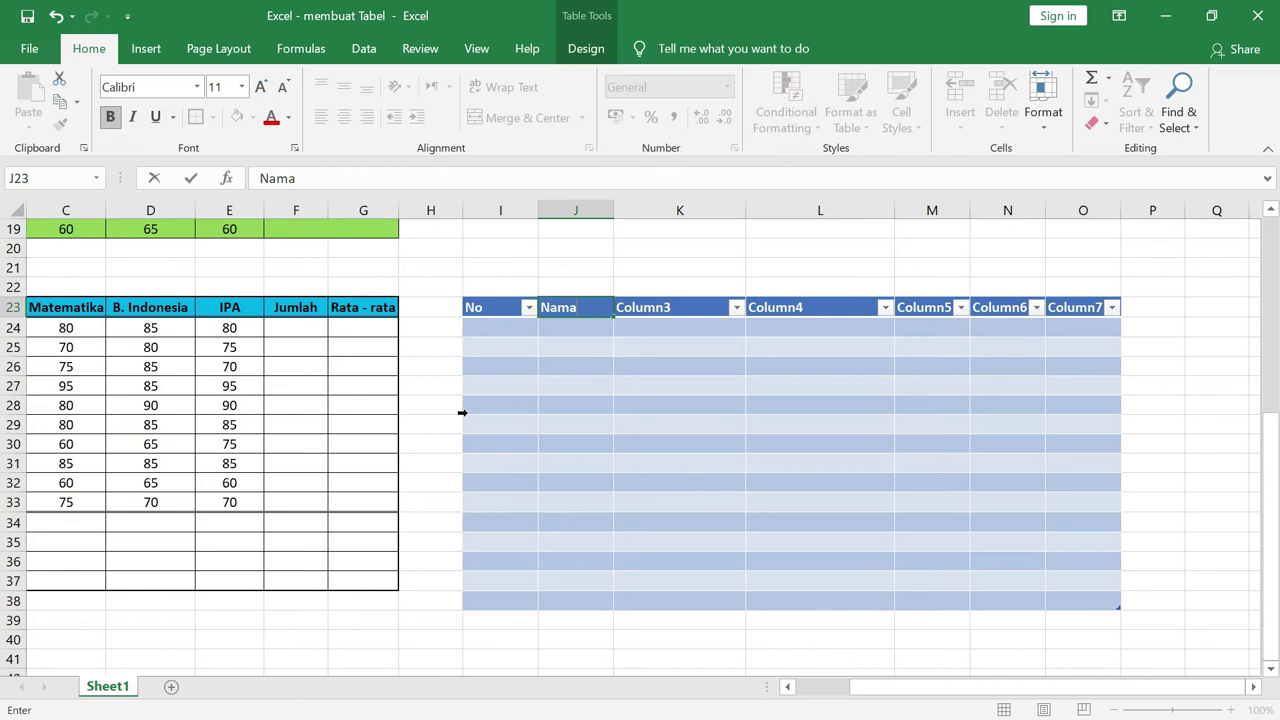
pyautogui.press('Tab')
pyautogui.write('Ma')
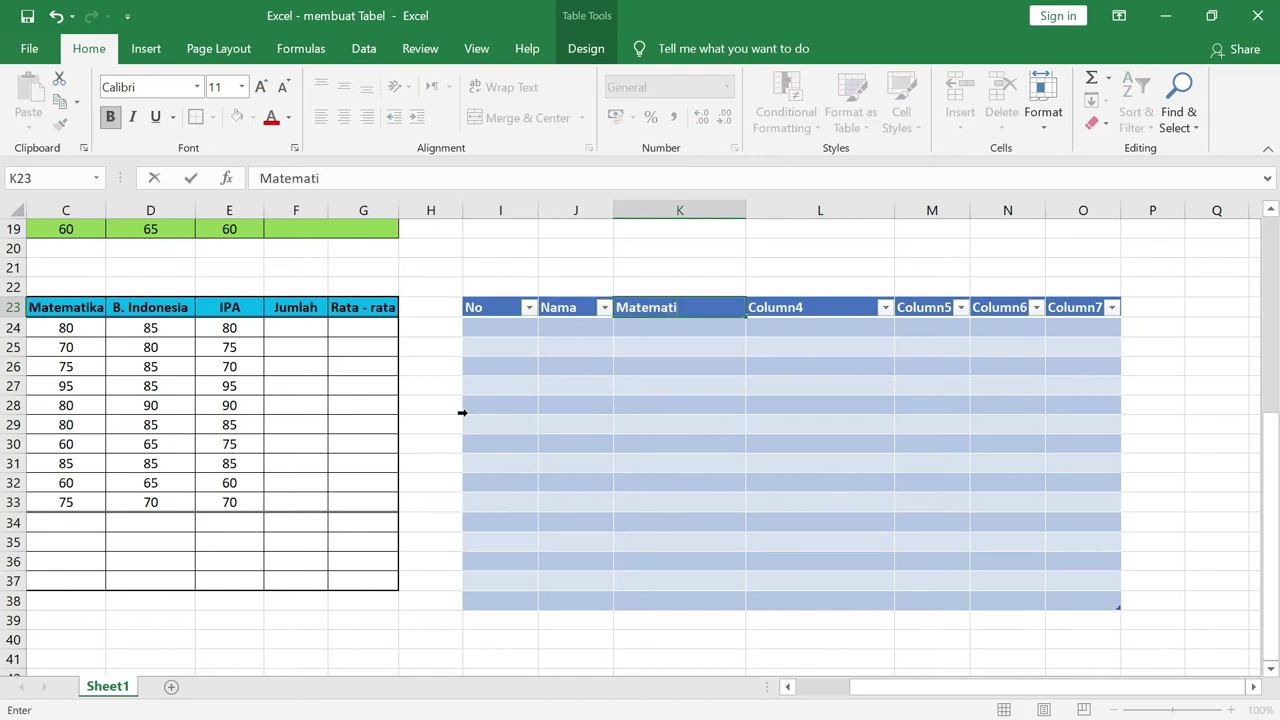
pyautogui.press('Tab')
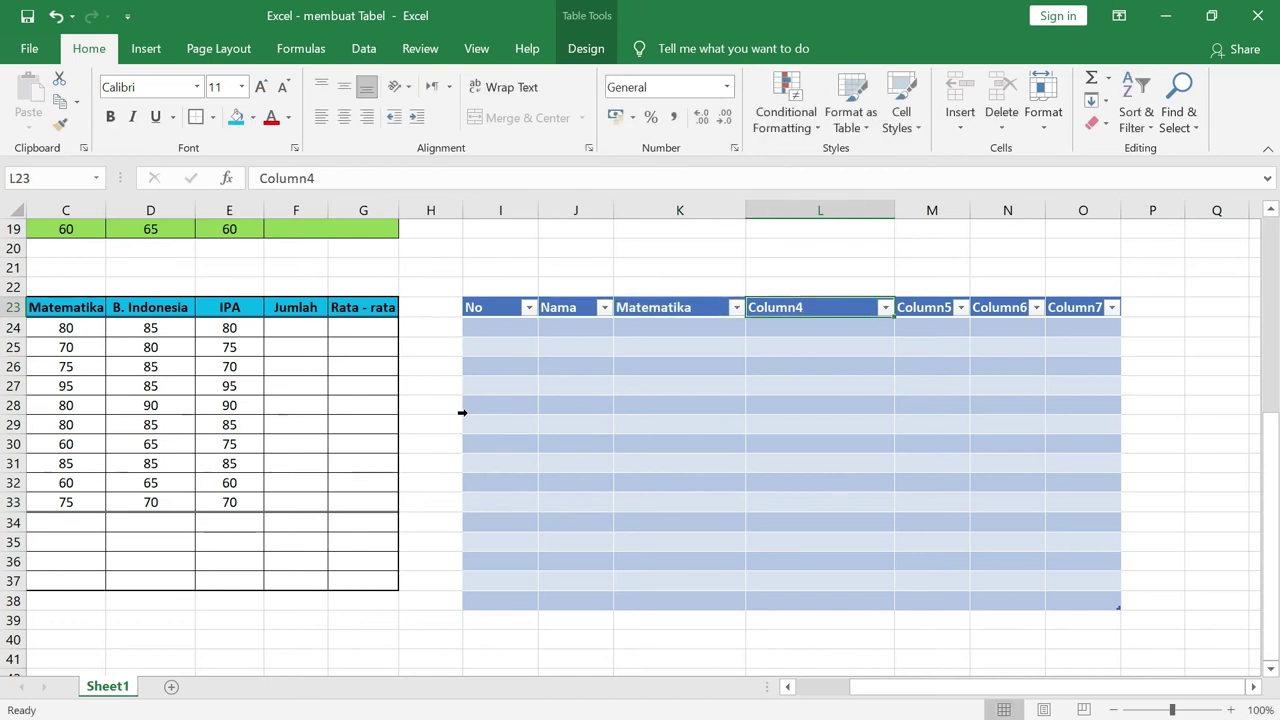
pyautogui.write('B. Indonesia')
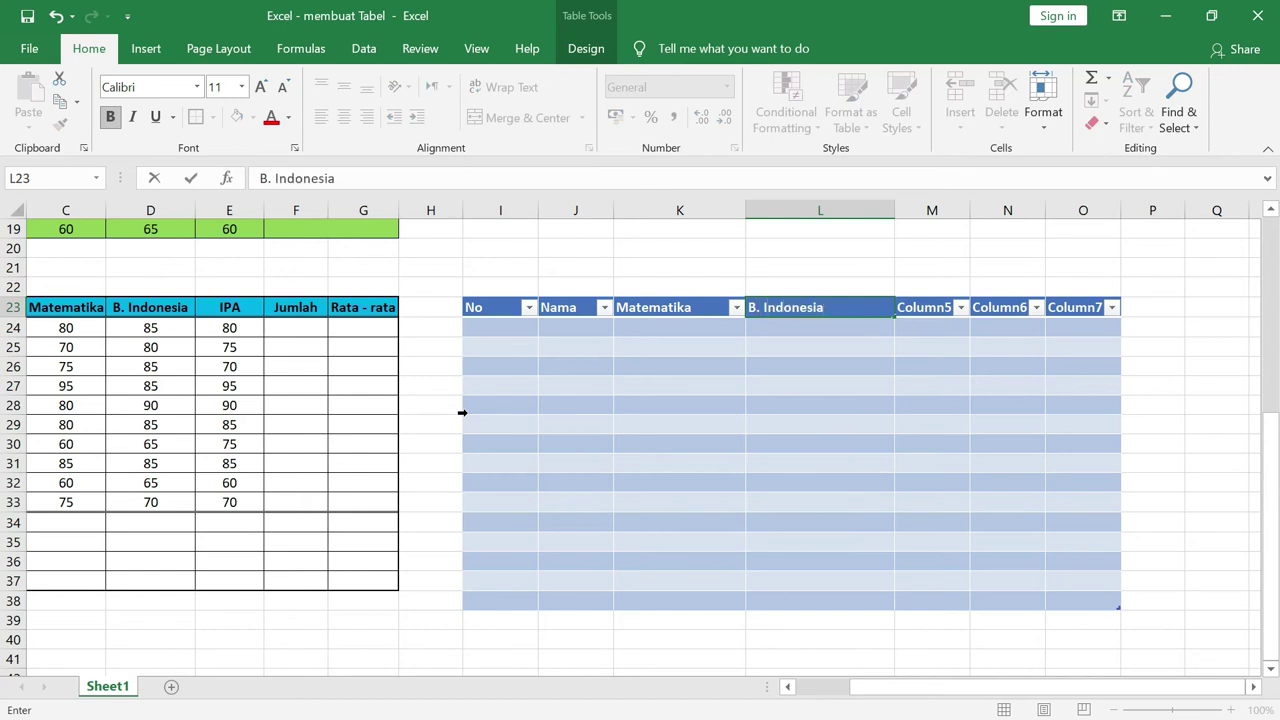
pyautogui.press('Tab')
pyautogui.write('IPA')
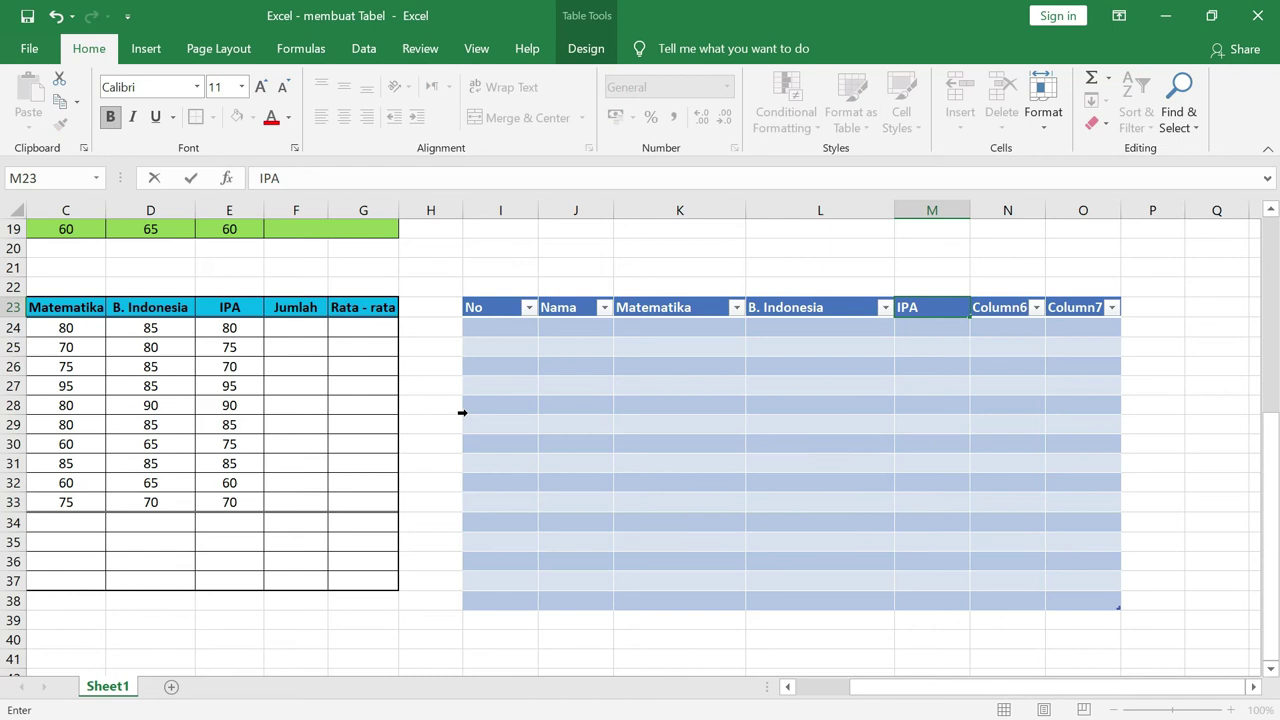
pyautogui.press('Tab')
pyautogui.write('Juml')
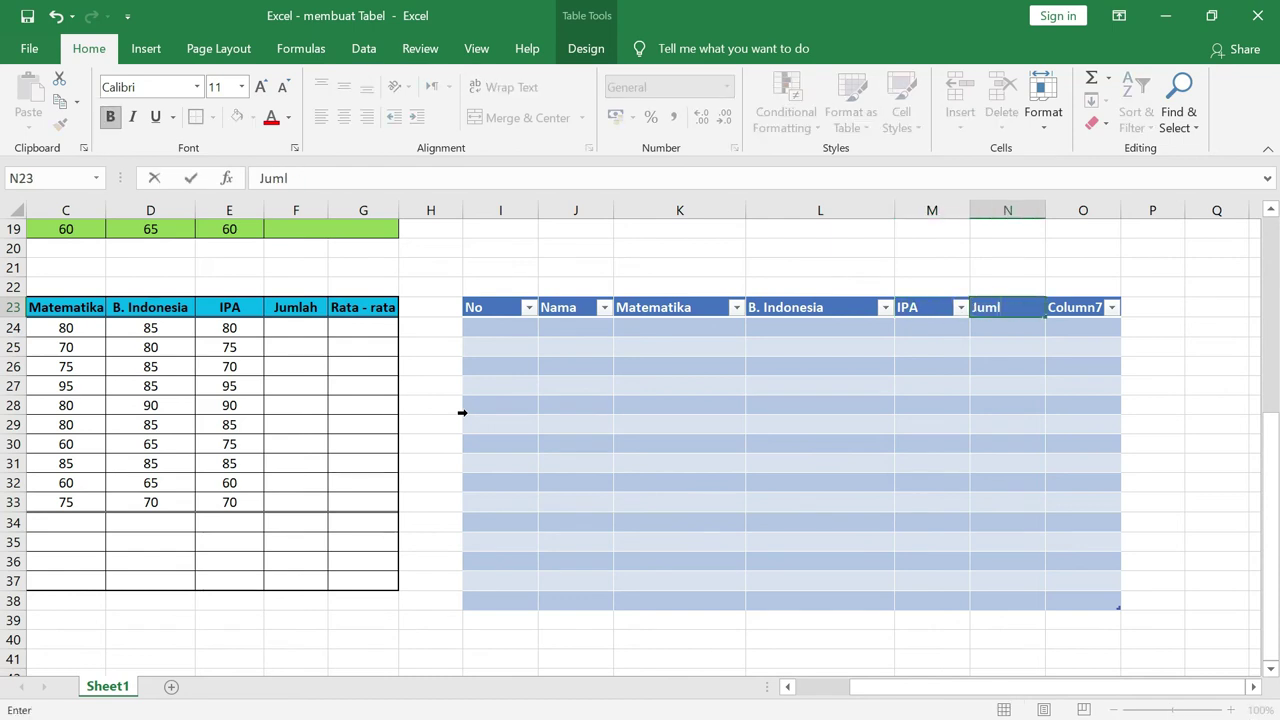
pyautogui.press('Tab')
pyautogui.write('Rata')
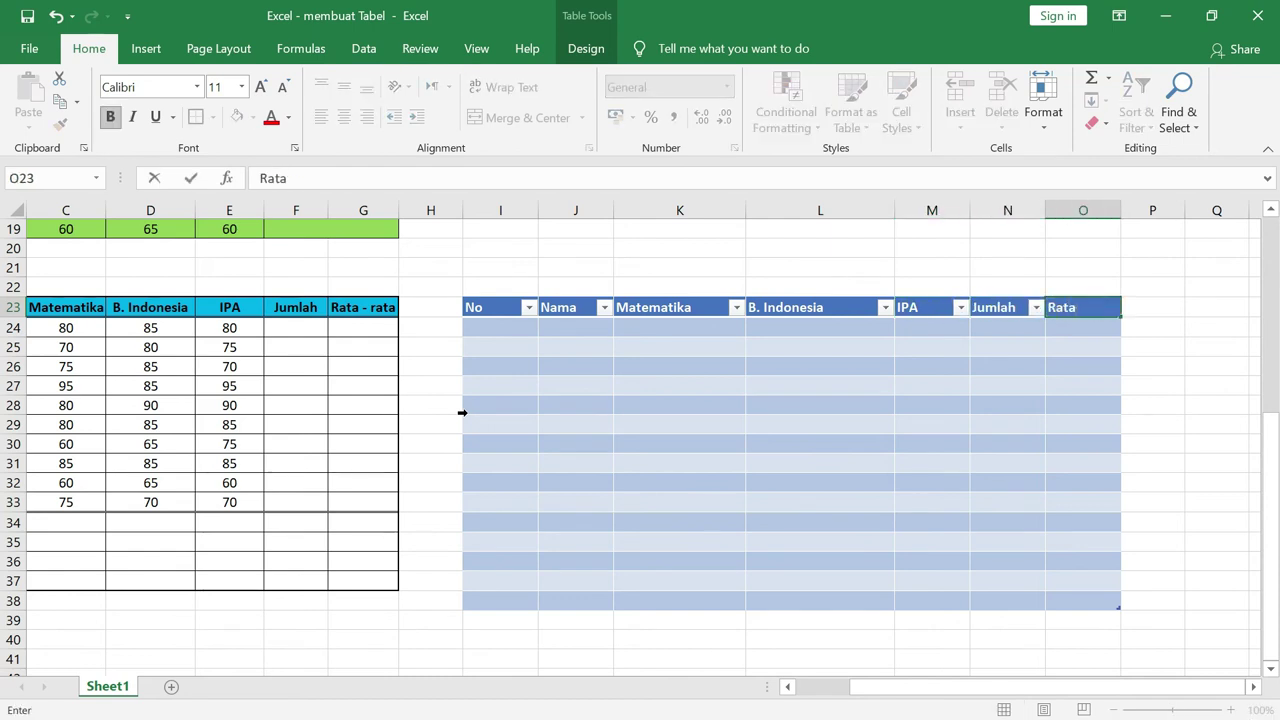
pyautogui.write(' Rat')
pyautogui.press('Return')
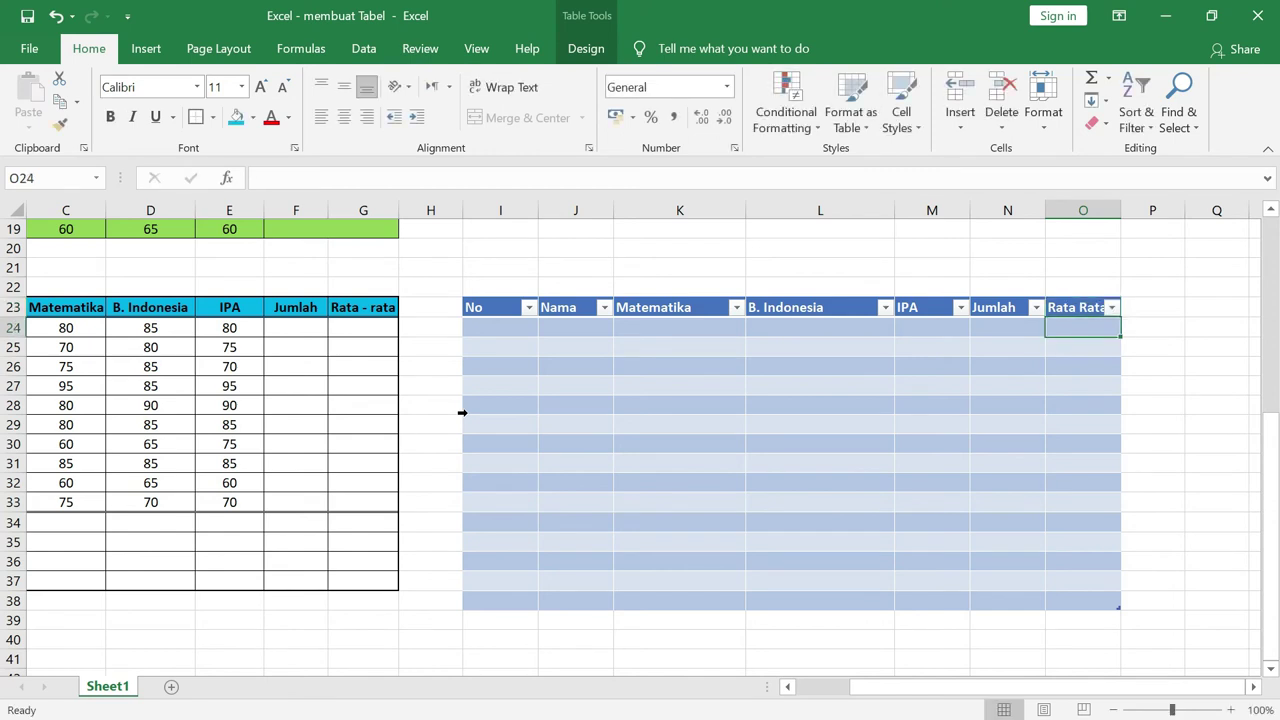
# Copy the grade data A24:E33 into the table starting at I24.
pyautogui.moveTo(928, 688); pyautogui.dragTo(800, 703)
pyautogui.moveTo(60, 328)
pyautogui.mouseDown()
pyautogui.moveTo(350, 412)
pyautogui.moveTo(386, 500)
pyautogui.mouseUp()
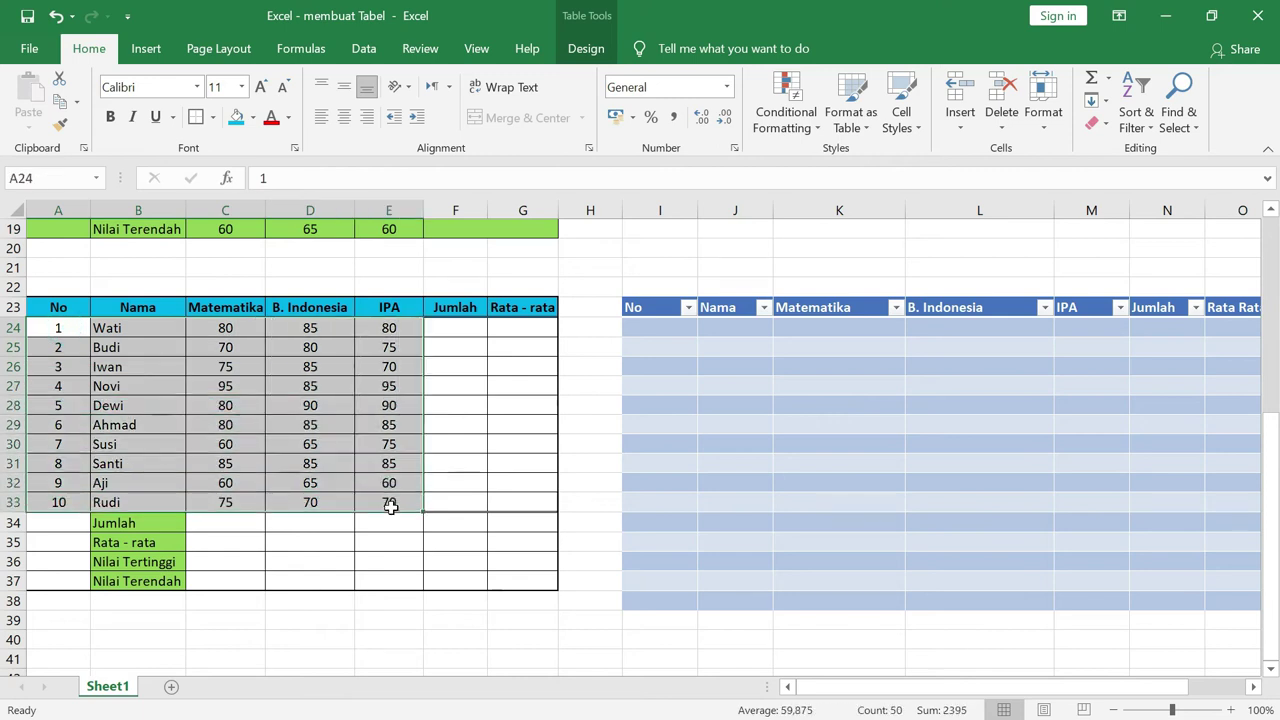
pyautogui.hotkey('ctrl', 'c')
pyautogui.click(652, 331)
pyautogui.rightClick(656, 333)
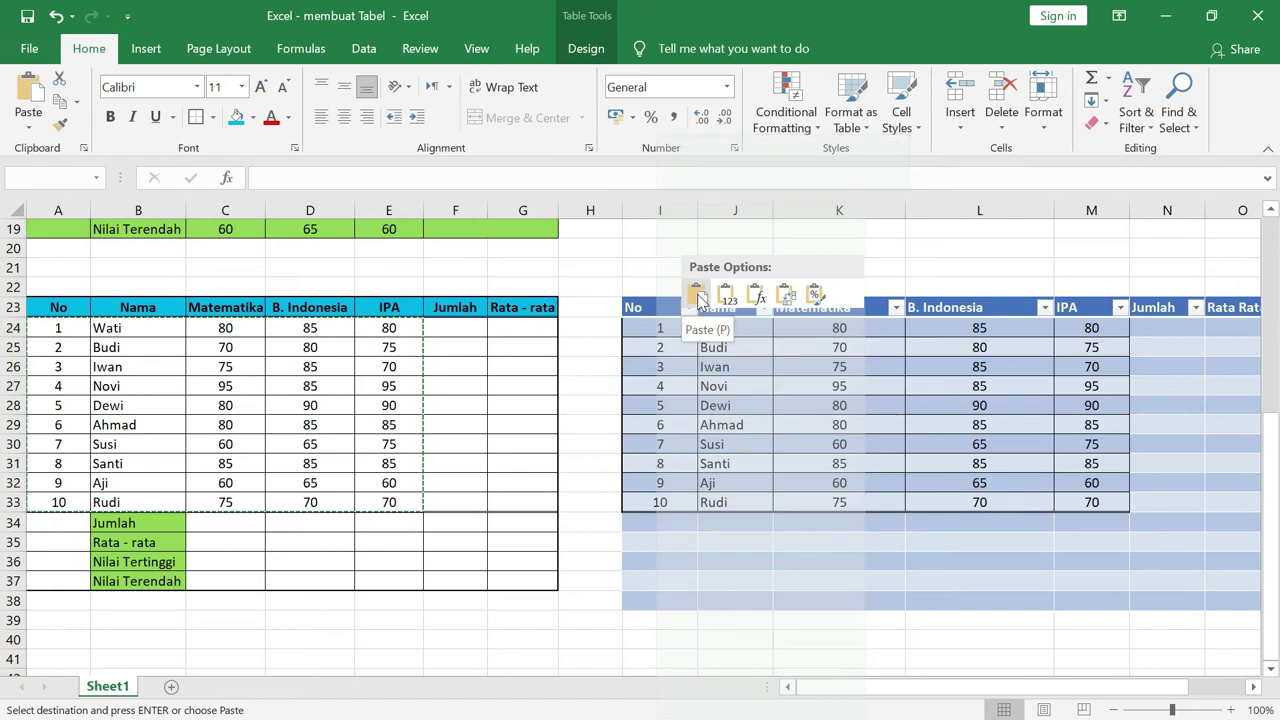
pyautogui.click(697, 297)
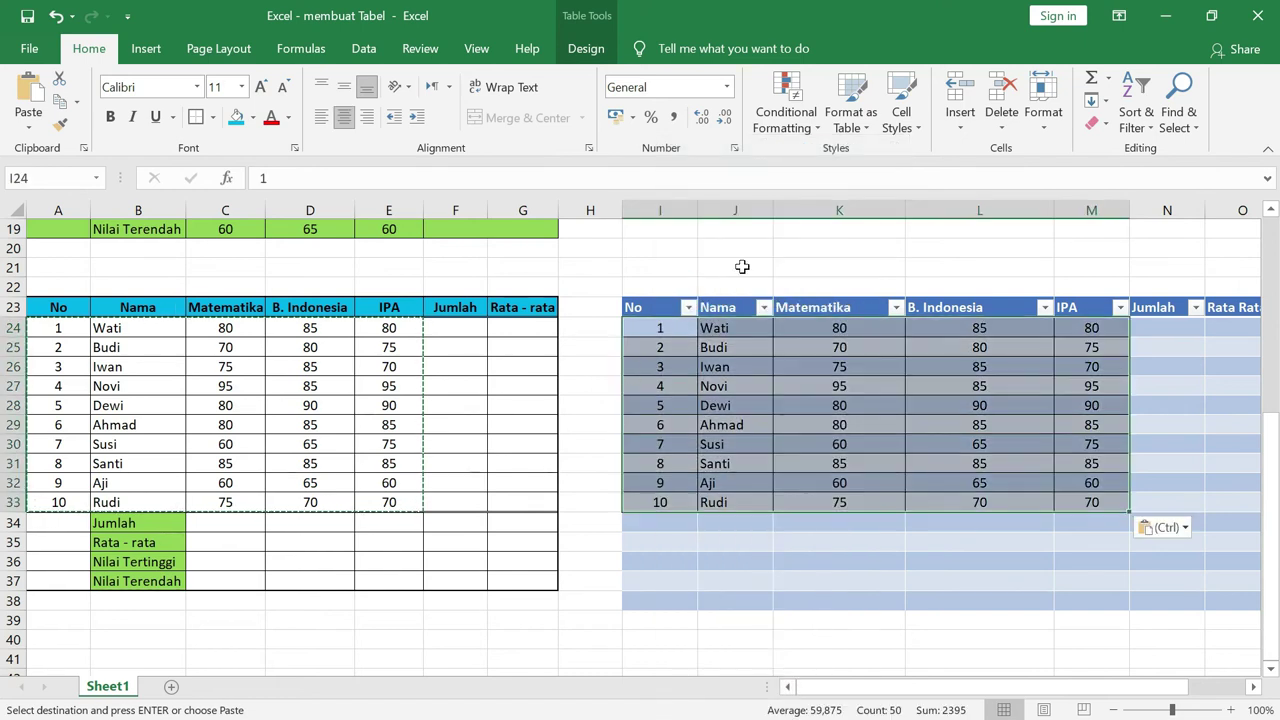
pyautogui.click(745, 264)
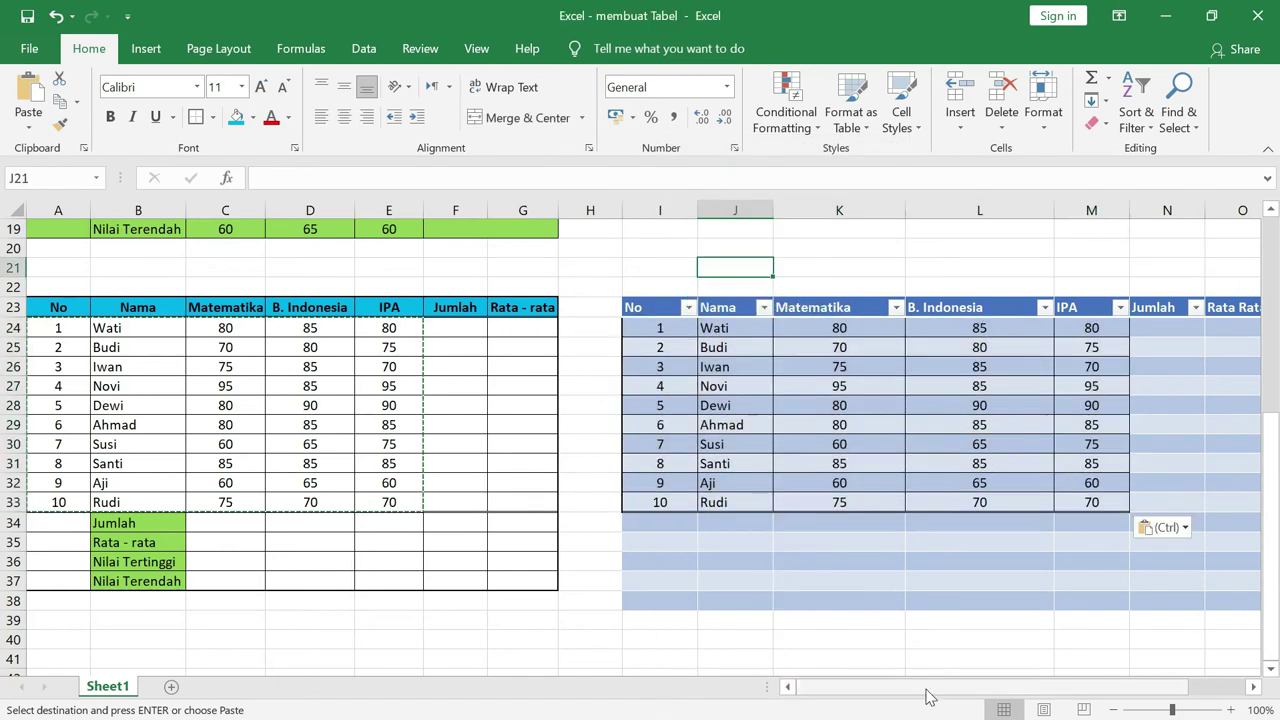
# Select the pasted data I24:M33 for formatting.
pyautogui.moveTo(950, 687); pyautogui.dragTo(1010, 688)
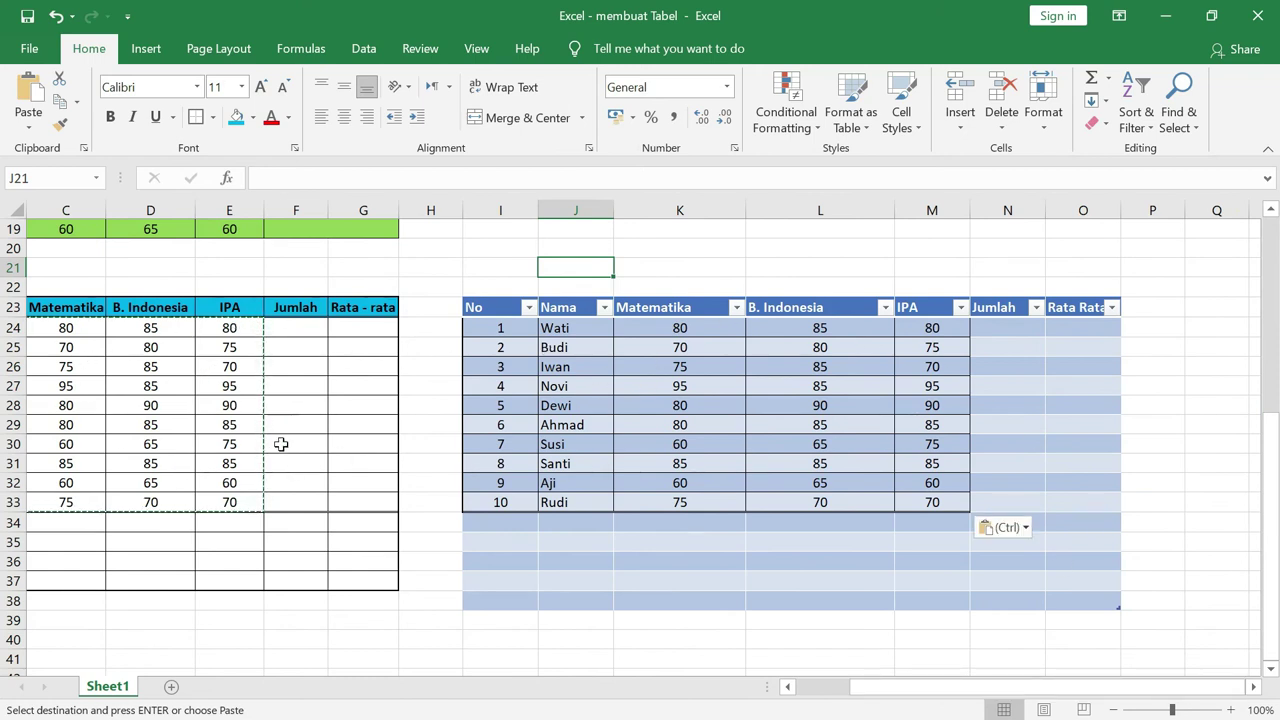
pyautogui.moveTo(498, 330); pyautogui.dragTo(946, 507)
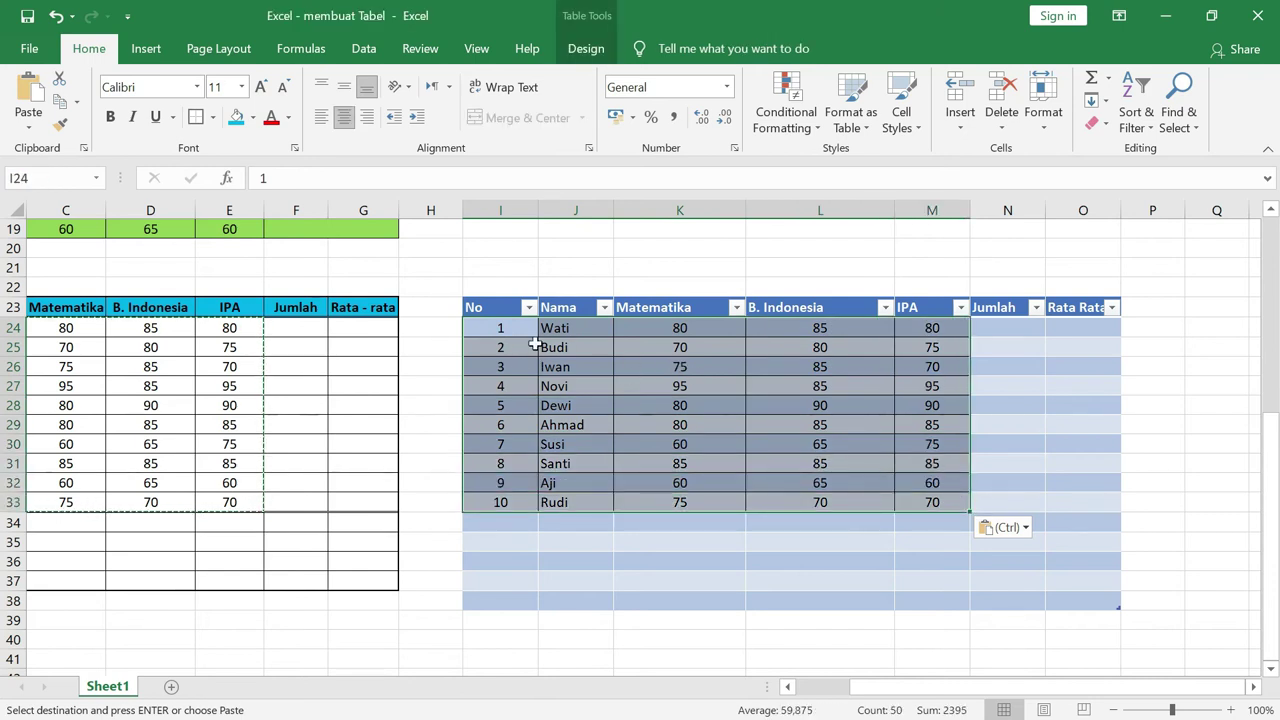
pyautogui.click(684, 264)
pyautogui.moveTo(505, 326); pyautogui.dragTo(933, 501)
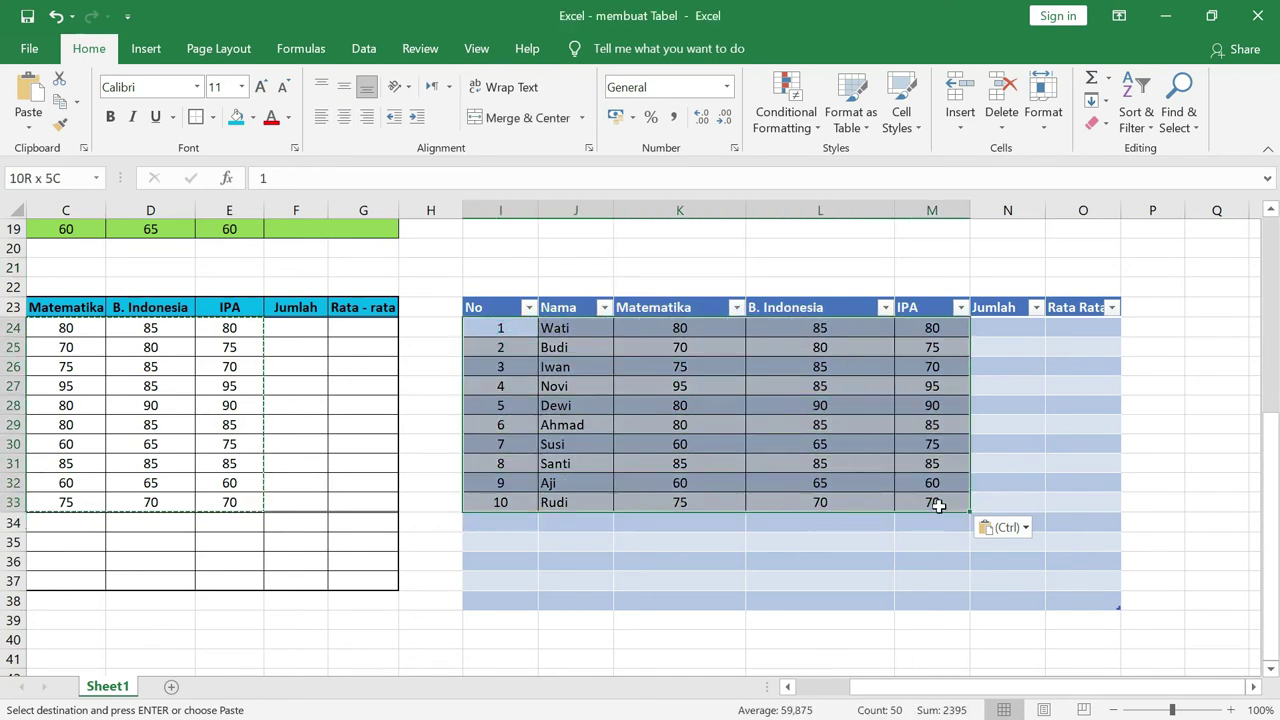
# Apply No Border to the pasted scores table I24:M33, leaving only the blue table style.
pyautogui.click(212, 117)
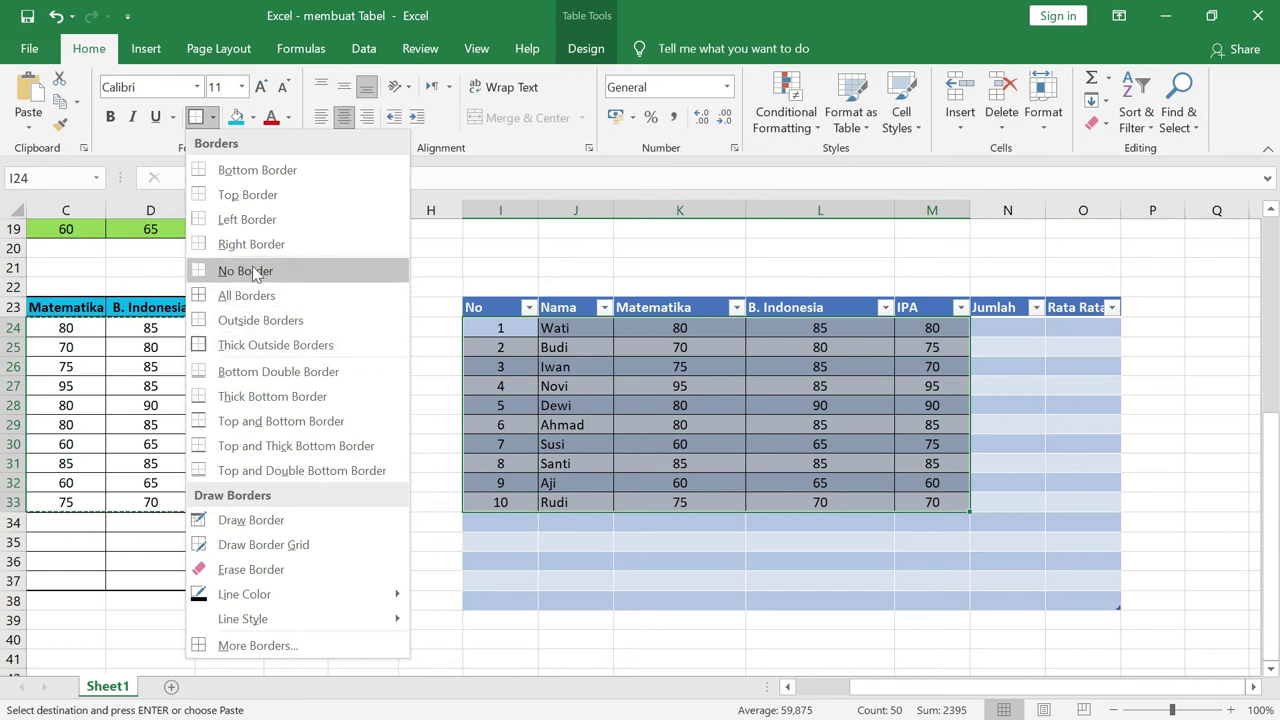
pyautogui.click(255, 271)
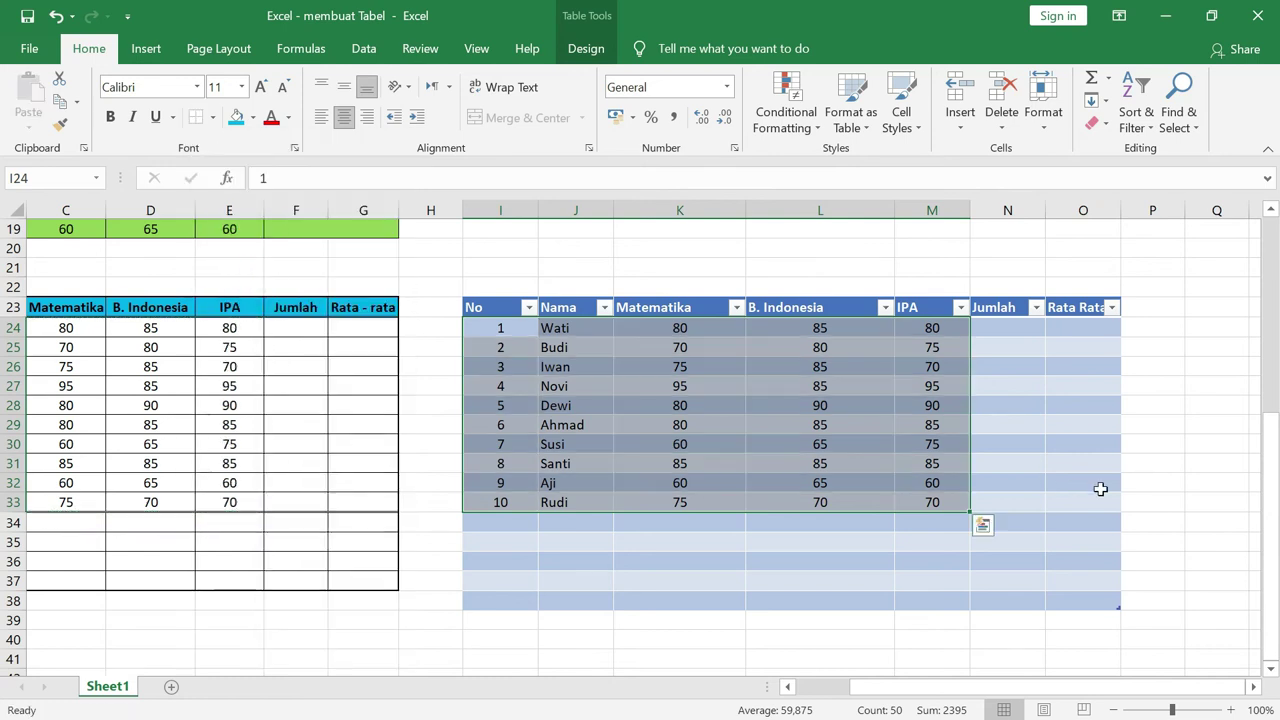
pyautogui.click(1152, 502)
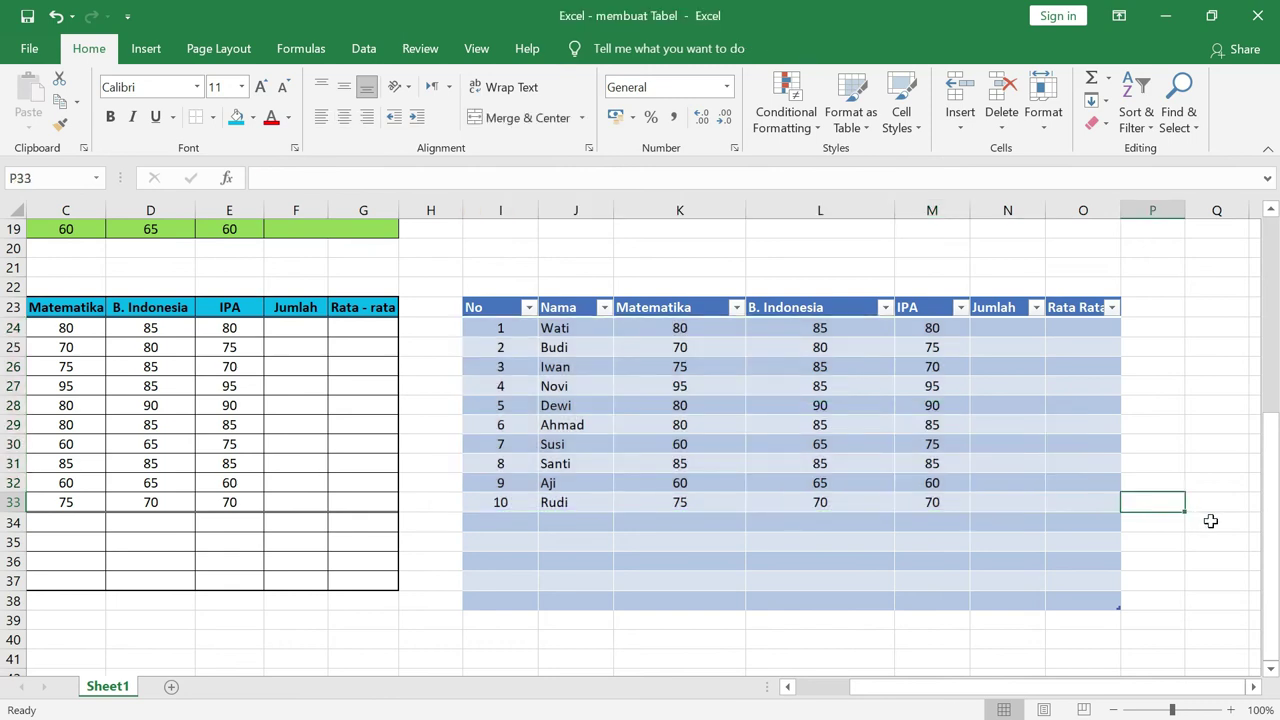
pyautogui.click(500, 267)
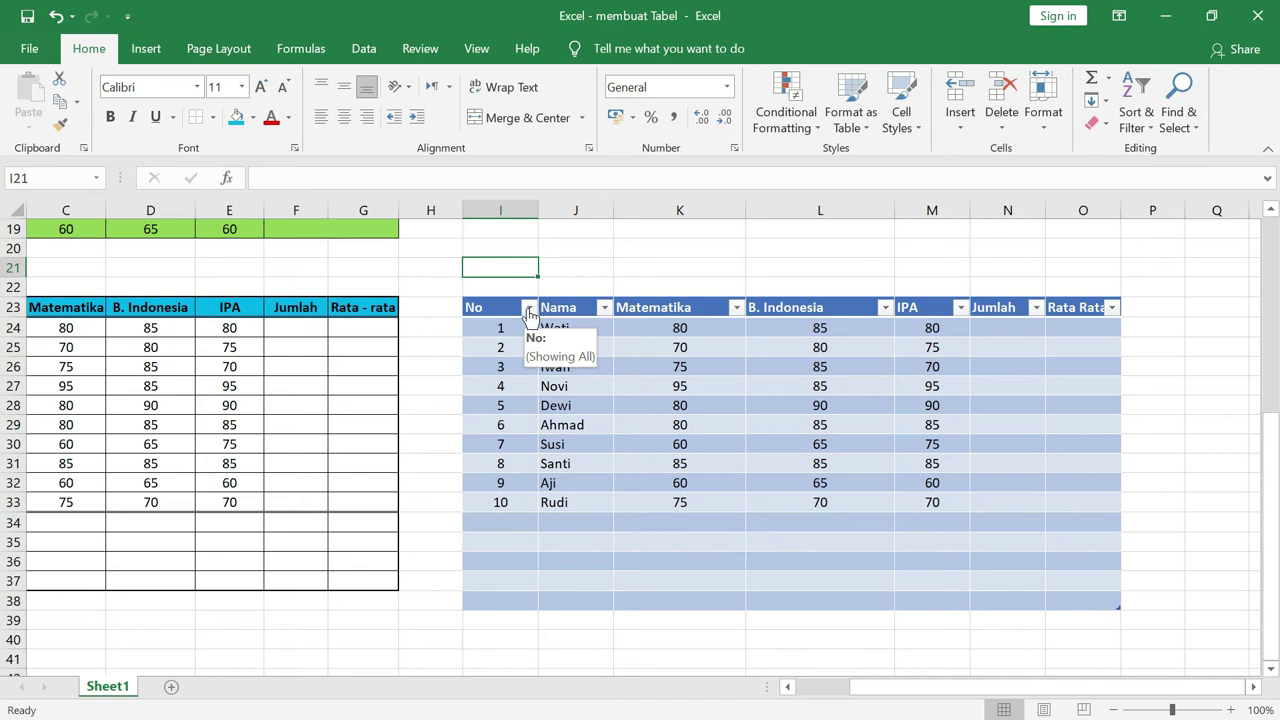
pyautogui.click(361, 308)
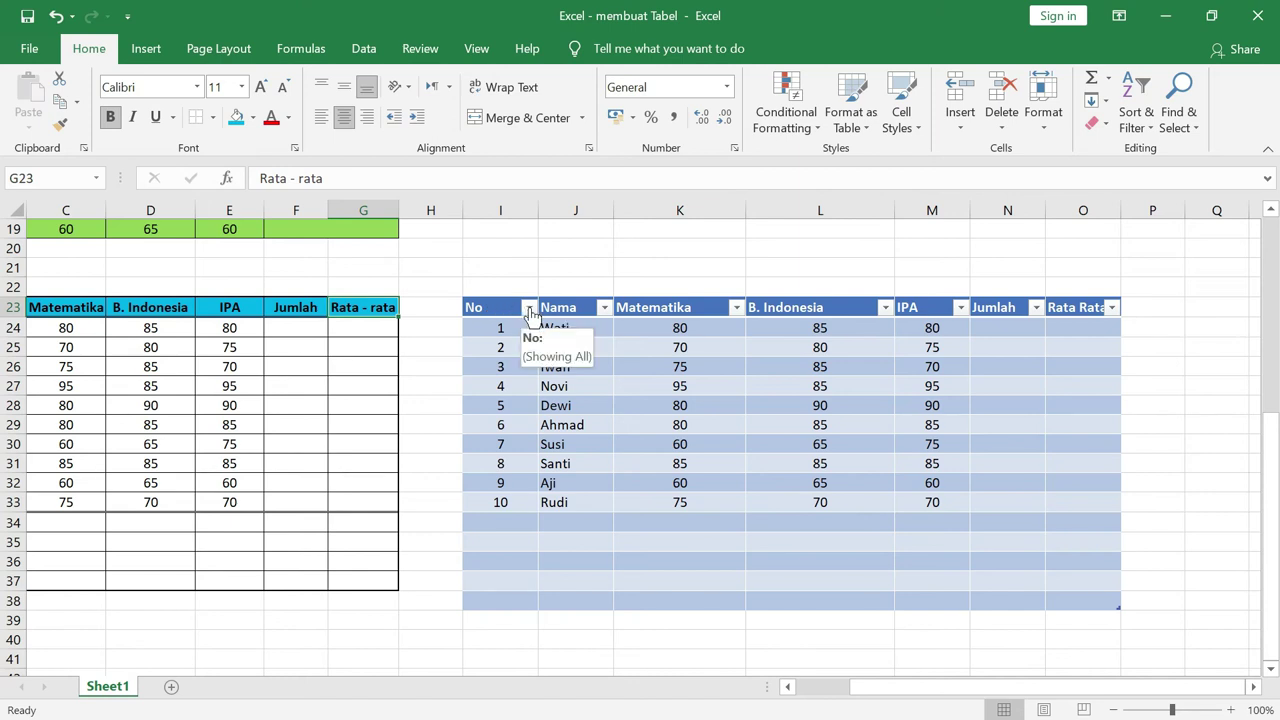
pyautogui.click(529, 308)
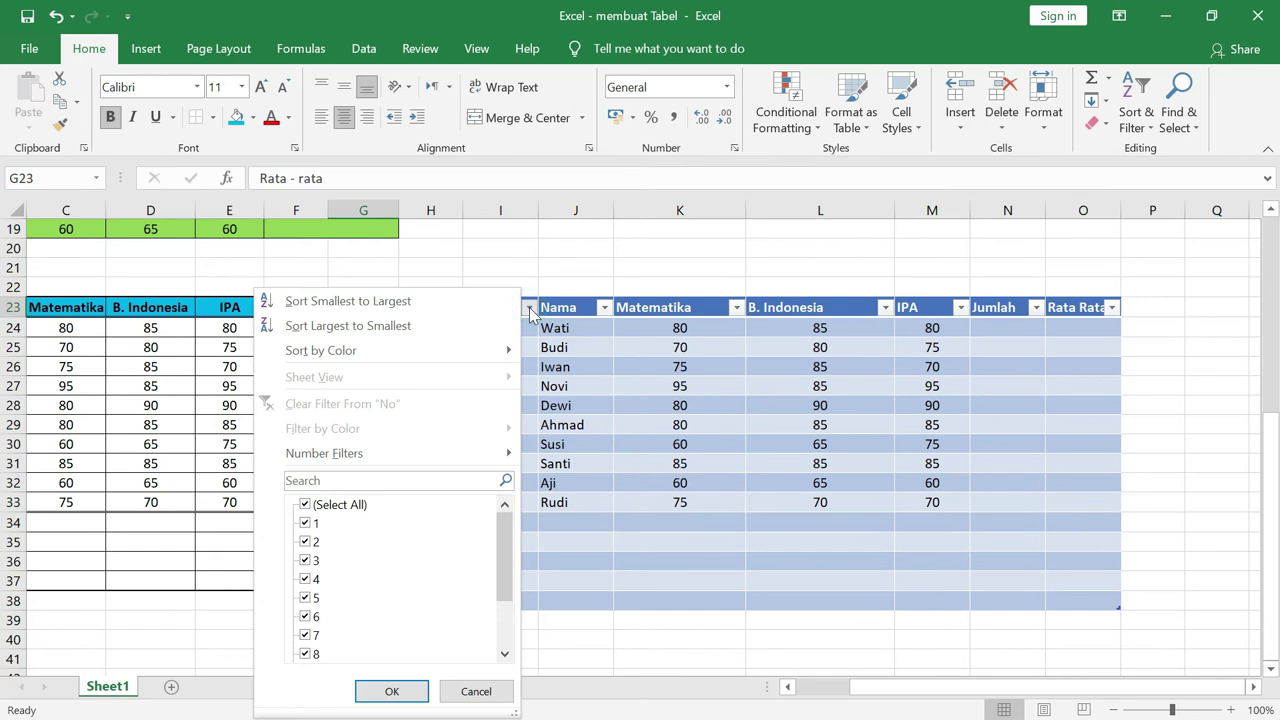
pyautogui.scroll(-3, 423, 524)
pyautogui.scroll(3, 423, 524)
pyautogui.click(305, 505)
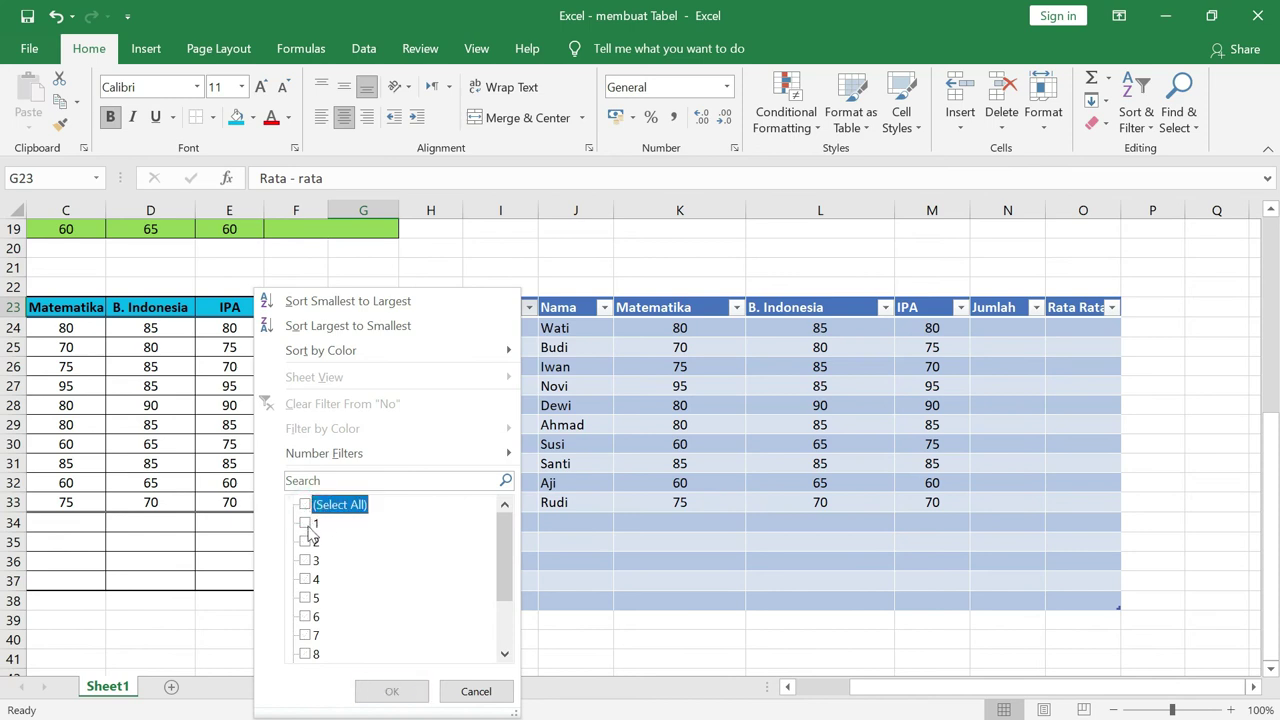
pyautogui.click(307, 523)
pyautogui.click(308, 598)
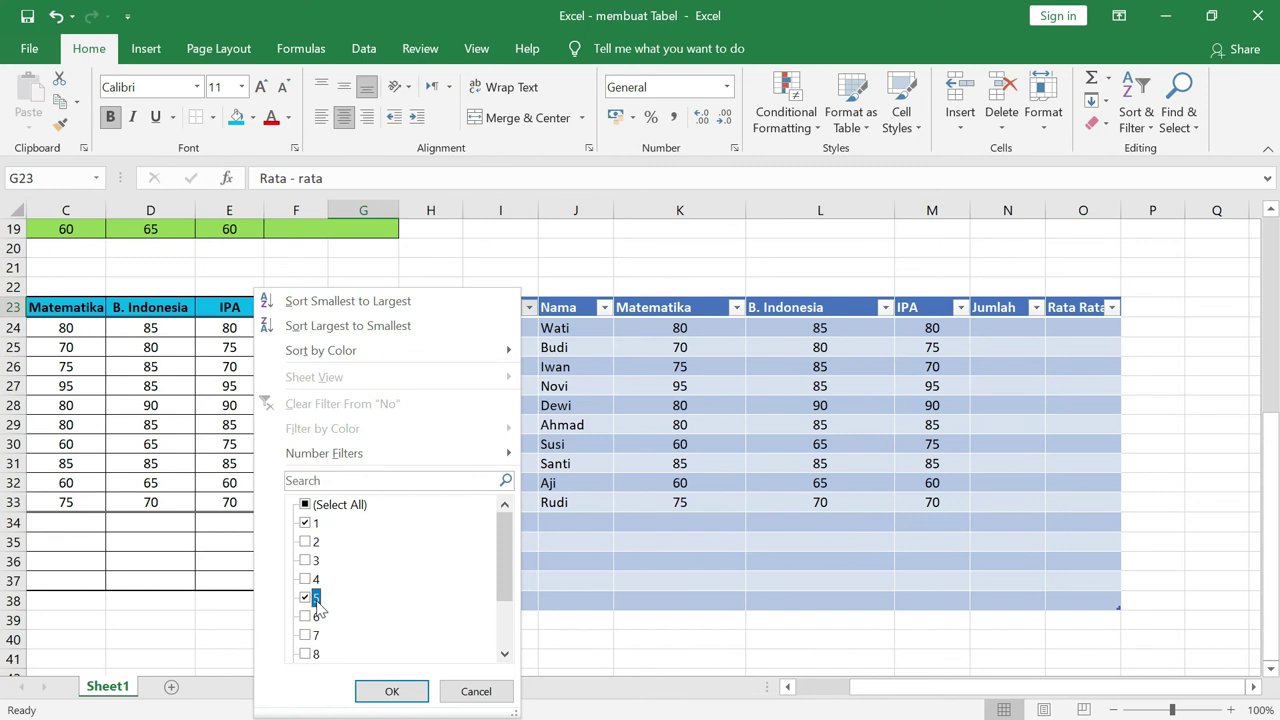
pyautogui.click(403, 690)
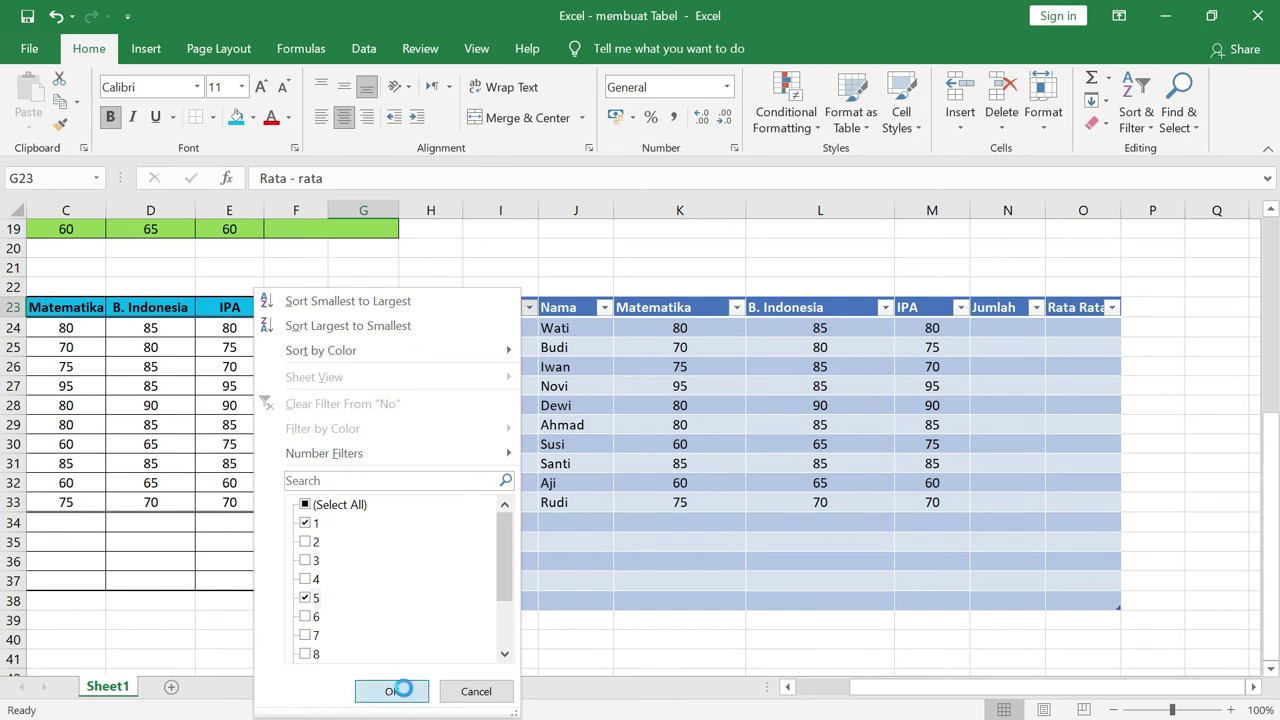
pyautogui.click(529, 308)
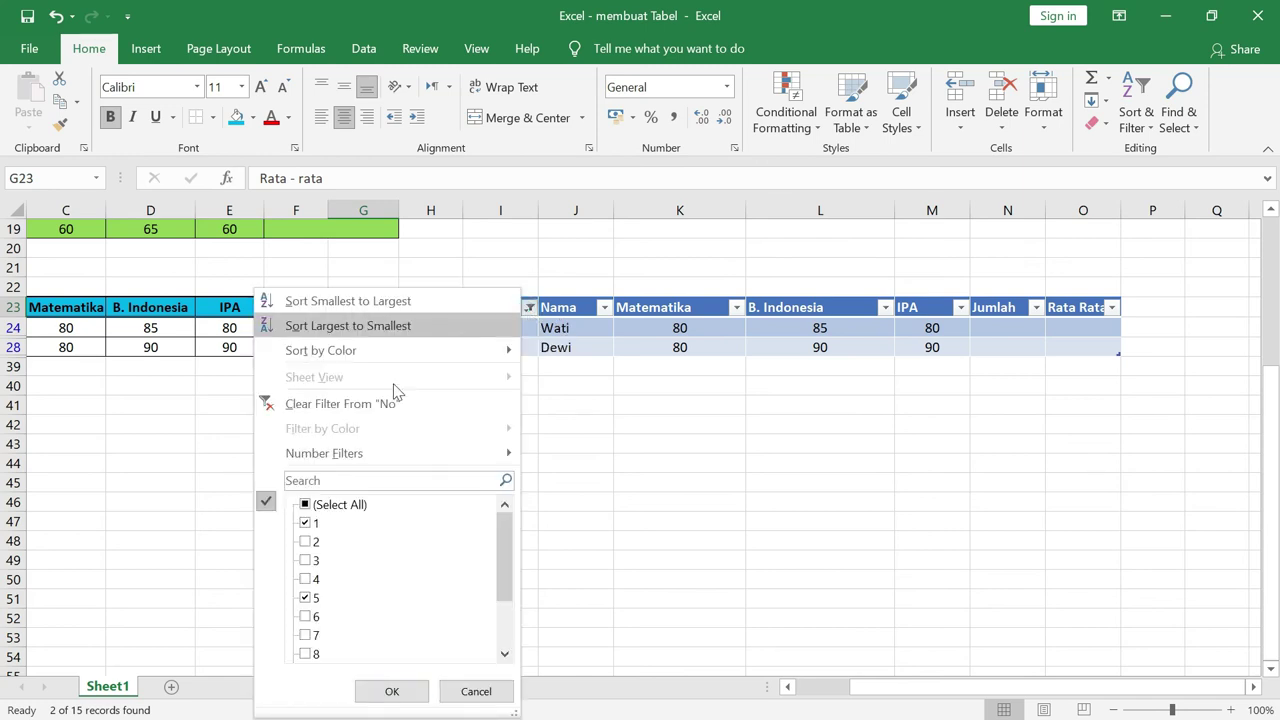
pyautogui.click(305, 505)
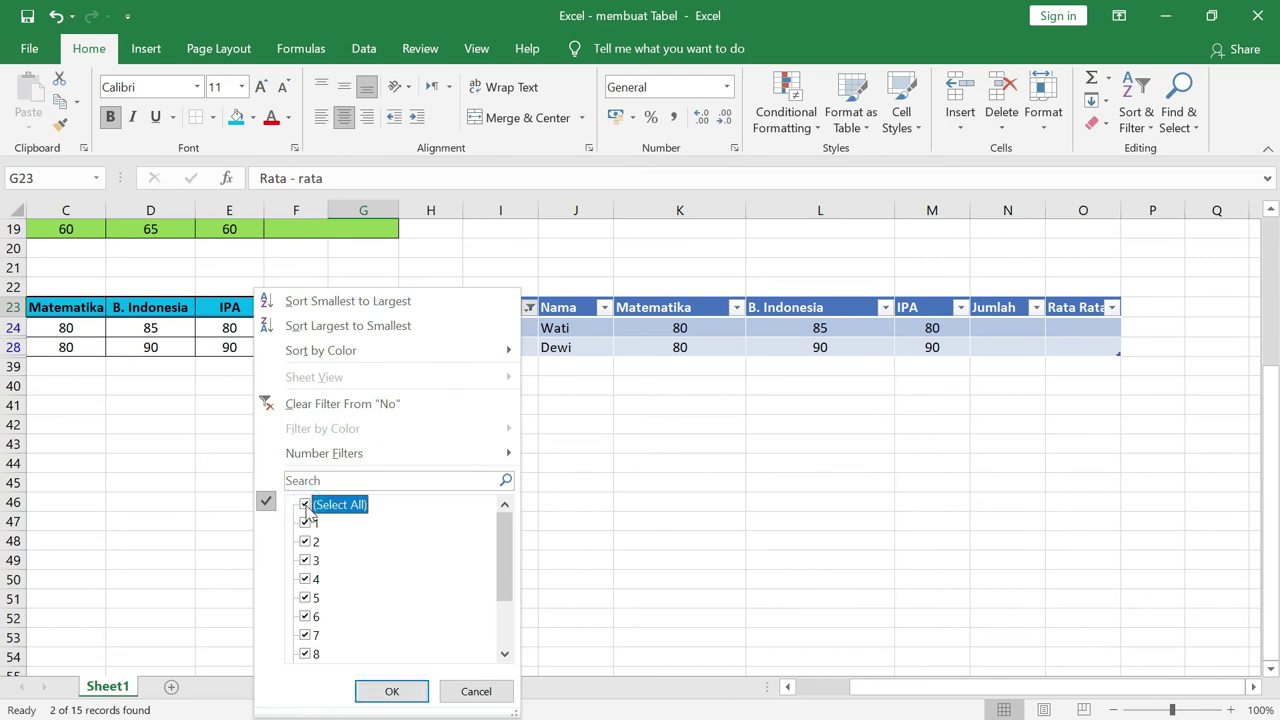
pyautogui.click(402, 691)
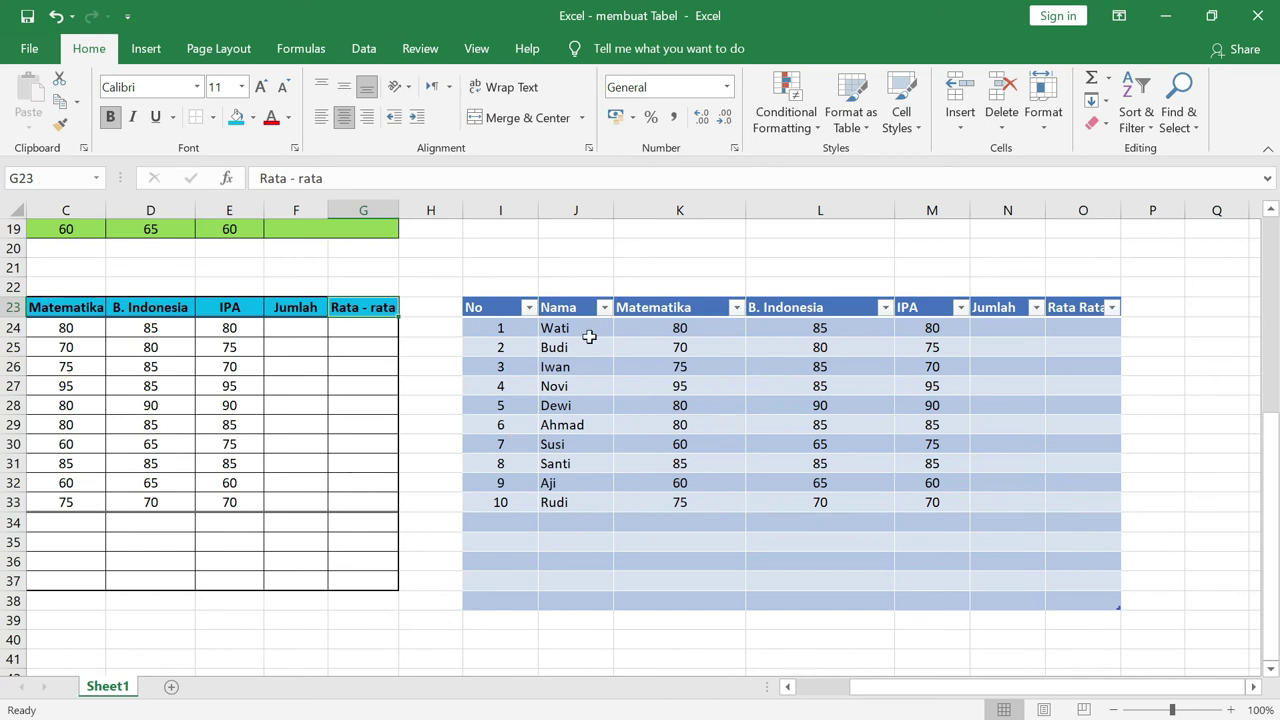
pyautogui.click(738, 310)
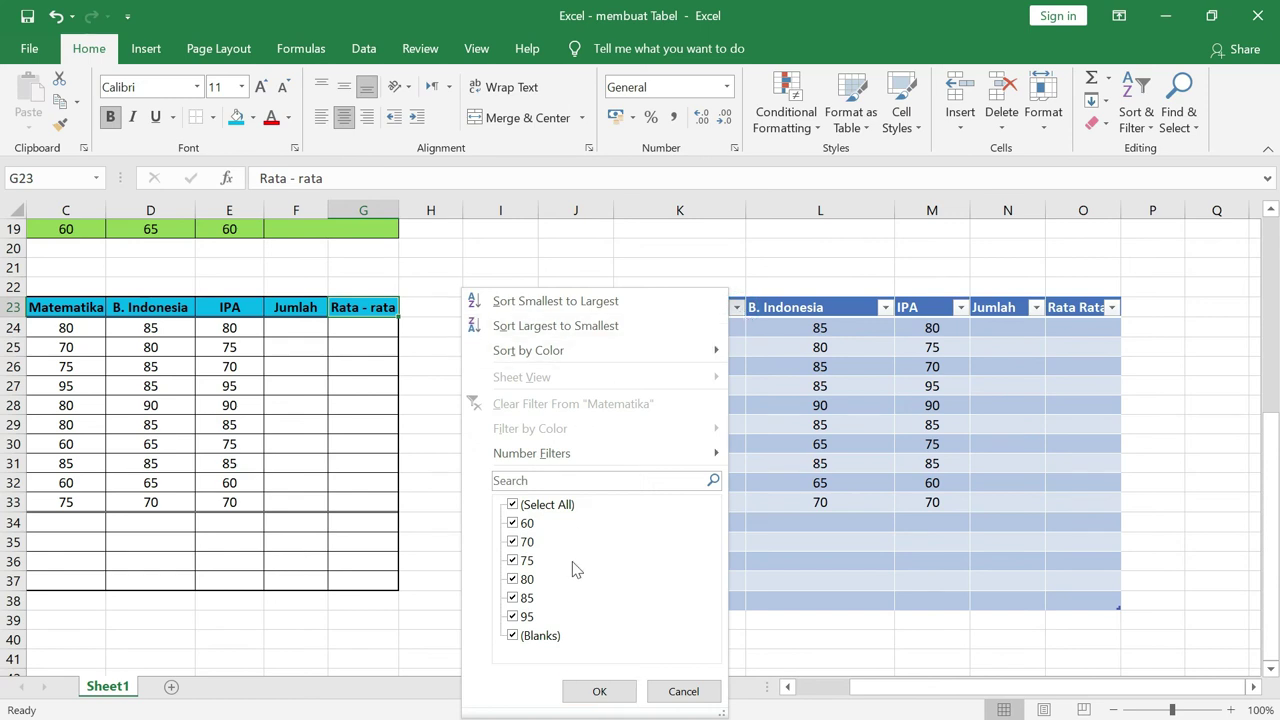
pyautogui.click(513, 523)
pyautogui.click(515, 542)
pyautogui.click(514, 561)
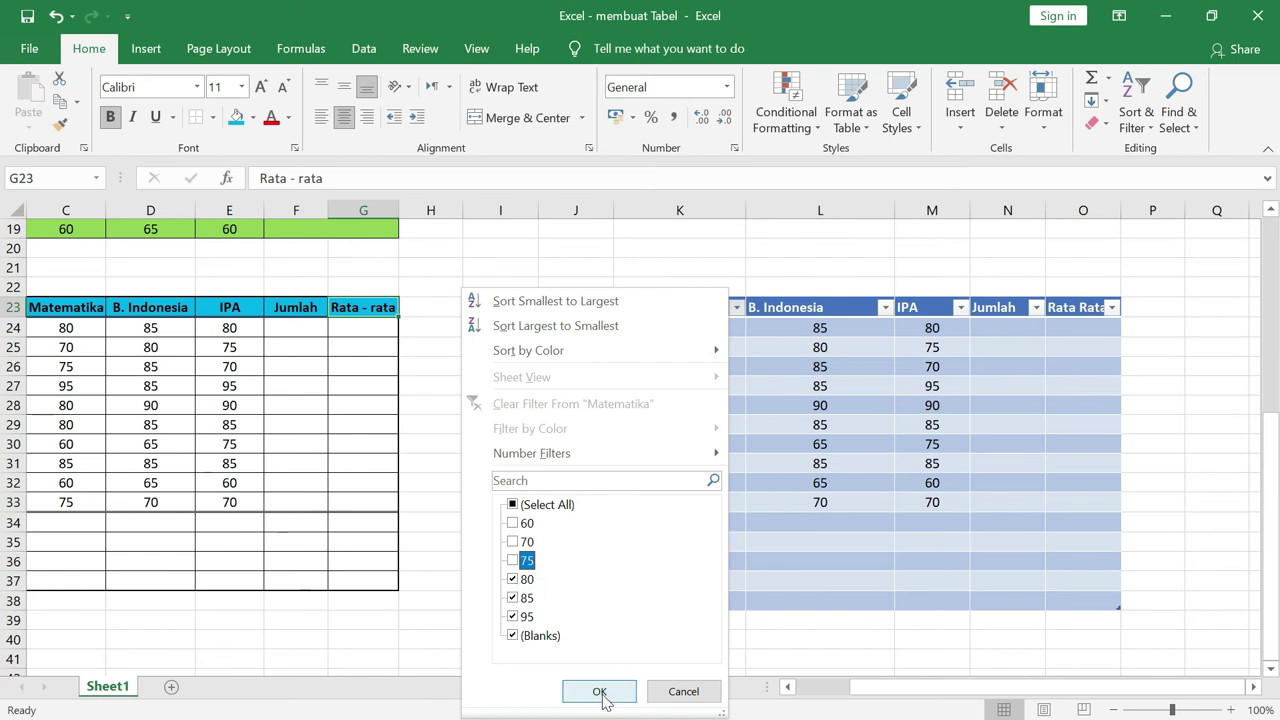
pyautogui.click(600, 692)
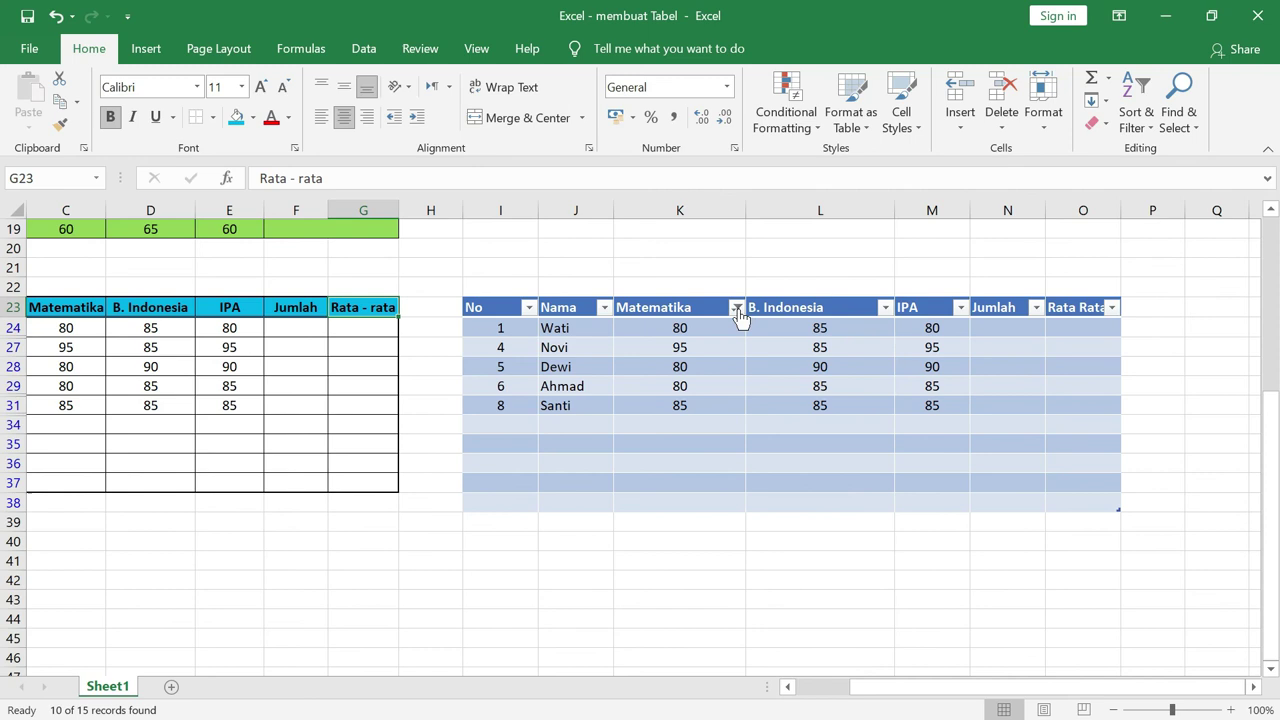
pyautogui.click(737, 308)
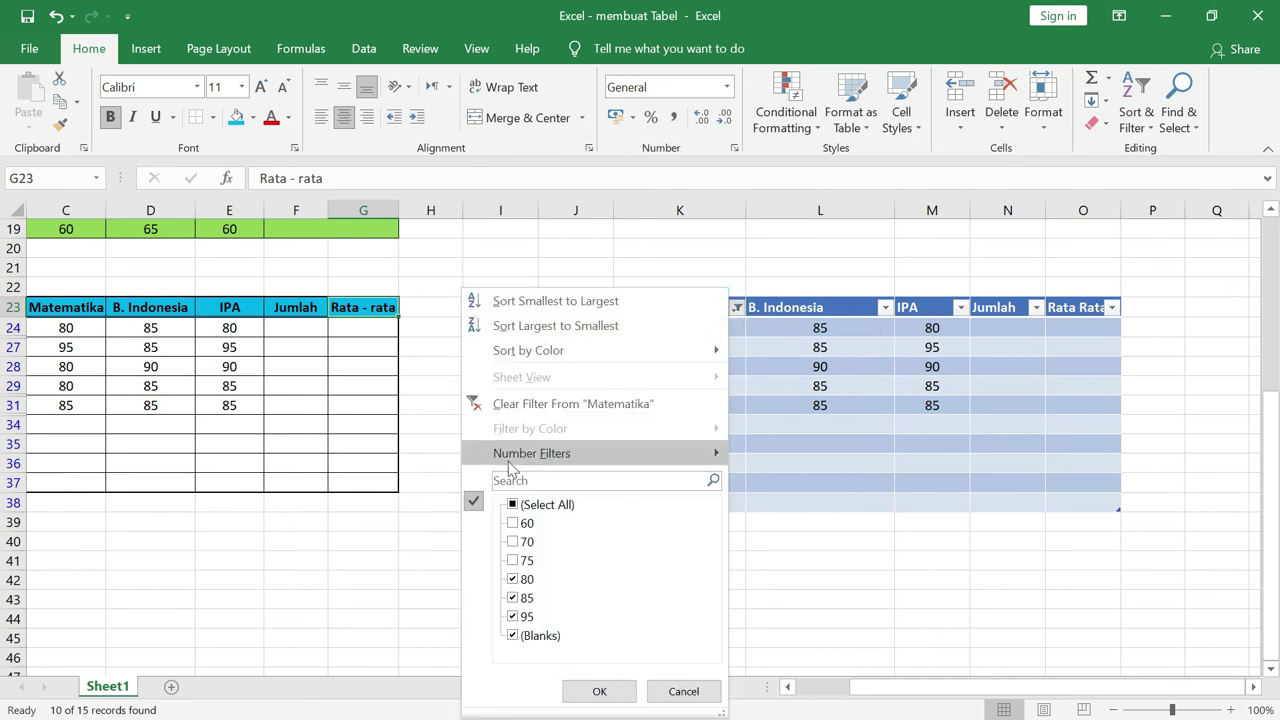
pyautogui.click(512, 505)
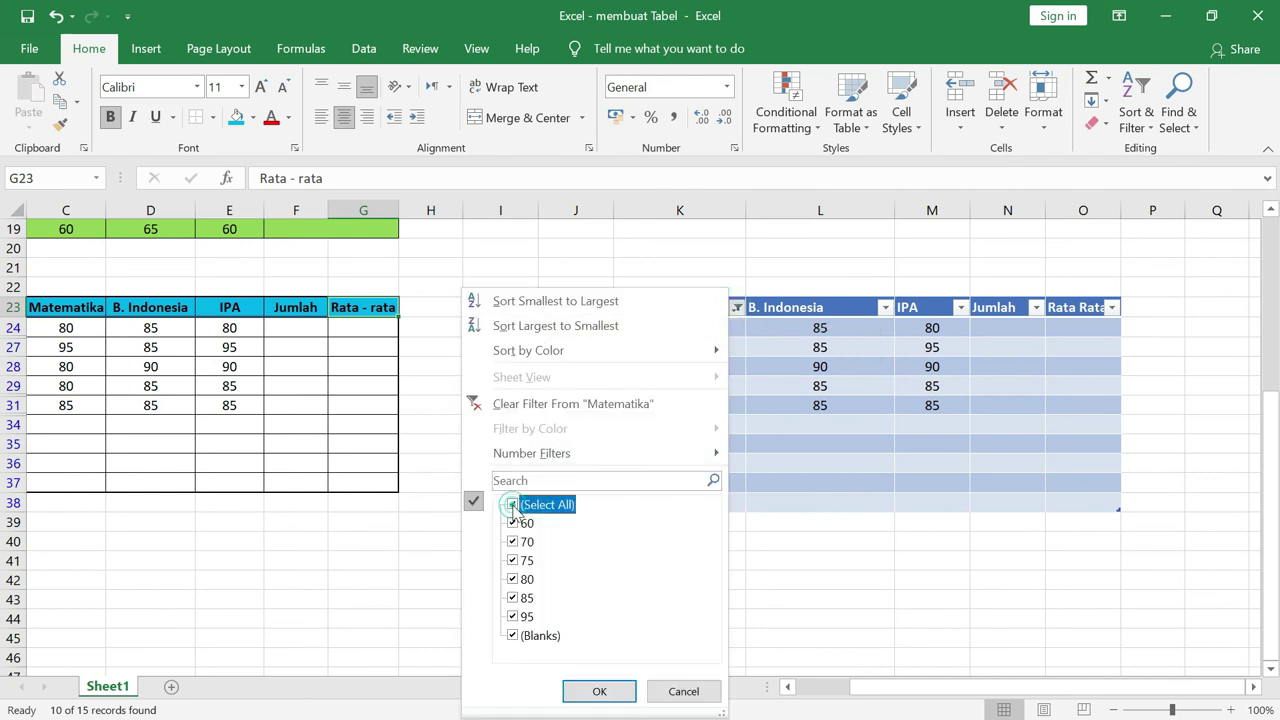
pyautogui.click(600, 691)
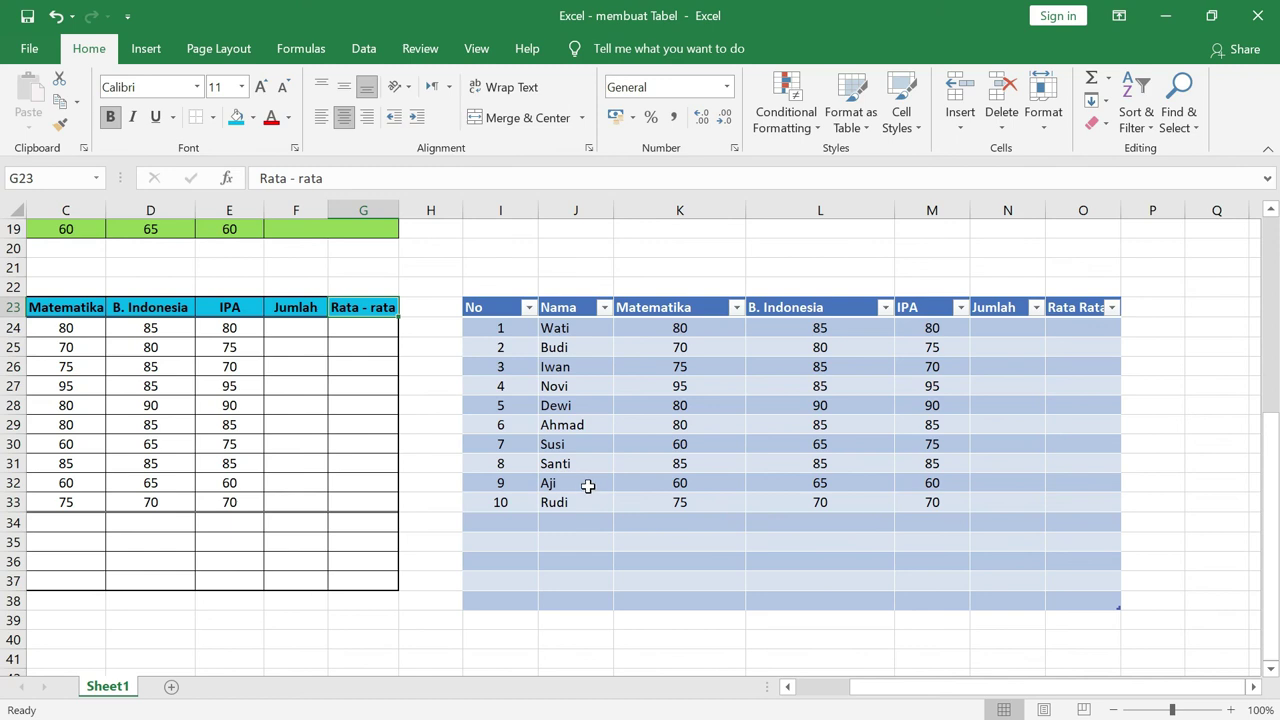
pyautogui.click(607, 308)
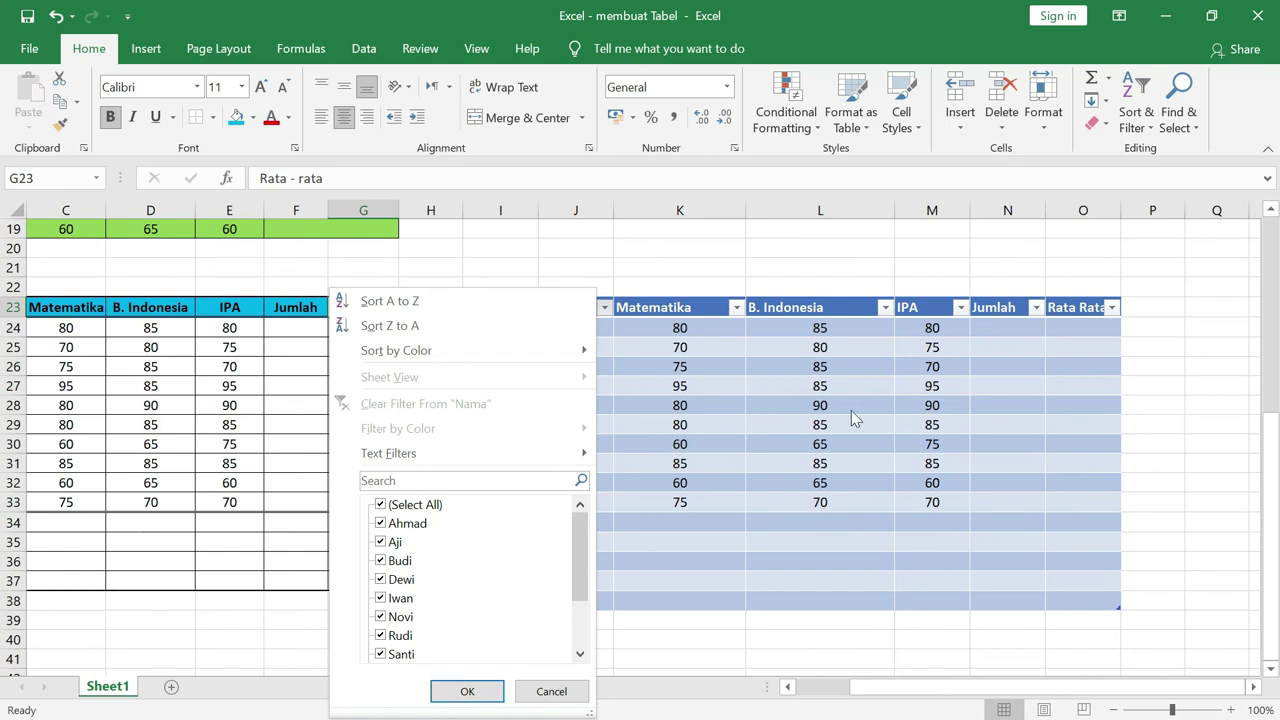
pyautogui.click(491, 477)
pyautogui.write('ahmad')
pyautogui.press('Return')
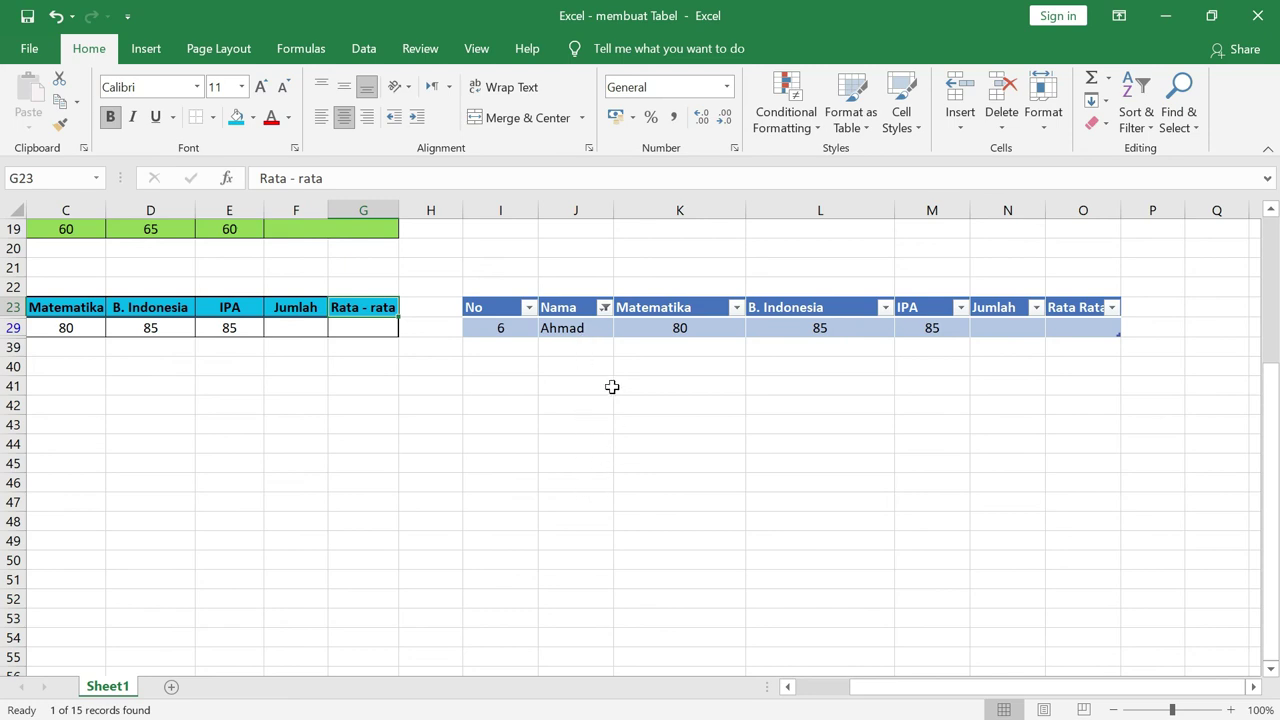
pyautogui.click(604, 309)
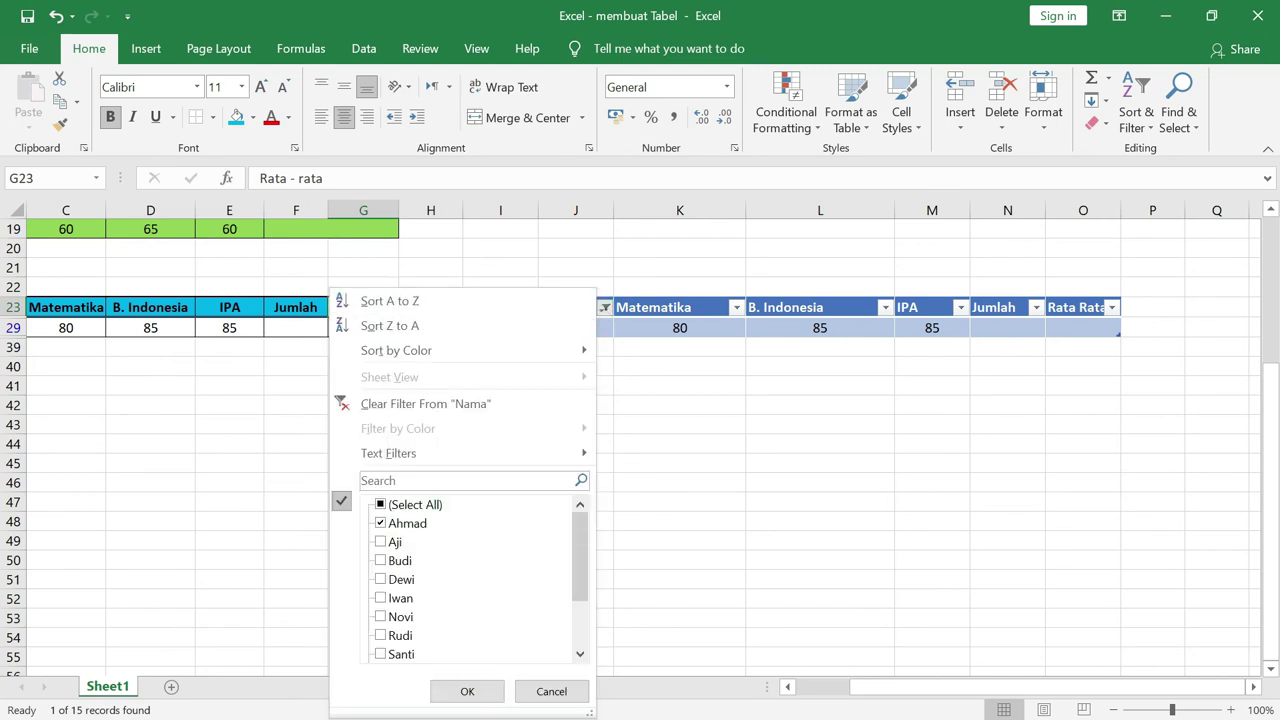
pyautogui.click(380, 505)
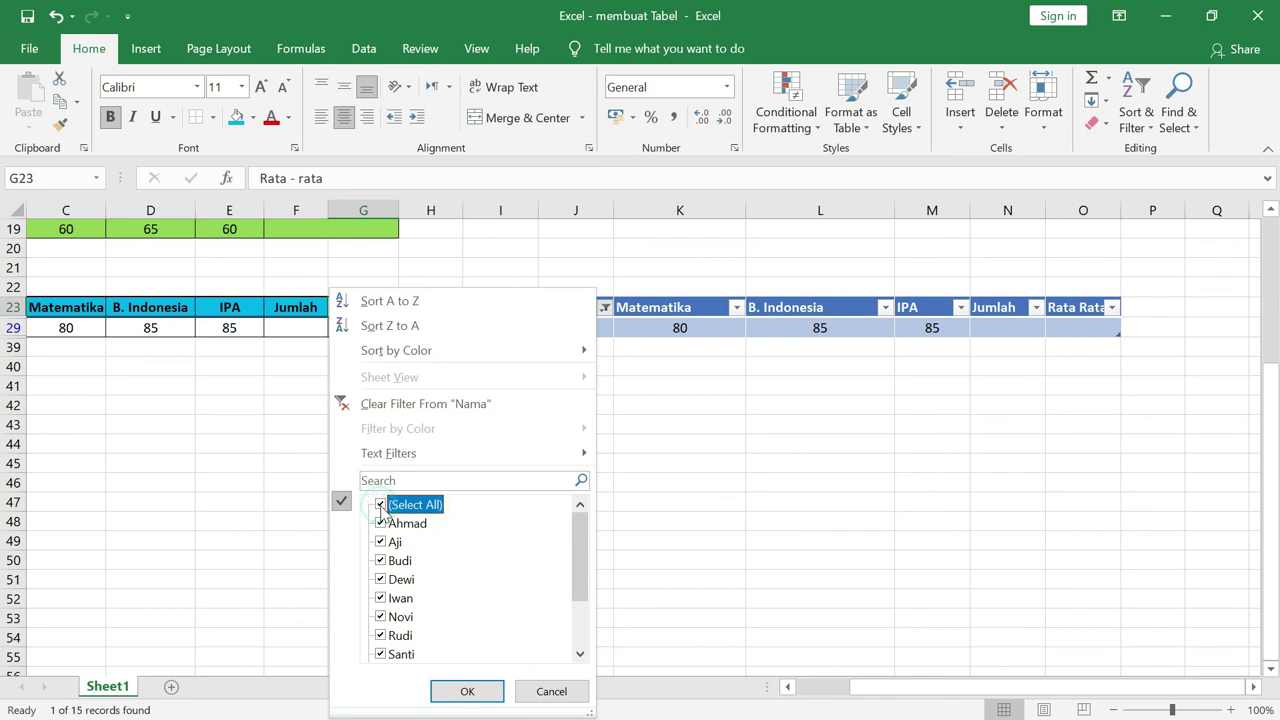
pyautogui.click(471, 699)
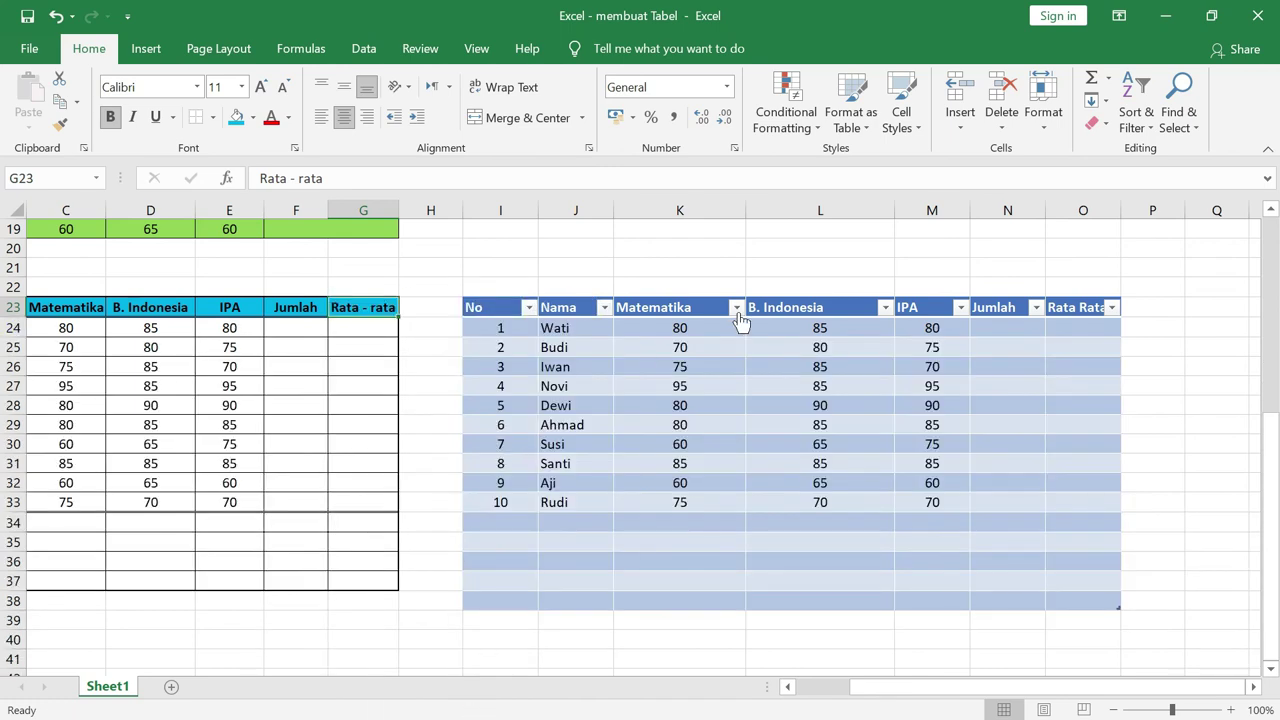
# Filter the Matematika column by searching 8 and keeping only the score 80.
pyautogui.click(737, 308)
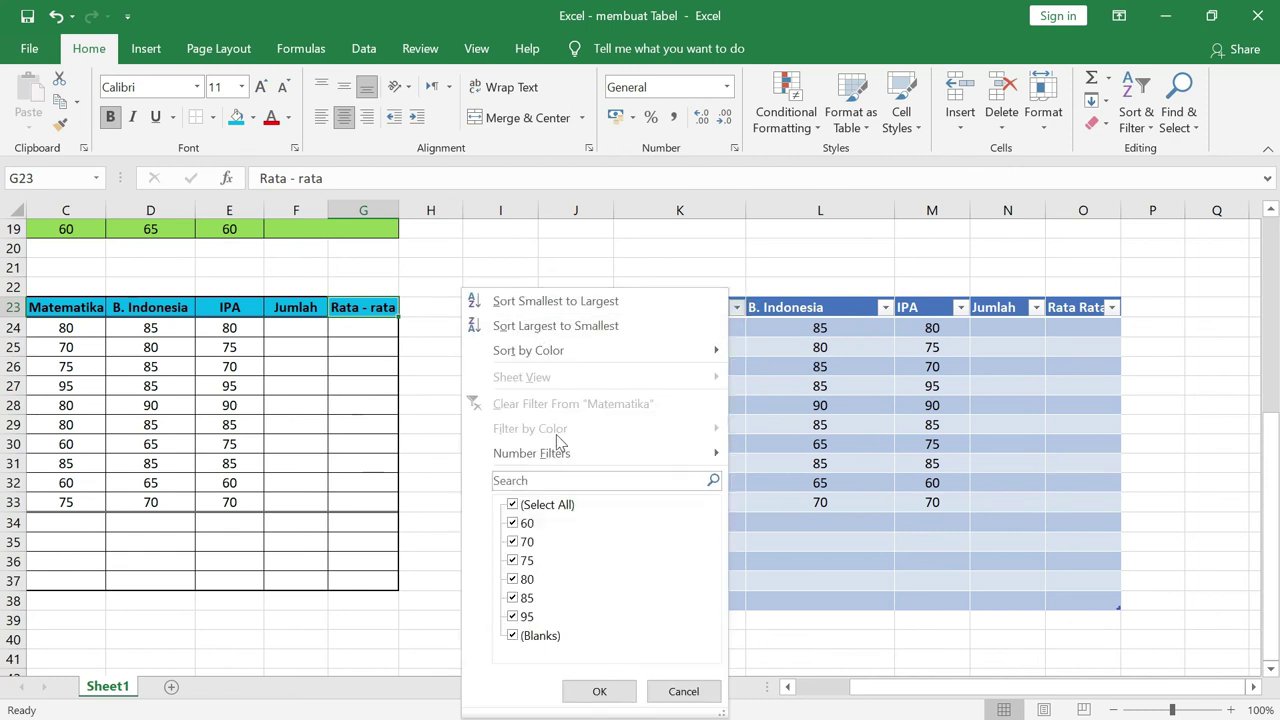
pyautogui.click(570, 480)
pyautogui.write('80')
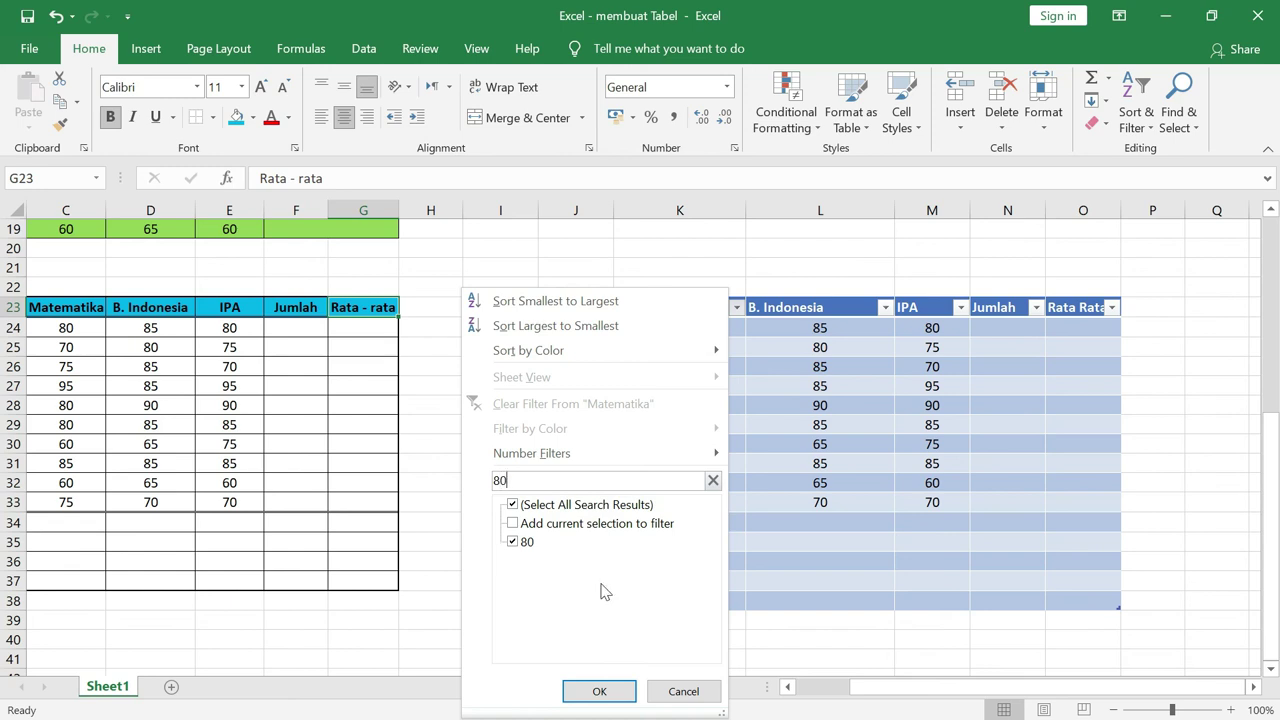
pyautogui.click(599, 691)
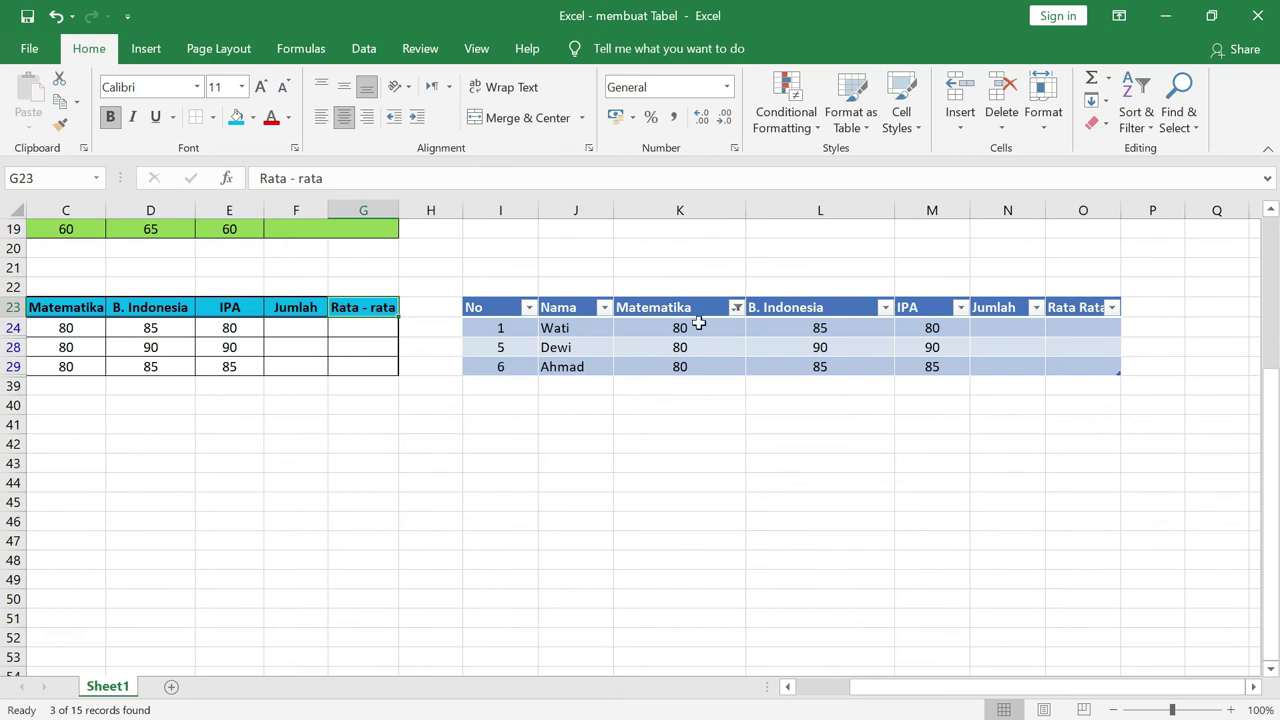